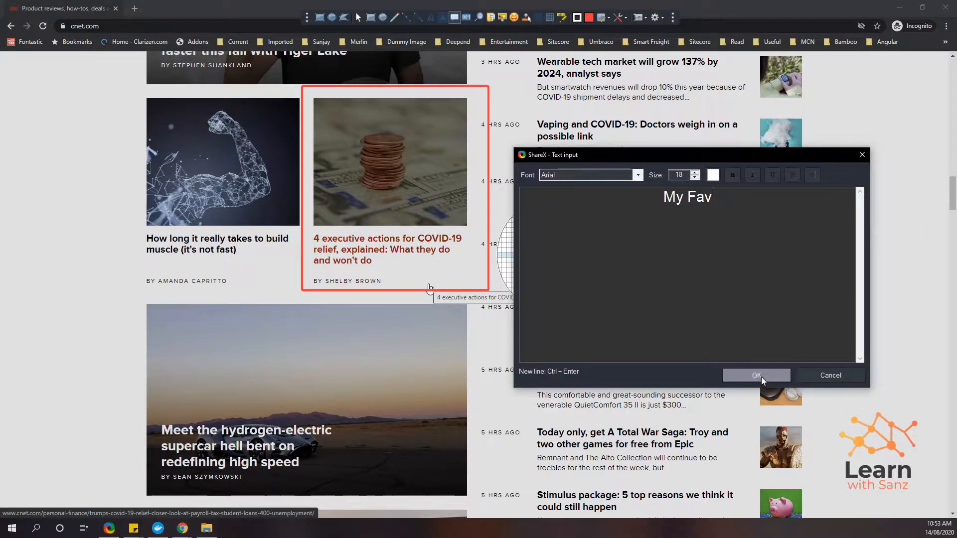
Step: Finish the red 'My Fav' balloon pointing at the COVID-19 article and capture that card's region
left_click(756, 375)
left_click_drag(547, 218, 492, 219)
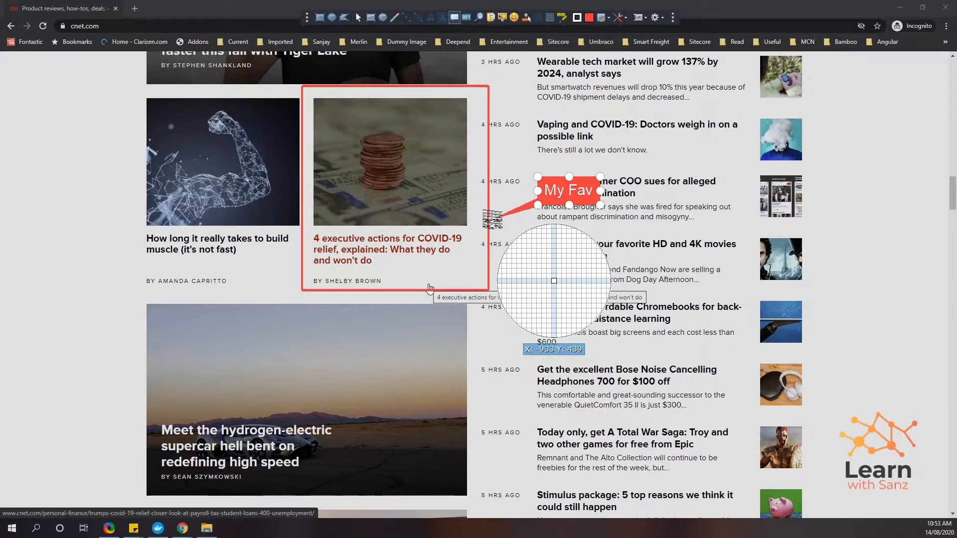
left_click(324, 20)
mouse_move(286, 65)
left_mouse_down()
mouse_move(565, 320)
mouse_move(627, 320)
left_mouse_up()
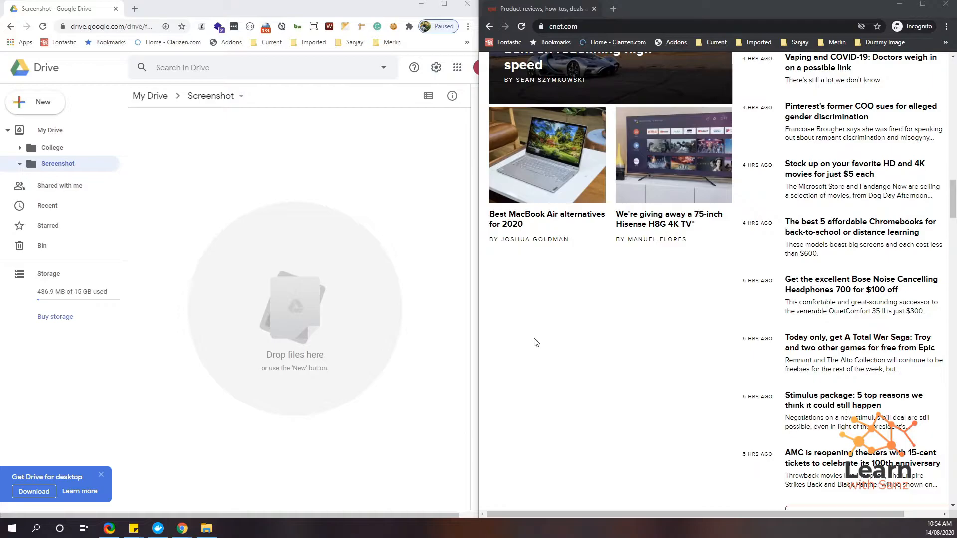
Step: Capture the MacBook Air article card and view chrome_YuY1HWDhYy.png in Drive's Screenshot folder
key("ctrl+Print")
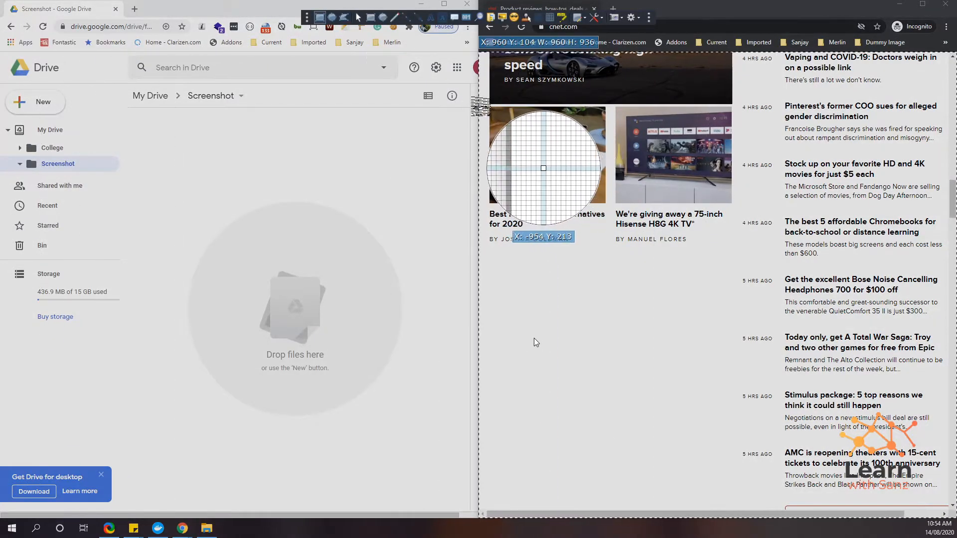
left_click_drag(482, 102, 617, 265)
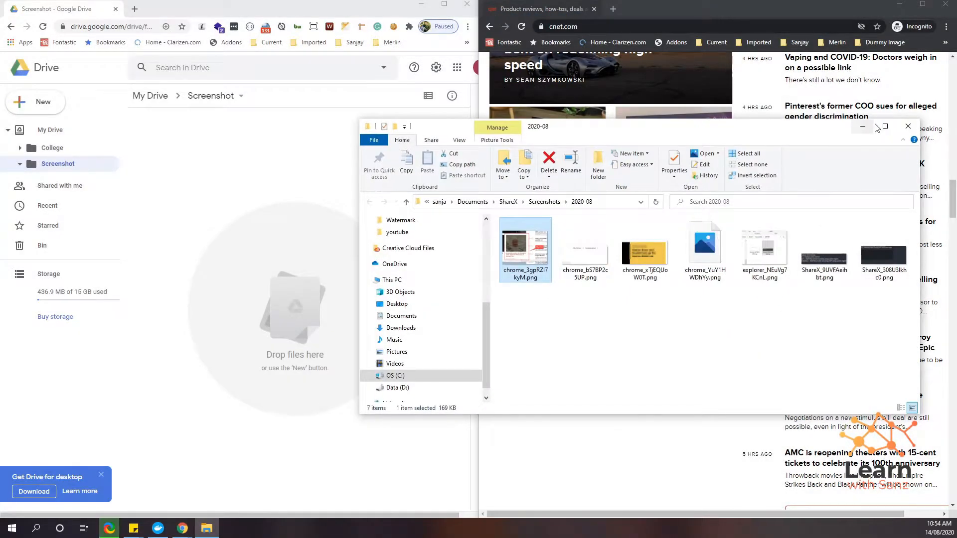
left_click(864, 128)
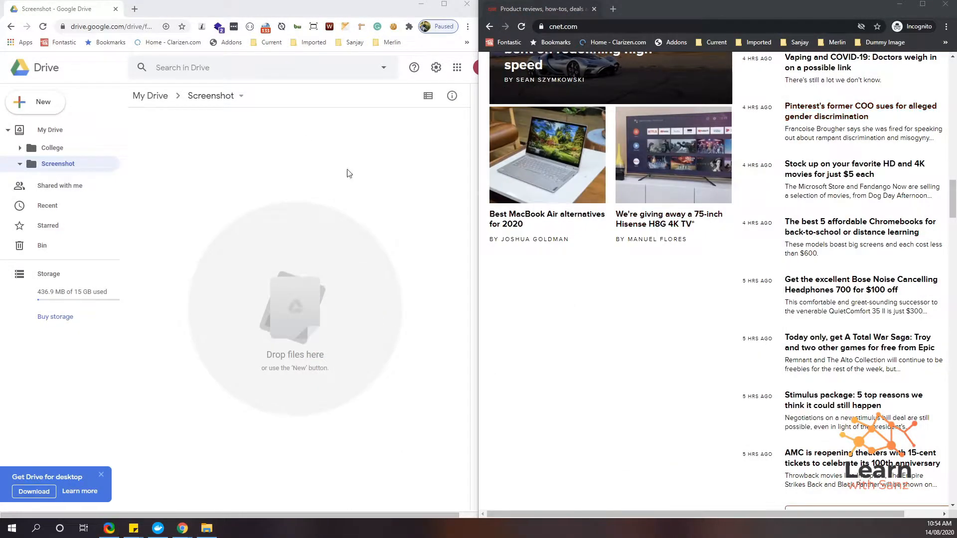
left_click(21, 165)
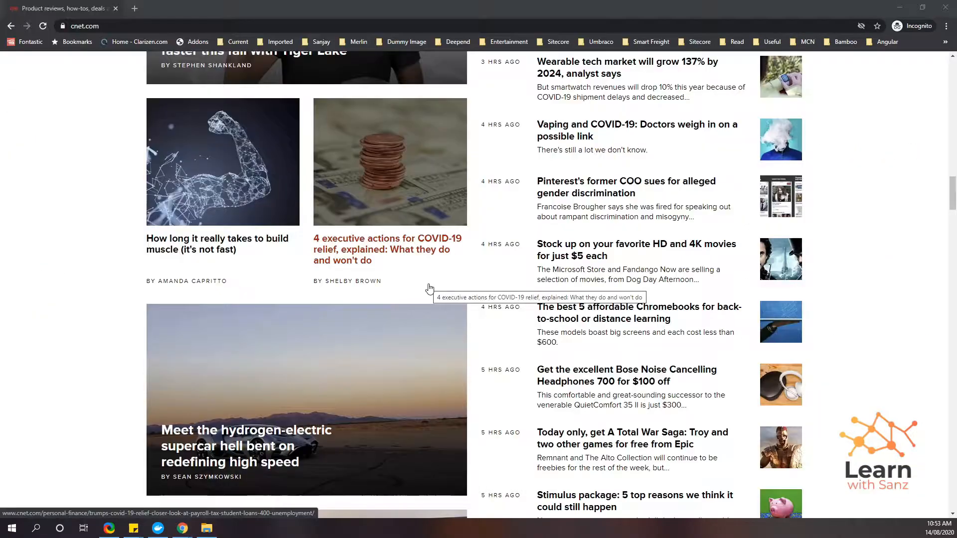
key("Print")
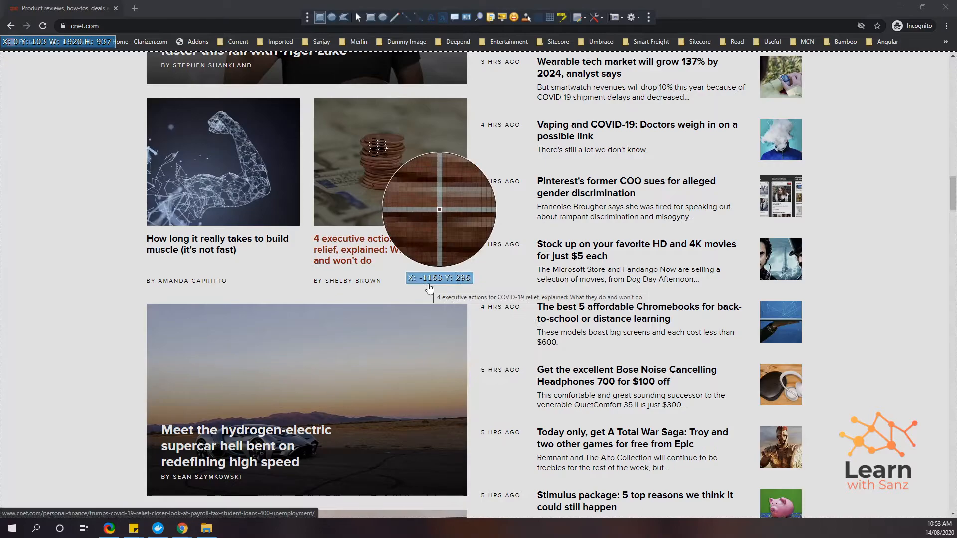
Step: Draw a rectangular capture region around the COVID-19 relief article card
left_click(370, 17)
left_click_drag(302, 86, 481, 273)
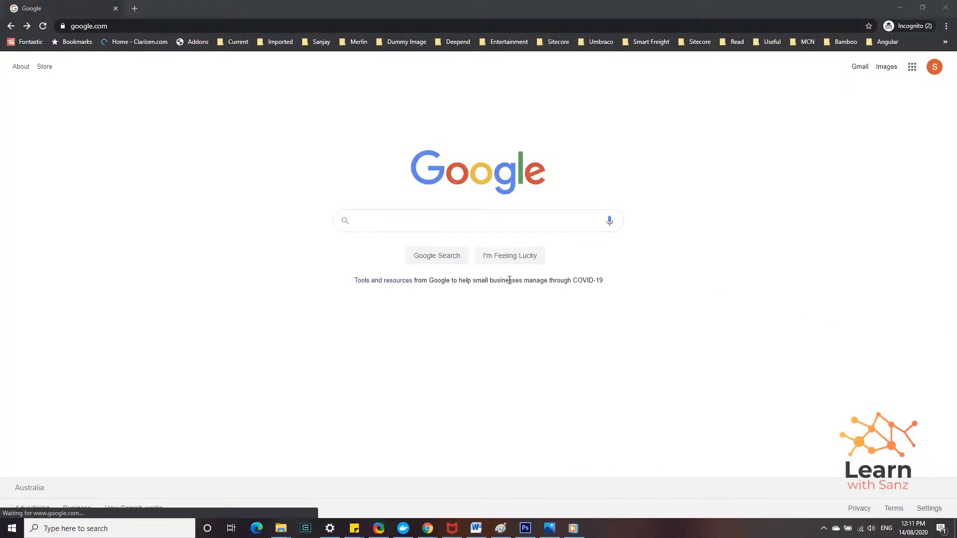
Step: Search Google for 'download share', open the getsharex.com result, then return to Google
left_click(561, 222)
type("download sharex")
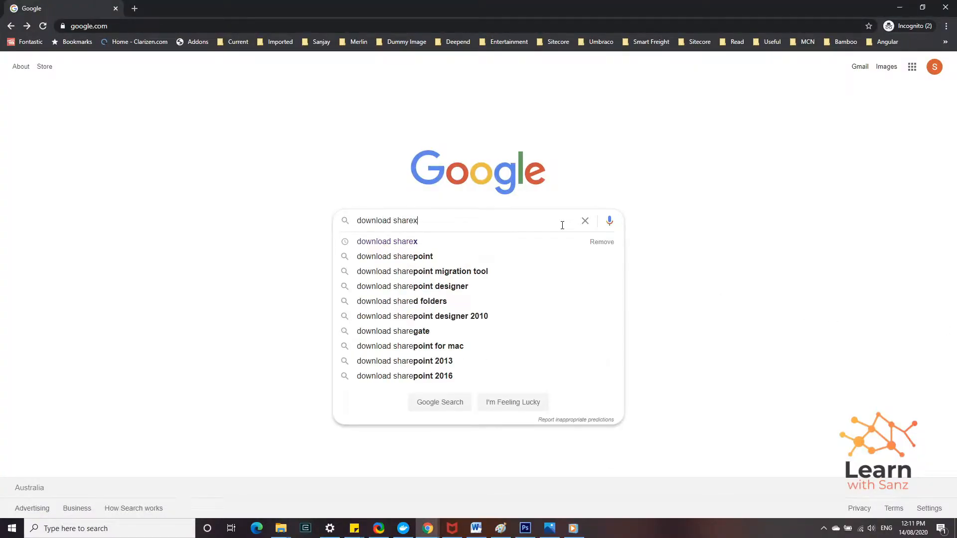
key("Return")
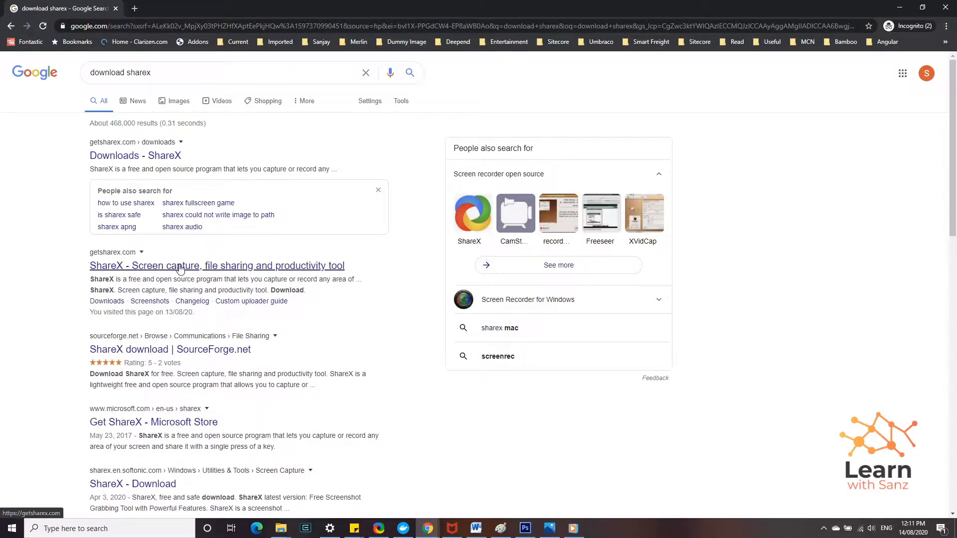
left_click(151, 267)
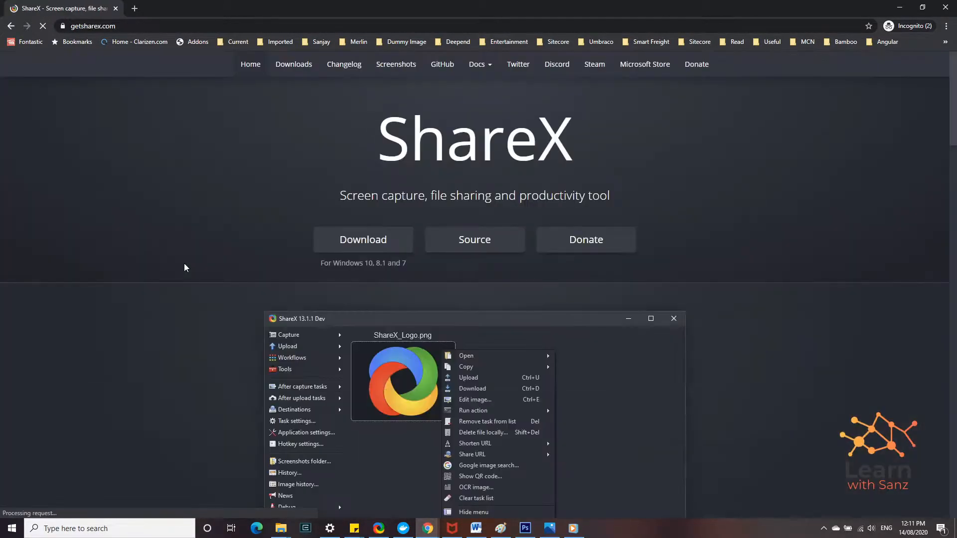
mouse_move(350, 247)
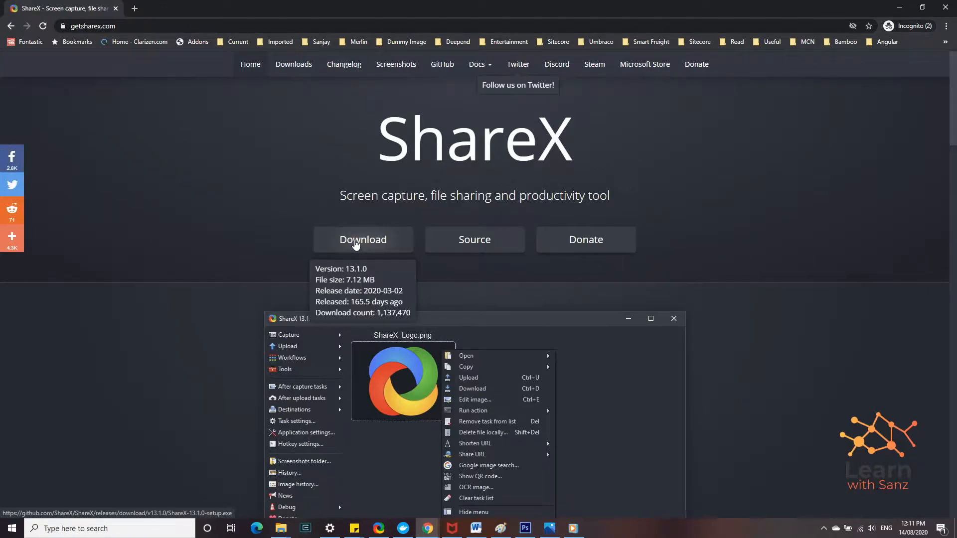
key("alt+Left")
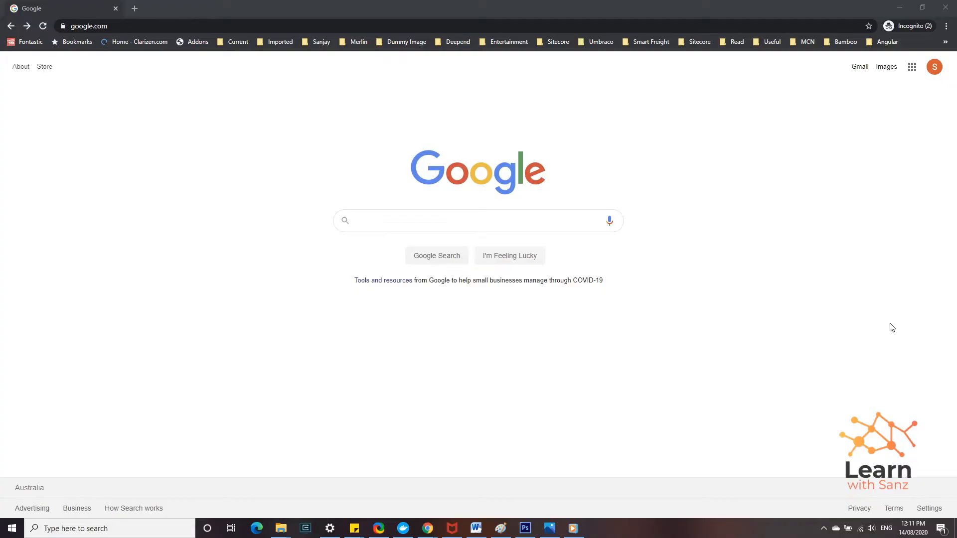
Step: Repeat the 'download share' search, open getsharex.com and download the ShareX installer
left_click(562, 225)
type("download sharex")
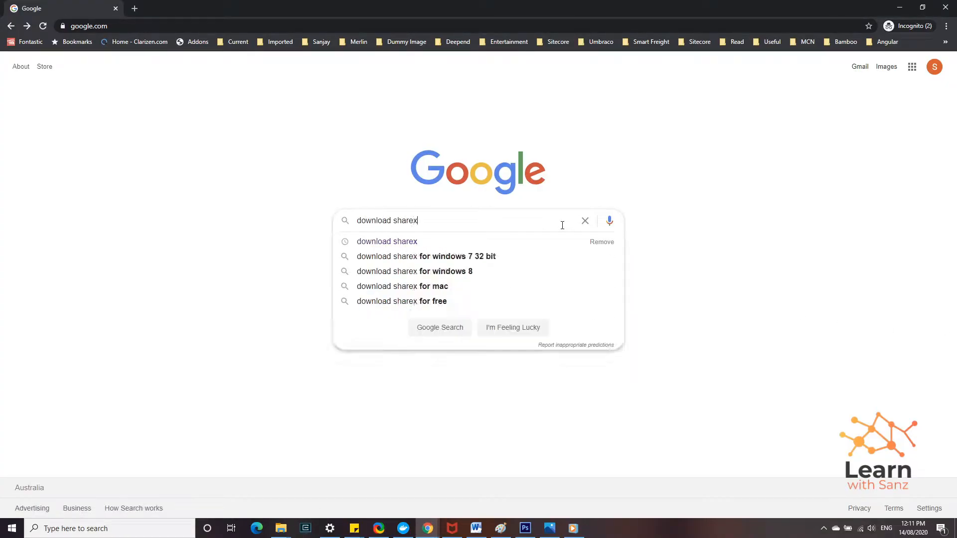
key("Return")
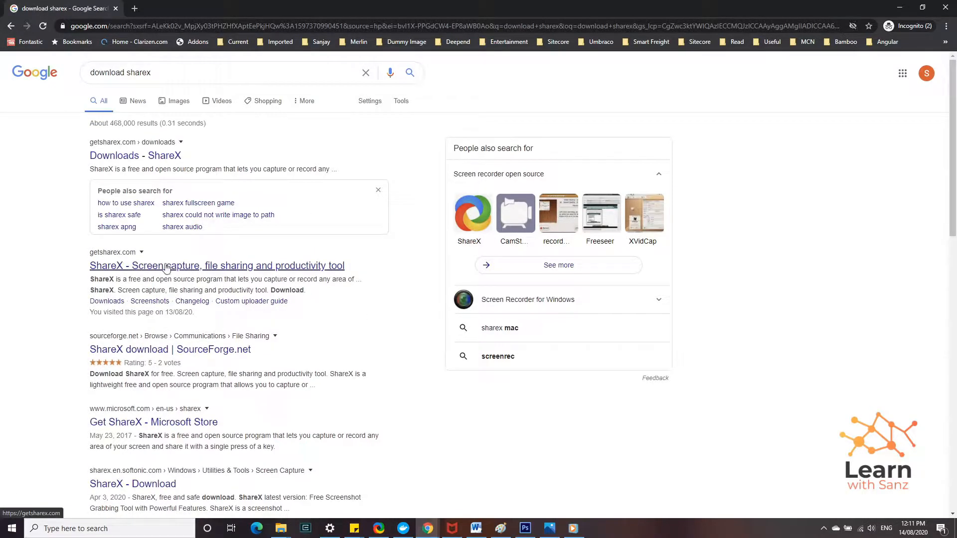
left_click(151, 268)
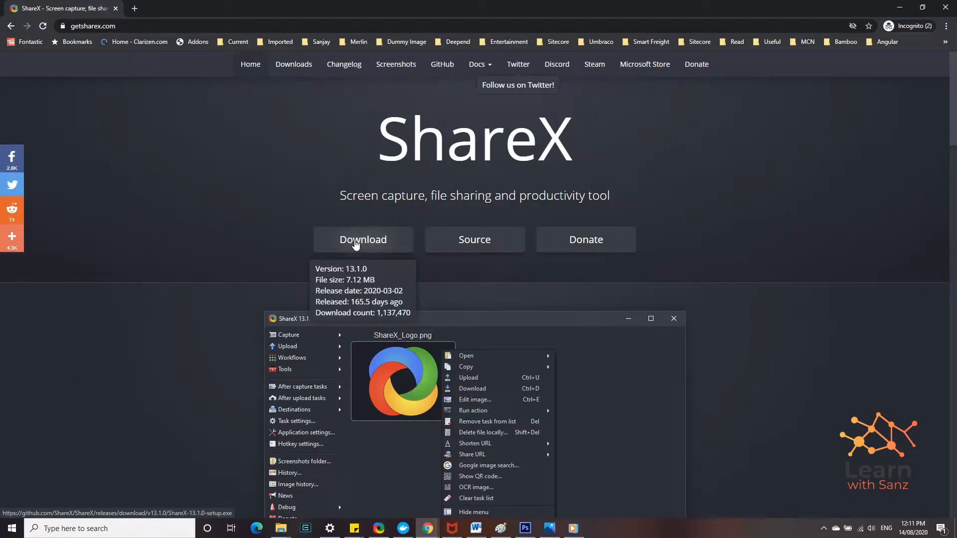
left_click(356, 243)
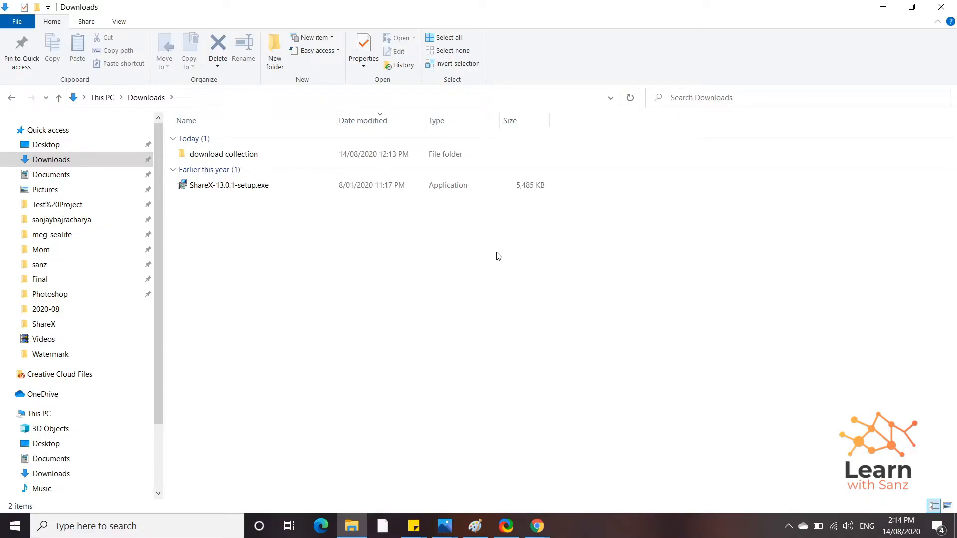
left_click(788, 527)
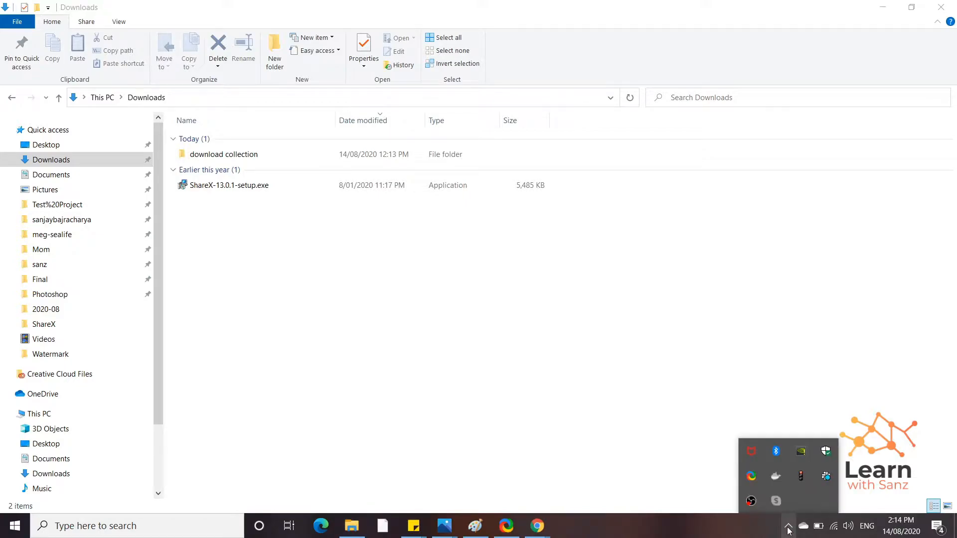
right_click(752, 478)
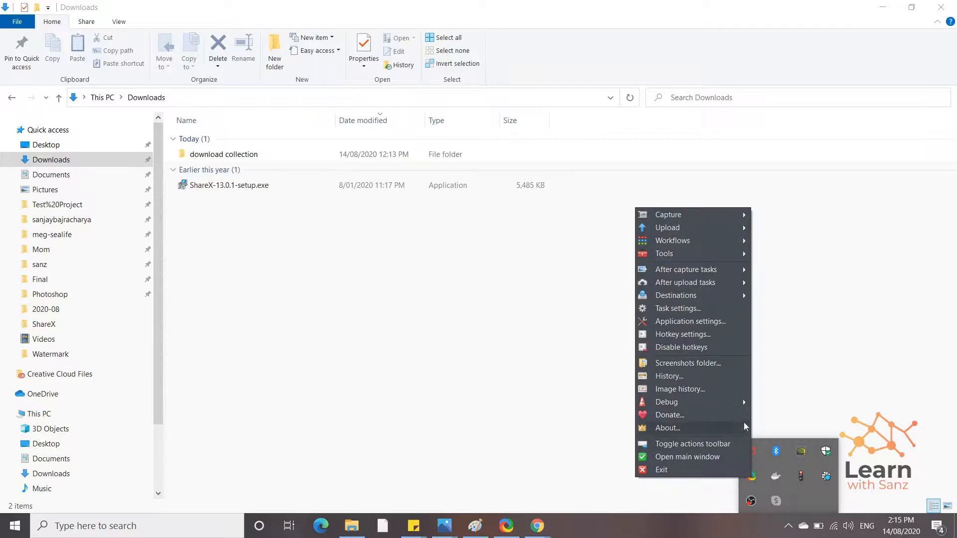
left_click(810, 354)
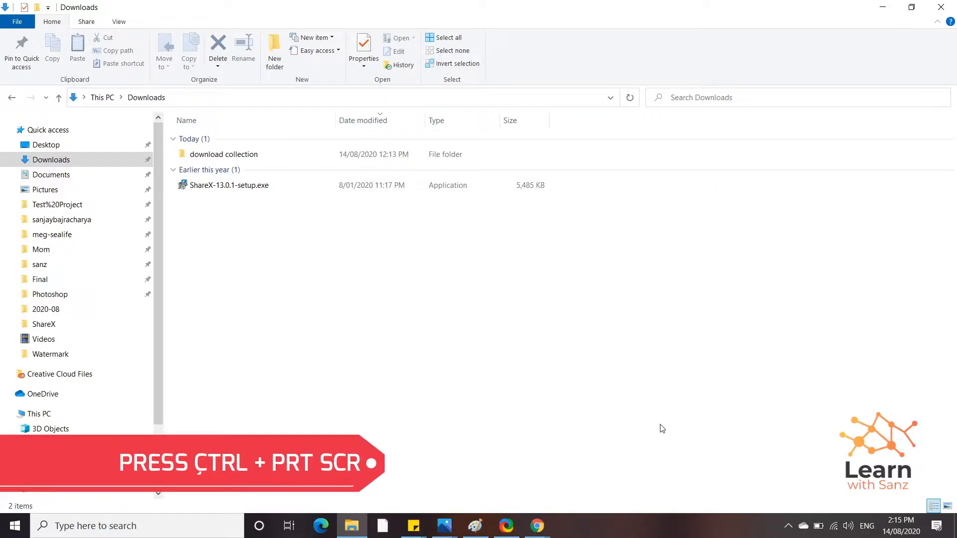
Step: Capture a region of the Downloads file list showing ShareX-13.0.1-setup.exe and the collection folder
key("ctrl+Print")
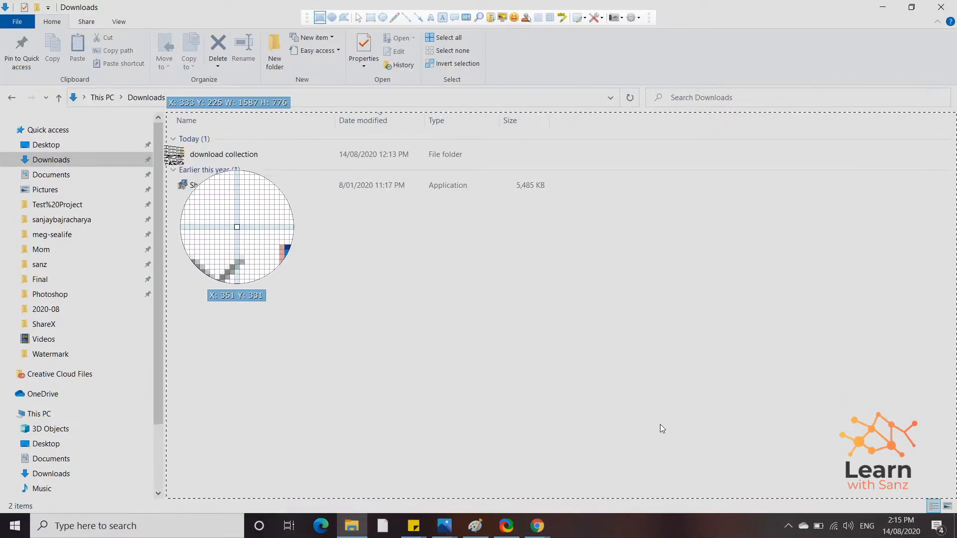
left_click_drag(164, 127, 294, 211)
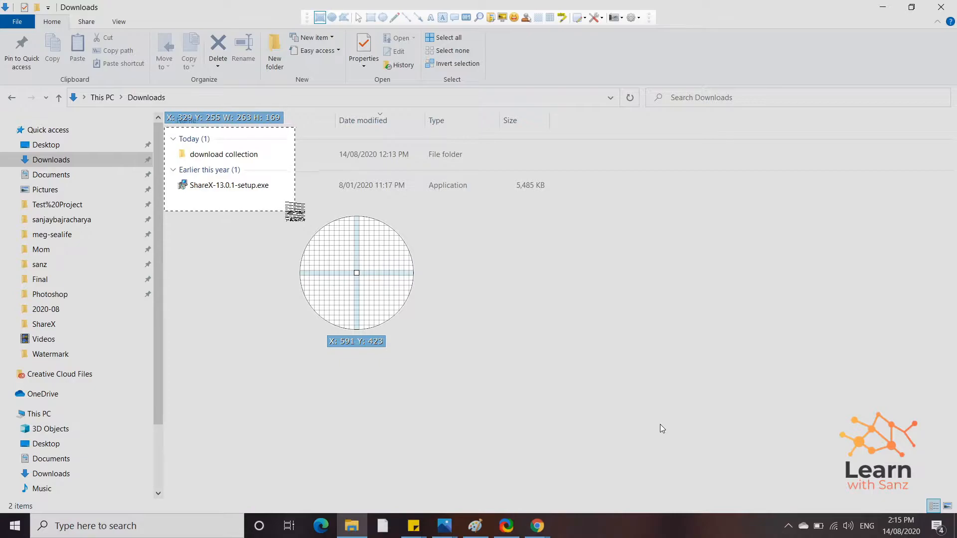
left_click_drag(295, 211, 294, 211)
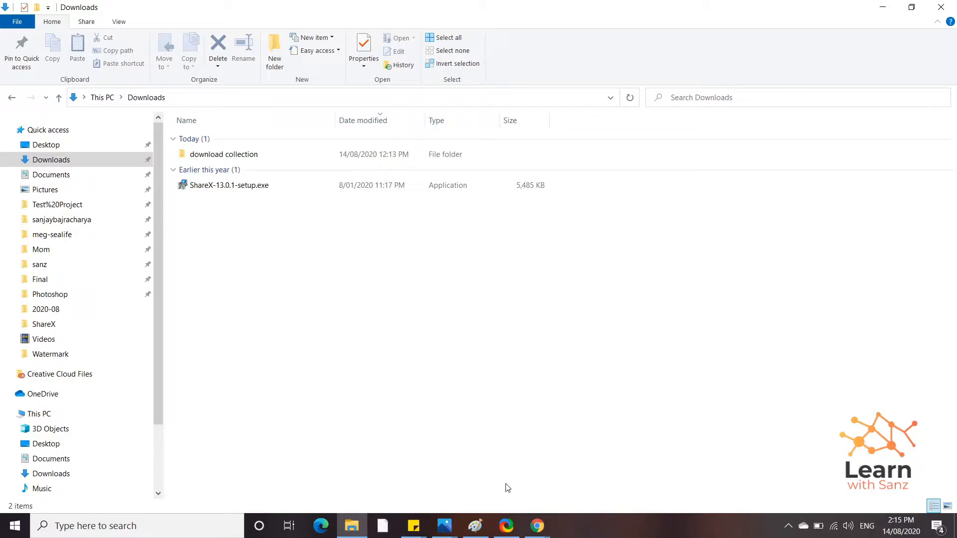
Step: Paste the captured Downloads file list into the untitled Paint canvas, then return to the browser windows
left_click(475, 526)
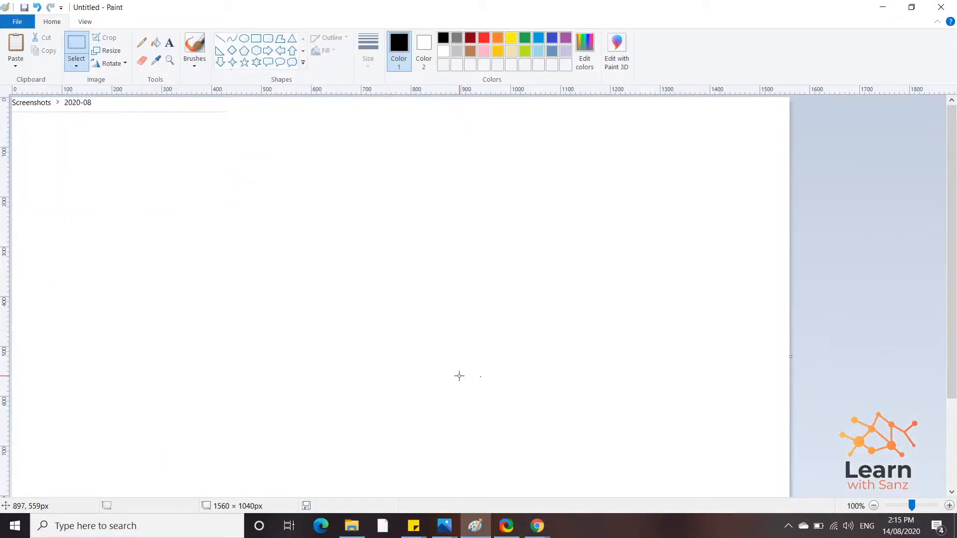
key("ctrl+v")
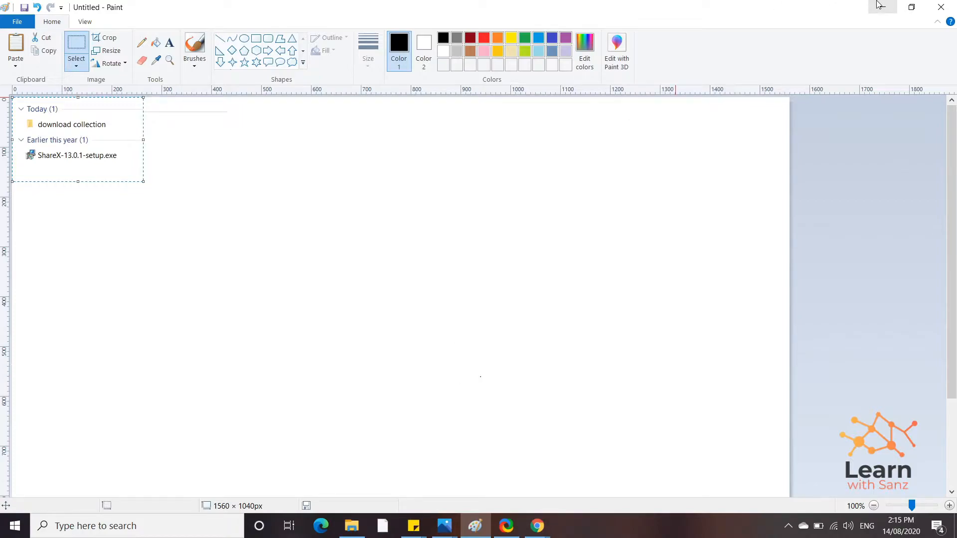
key("alt+Tab")
left_click(537, 526)
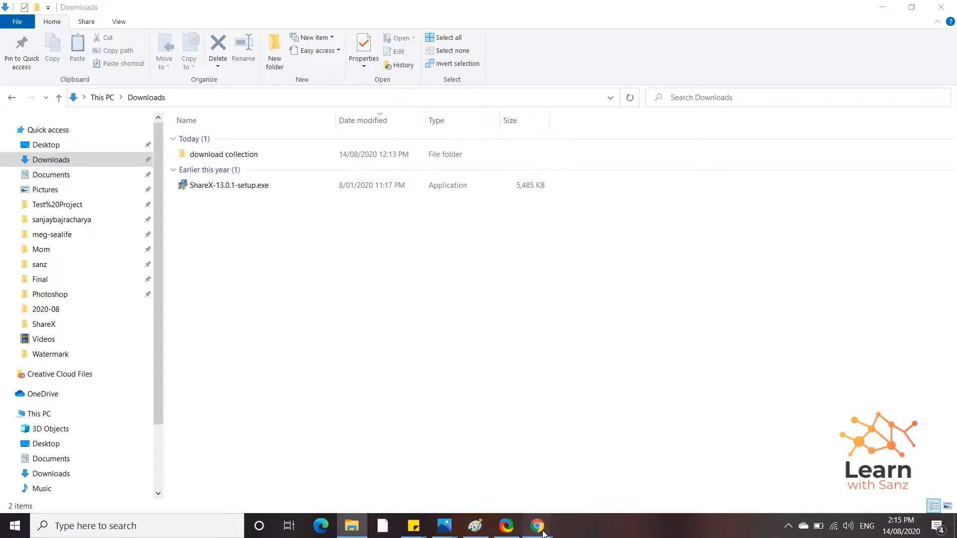
Step: Bring the getsharex.com Chrome window forward and start a ShareX region capture
left_click(596, 465)
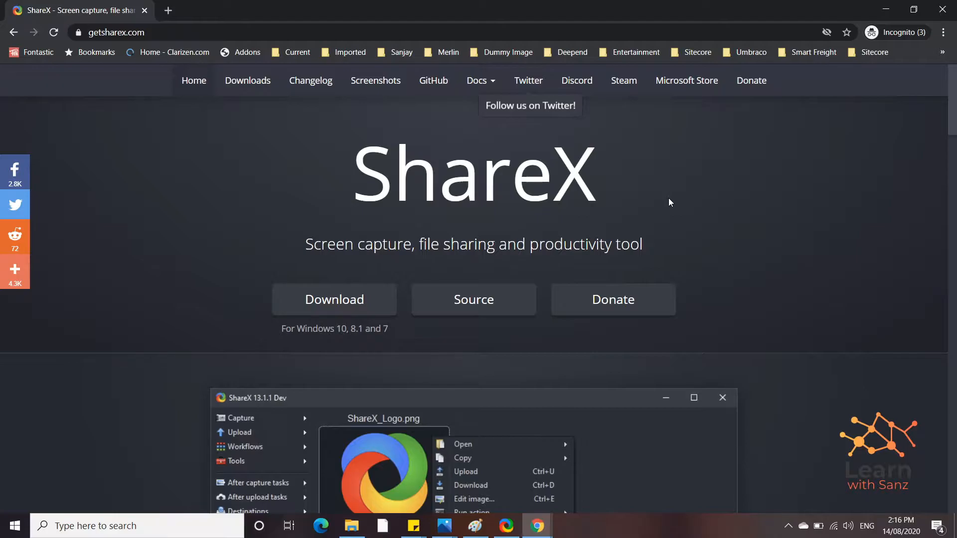
key("ctrl+Print")
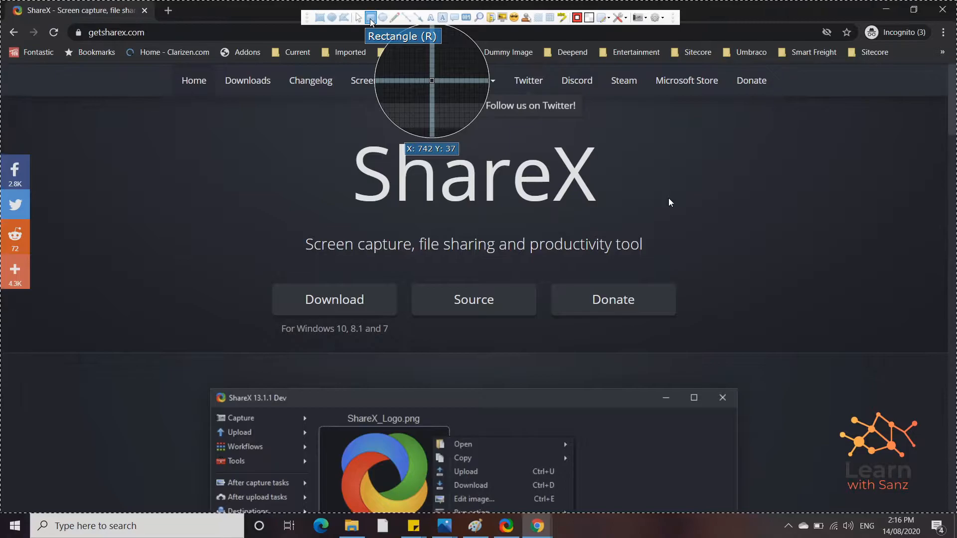
Step: Outline the ShareX title and tagline with red rectangles and capture the banner area around them
left_click(370, 18)
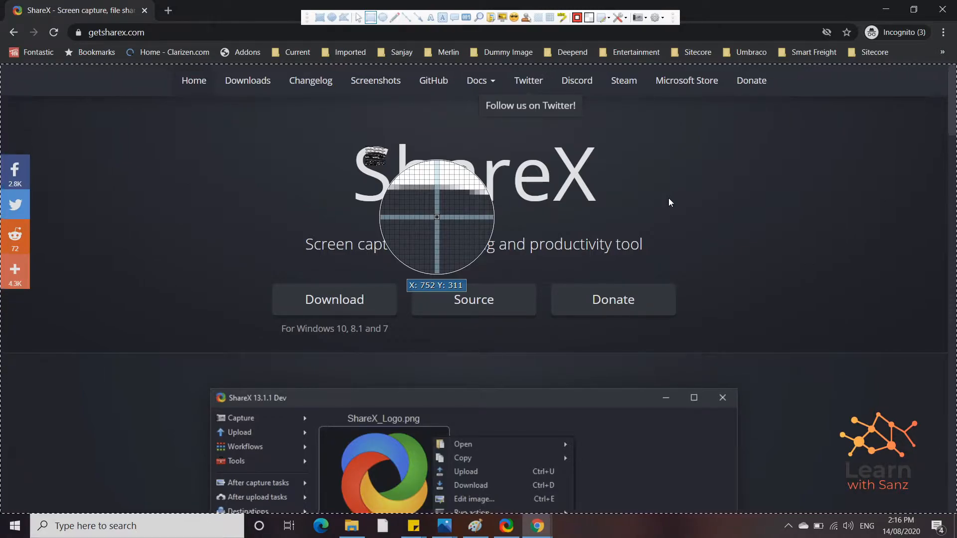
left_click_drag(339, 129, 627, 221)
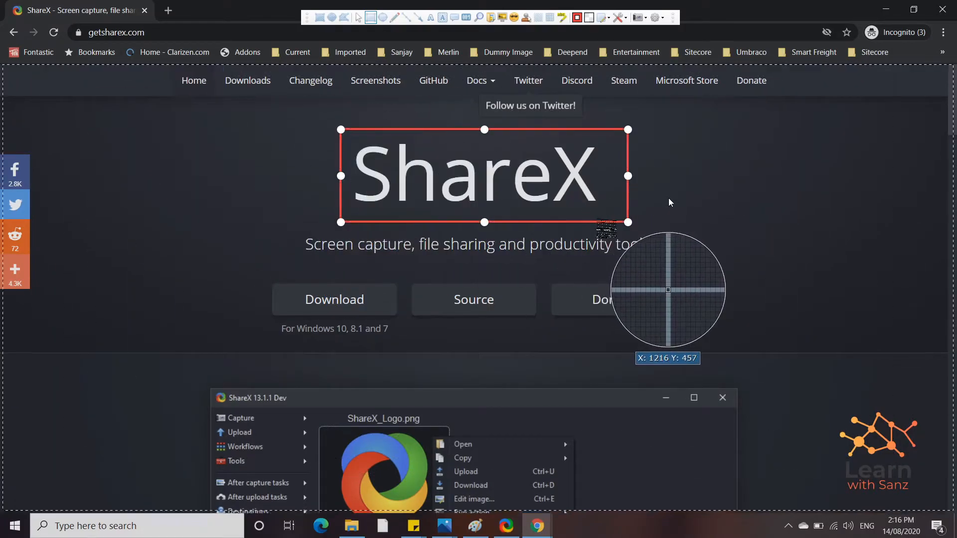
left_click_drag(294, 232, 665, 261)
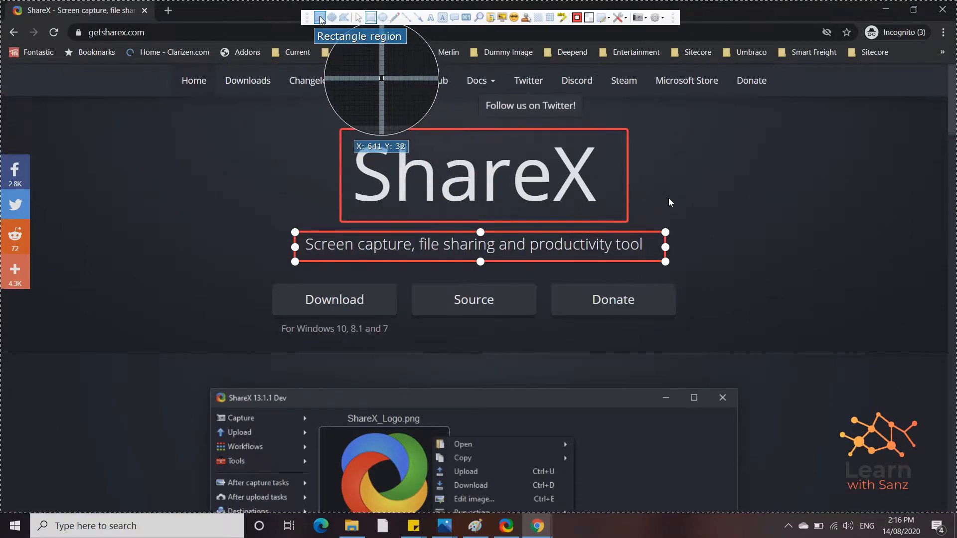
left_click_drag(262, 102, 692, 289)
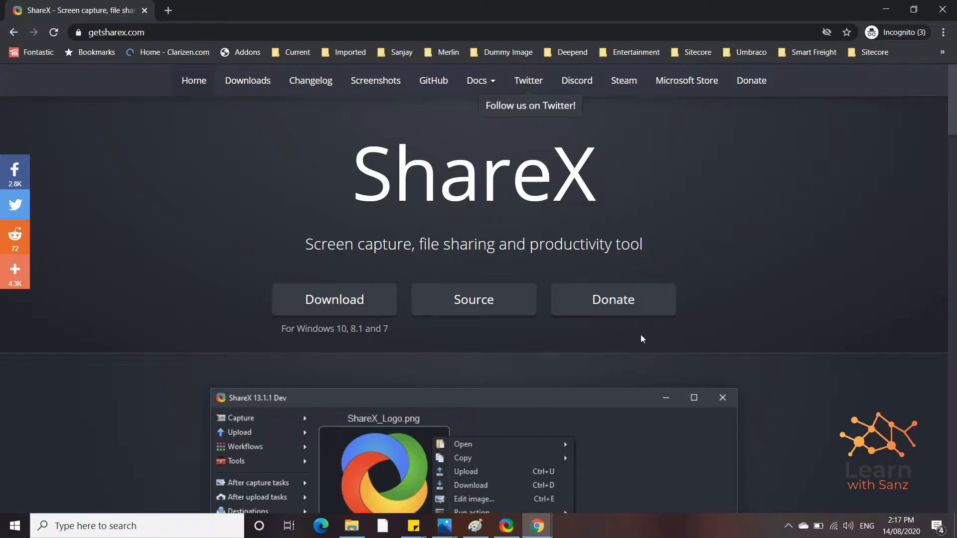
Step: Delete the old picture in Paint and paste the red-boxed ShareX banner capture
left_click(475, 529)
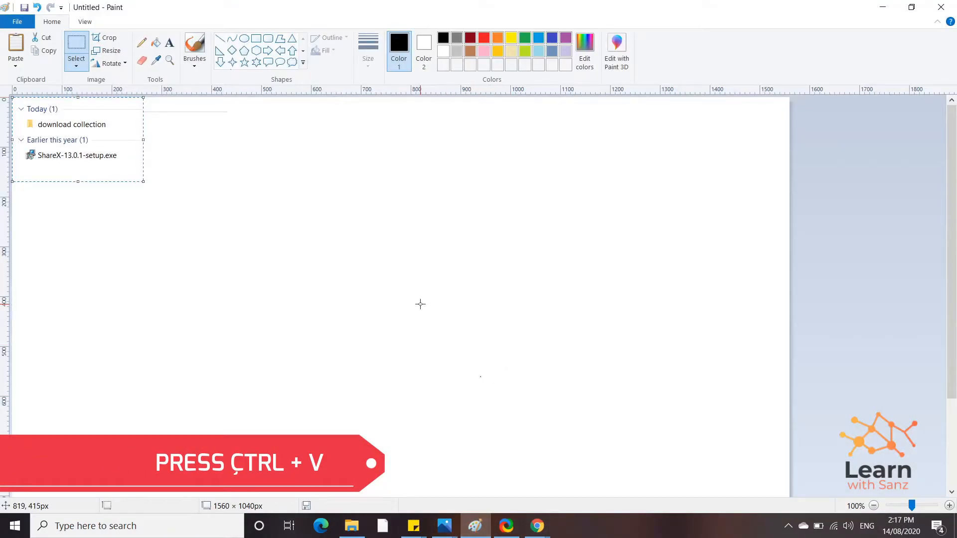
key("Delete")
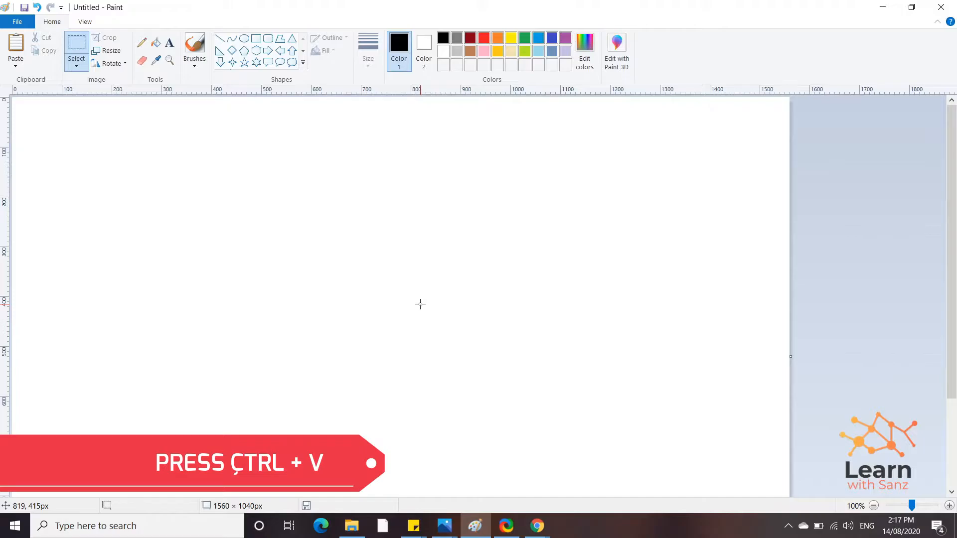
key("ctrl+v")
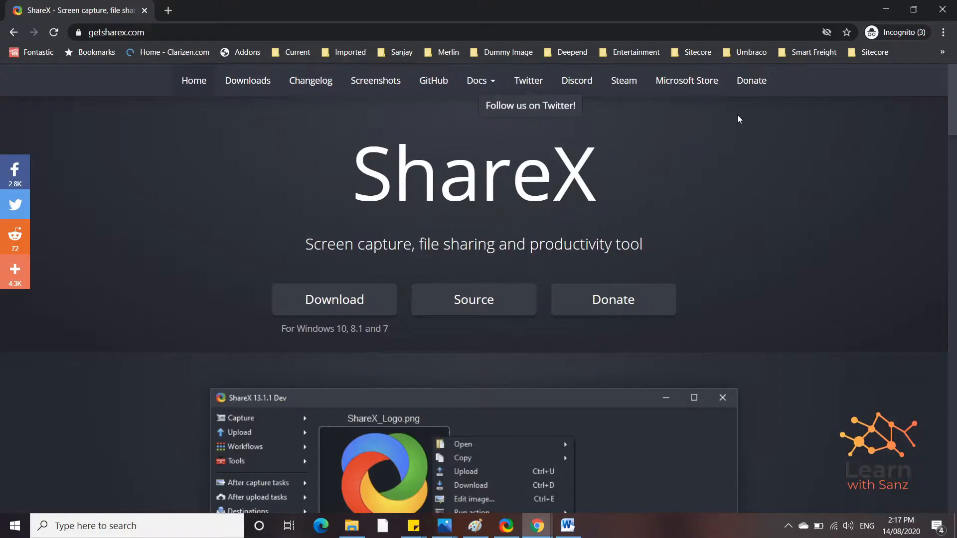
Step: Minimize the getsharex.com Chrome window and close the Downloads folder window
key("super+s")
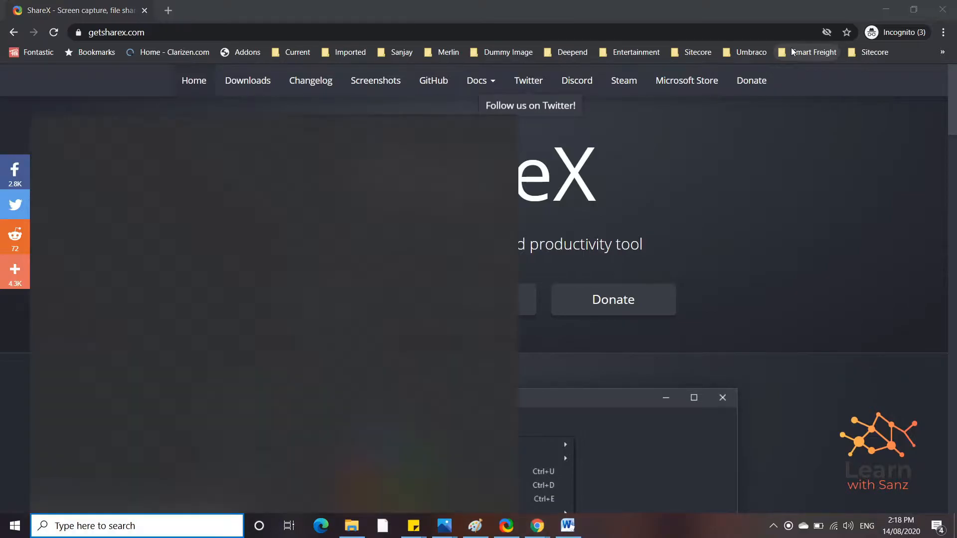
left_click(884, 12)
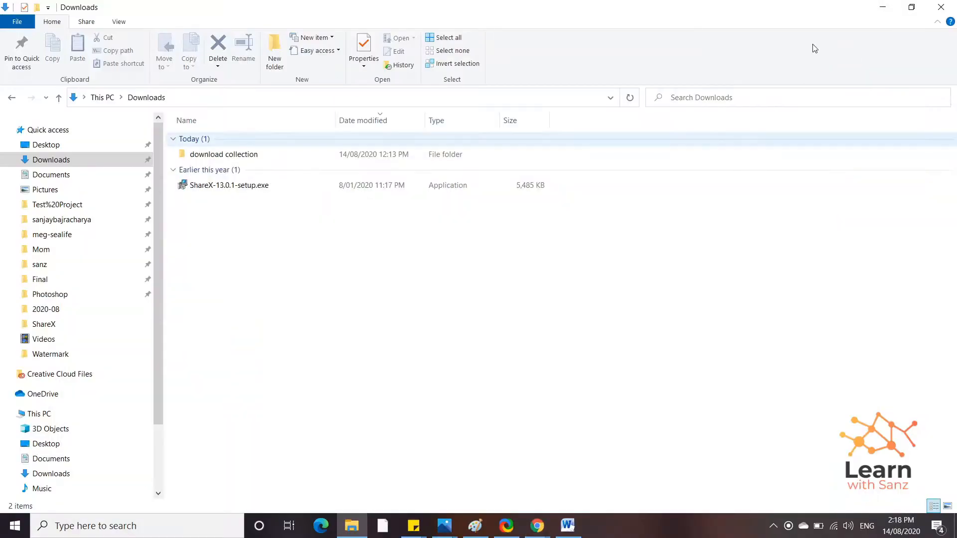
left_click(944, 6)
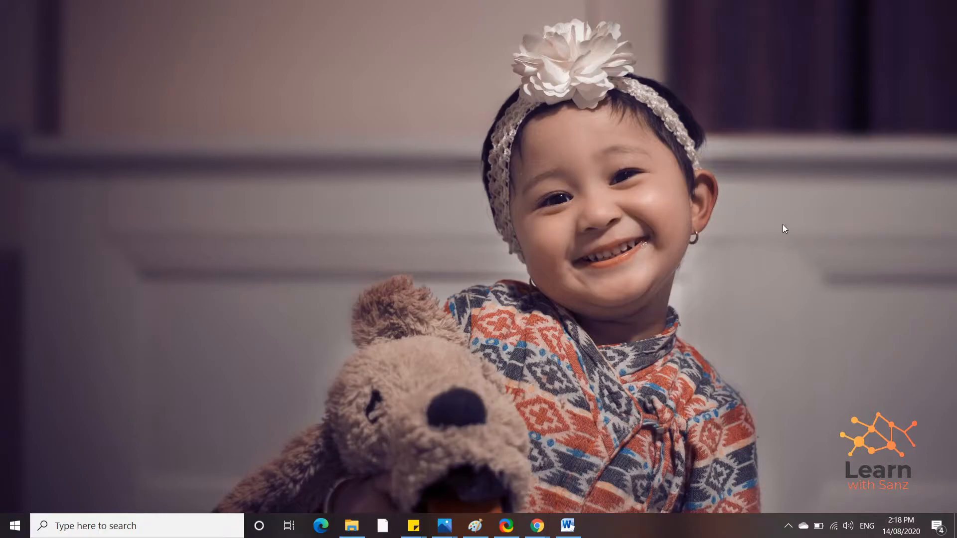
Step: Start a region capture and draw red arrows pointing to the child's eye and nose
key("ctrl+Print")
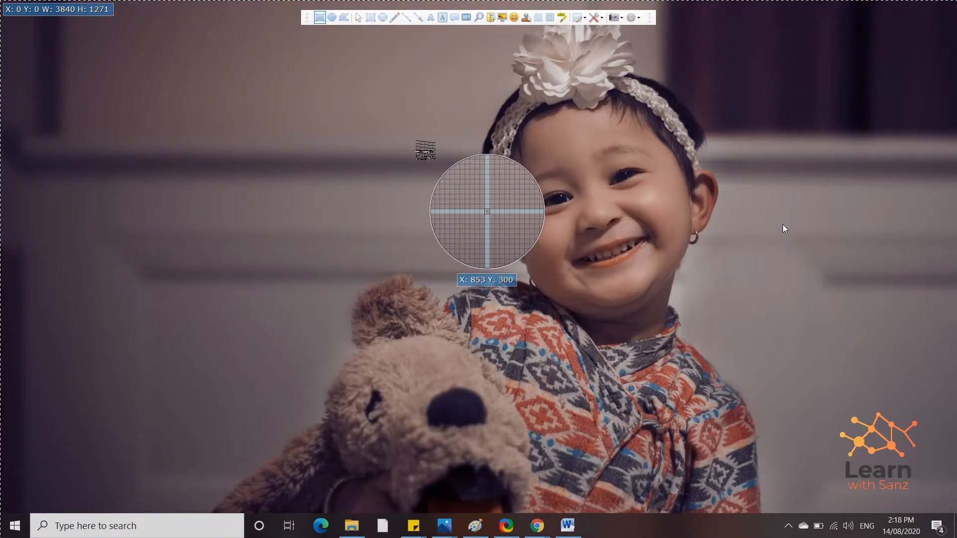
key("a")
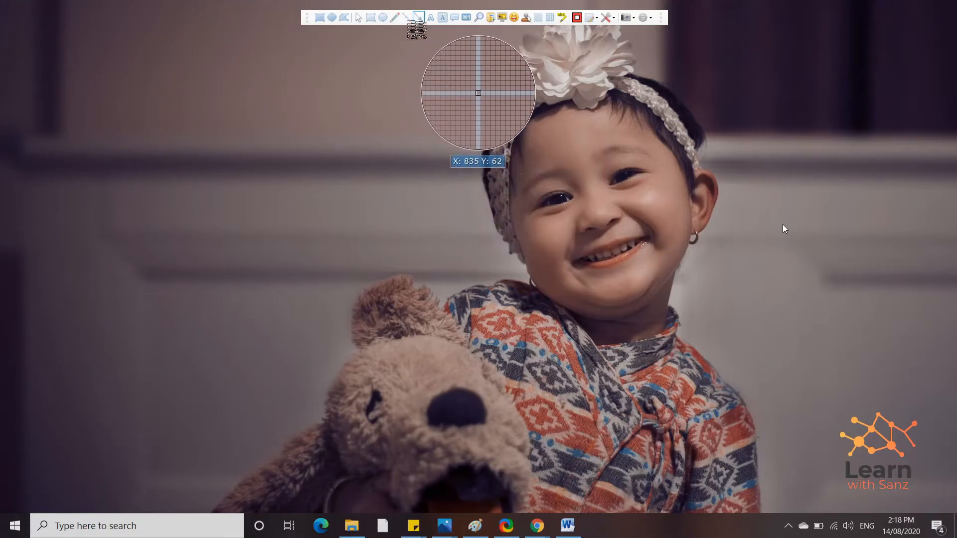
left_click_drag(419, 183, 550, 198)
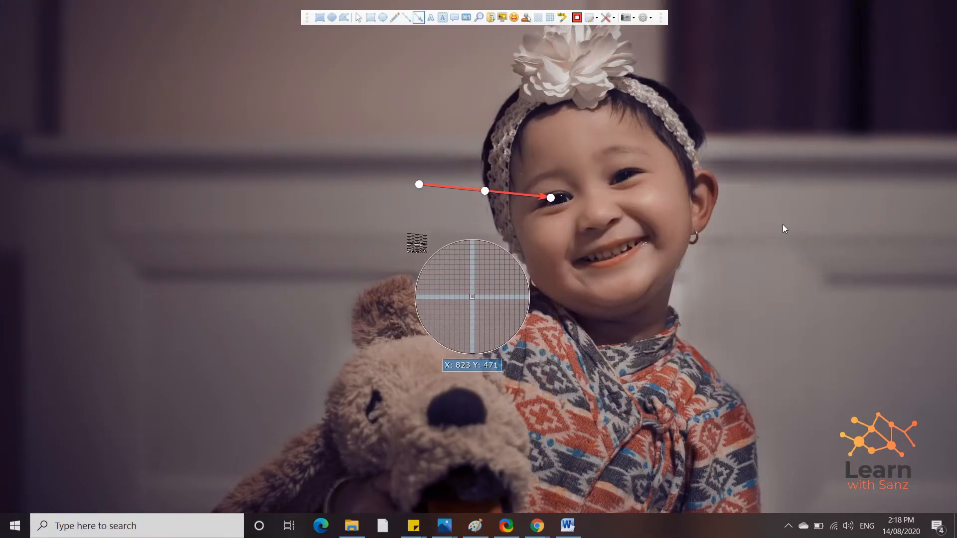
left_click_drag(467, 259, 582, 227)
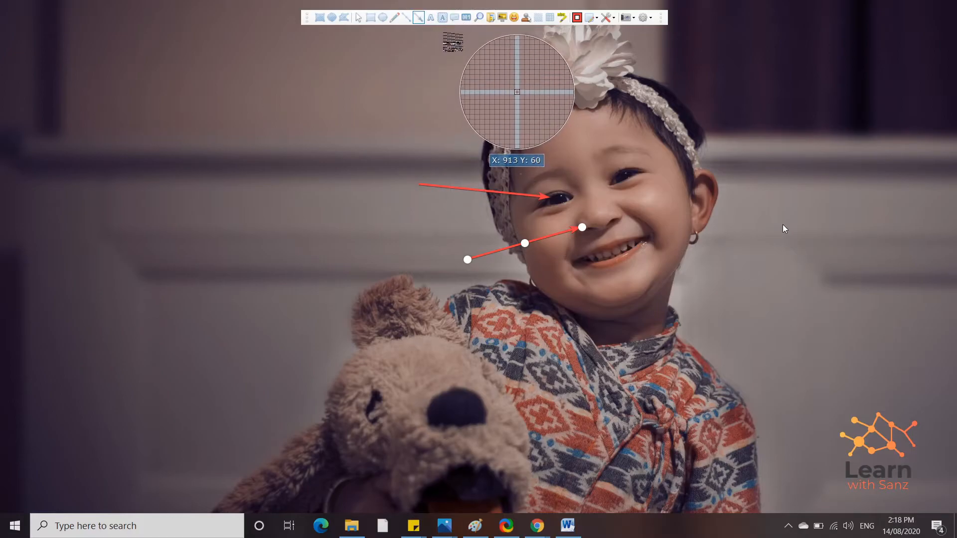
Step: Label the arrow tails 'Eye' and 'Nose' with background text, nudging Nose slightly right
left_click(444, 18)
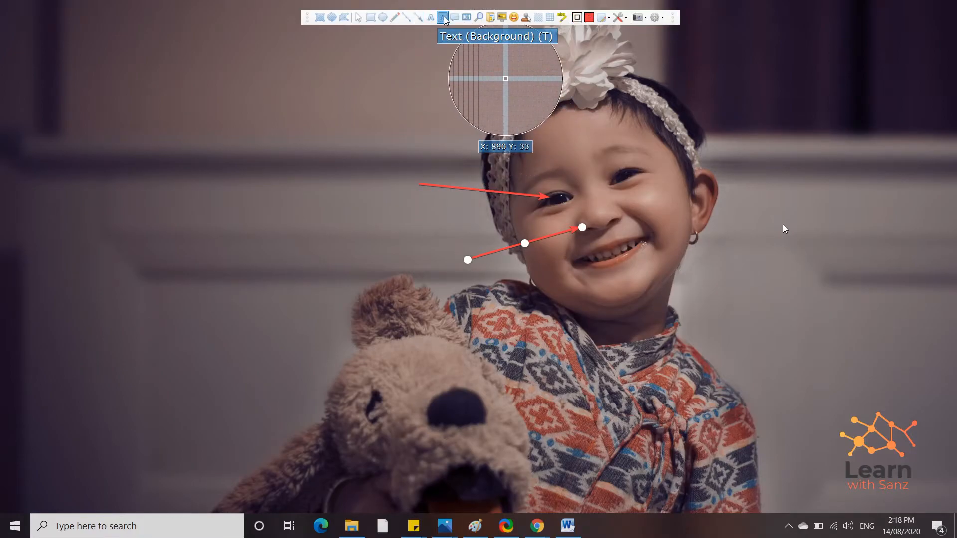
left_click(396, 182)
type("Eye")
key("Return")
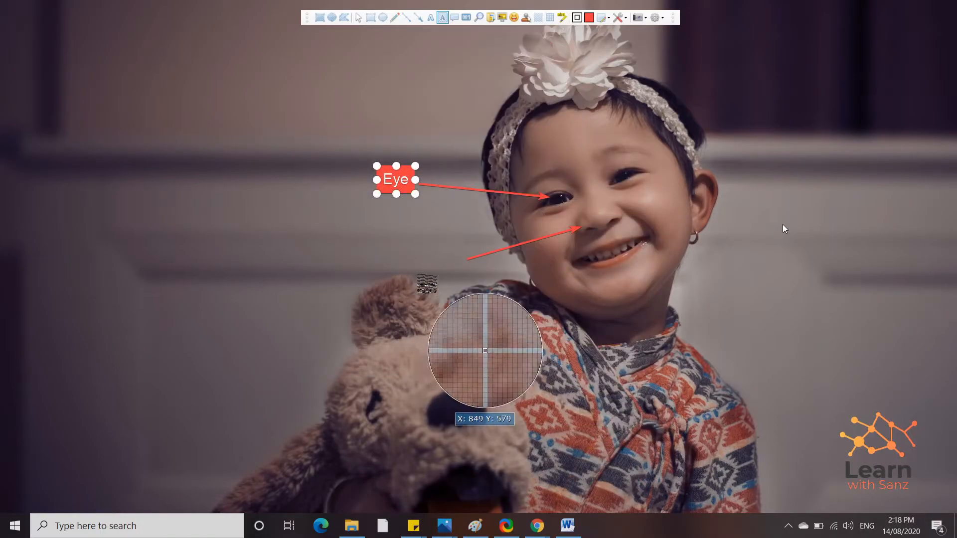
left_click(441, 259)
type("Nose")
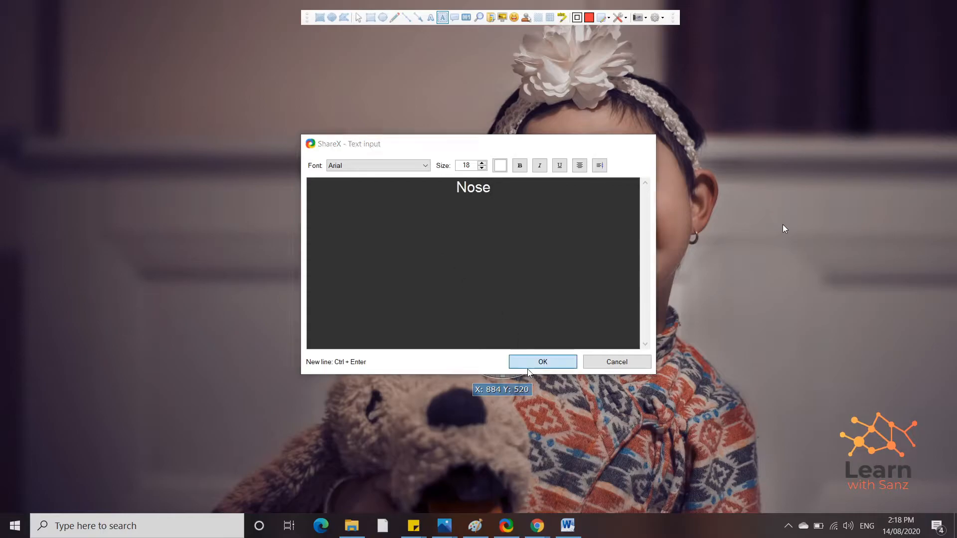
left_click(543, 362)
left_click_drag(442, 262, 451, 260)
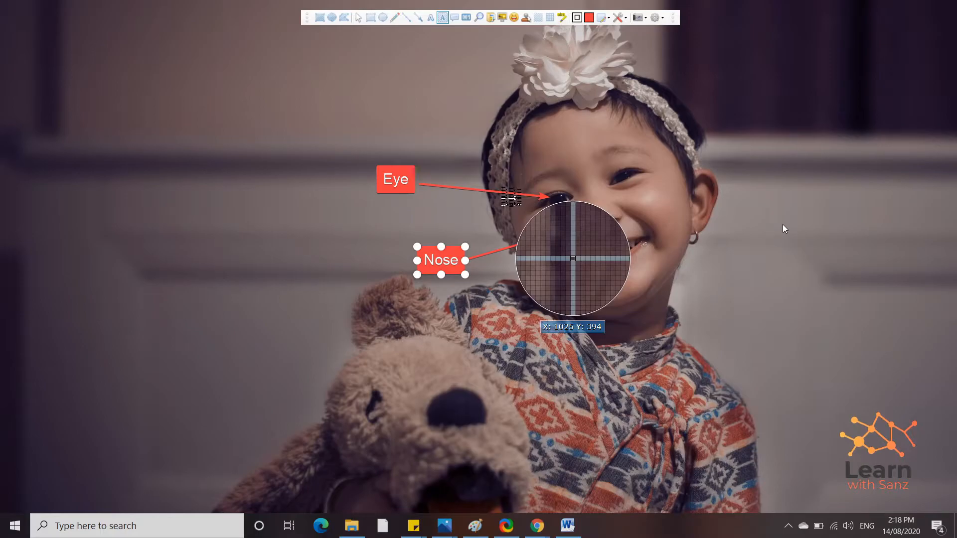
Step: Add a red 'Teeth' speech balloon, widen it and aim its tail at the child's teeth
left_click(454, 17)
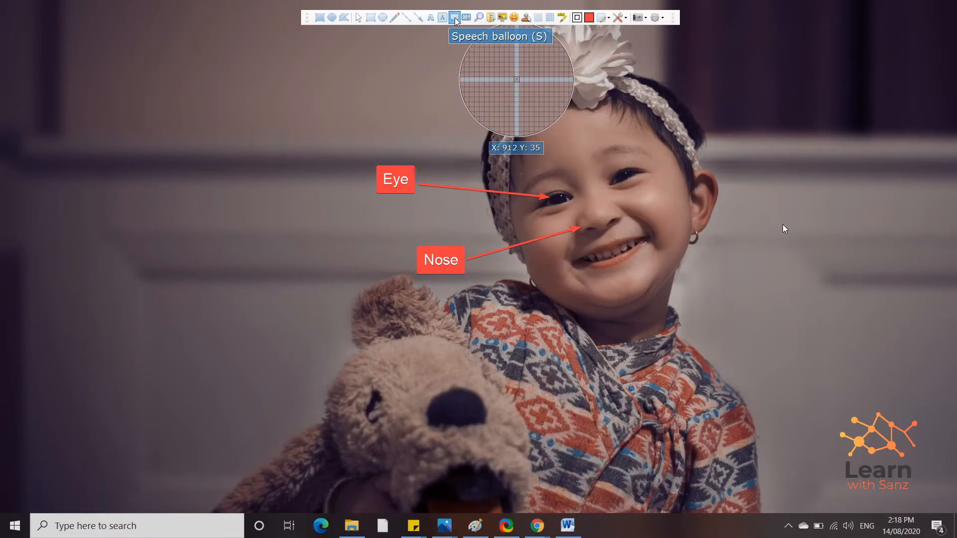
left_click(753, 151)
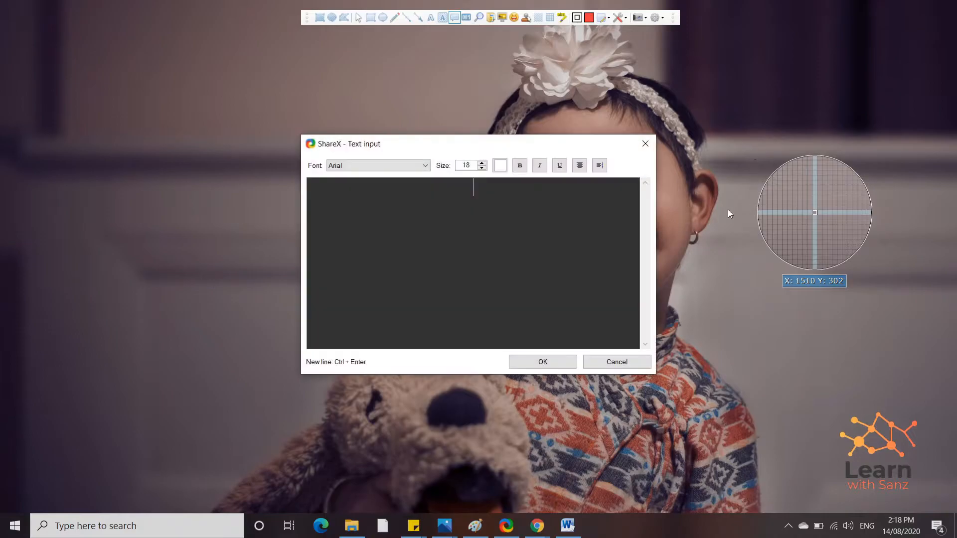
left_click_drag(552, 142, 319, 68)
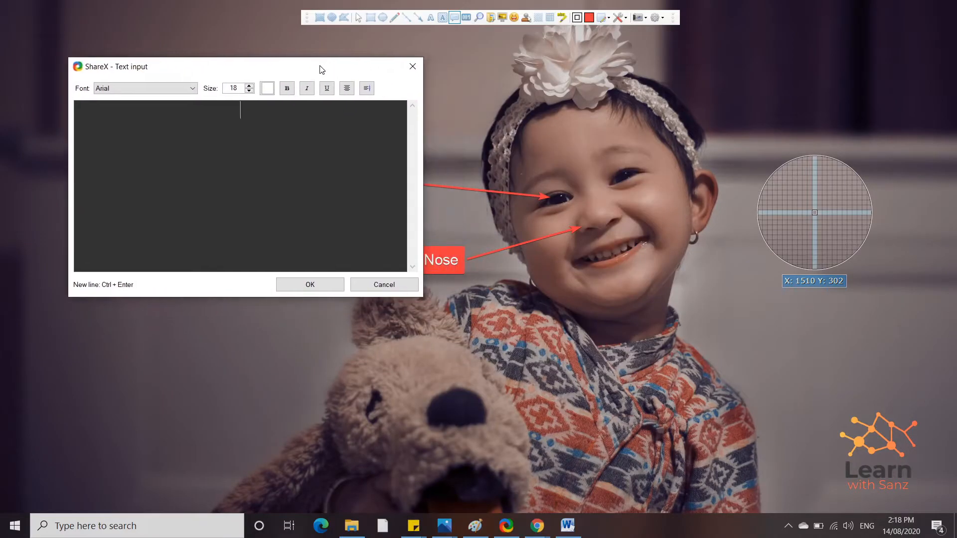
type("Teeth")
left_click(319, 285)
left_click_drag(751, 153, 775, 146)
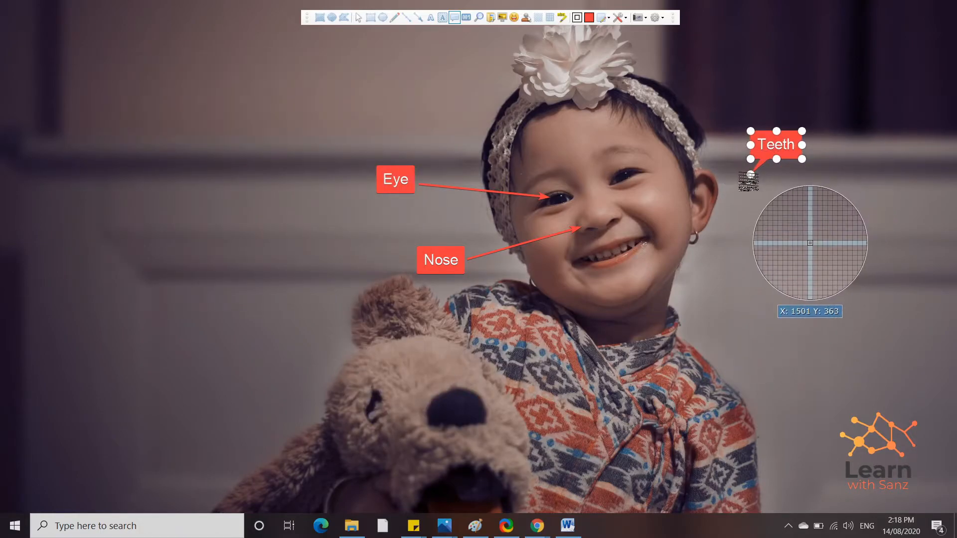
left_click_drag(751, 176, 623, 246)
left_click_drag(802, 159, 826, 160)
left_click(766, 205)
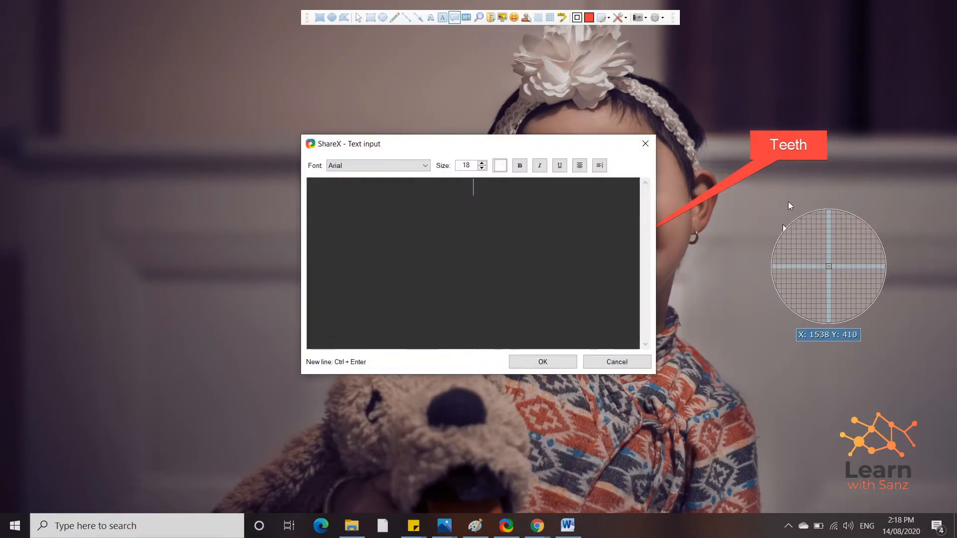
left_click(651, 146)
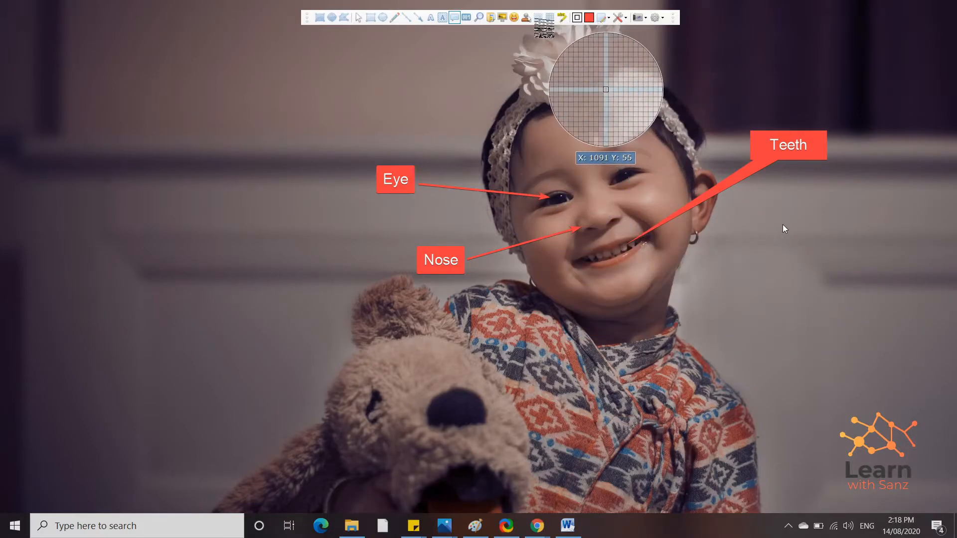
Step: Blur a box over the child's face
left_click(538, 18)
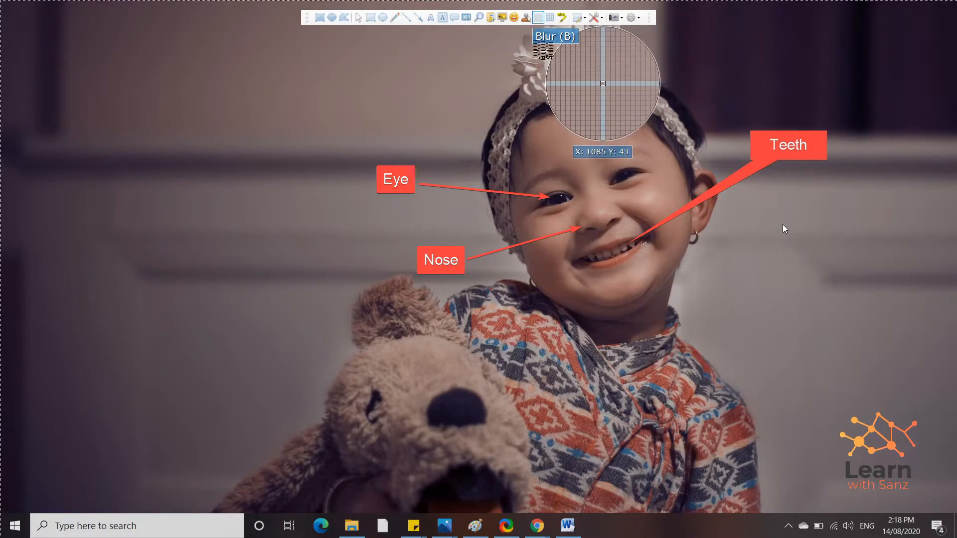
left_click_drag(486, 74, 668, 213)
left_click_drag(621, 154, 637, 205)
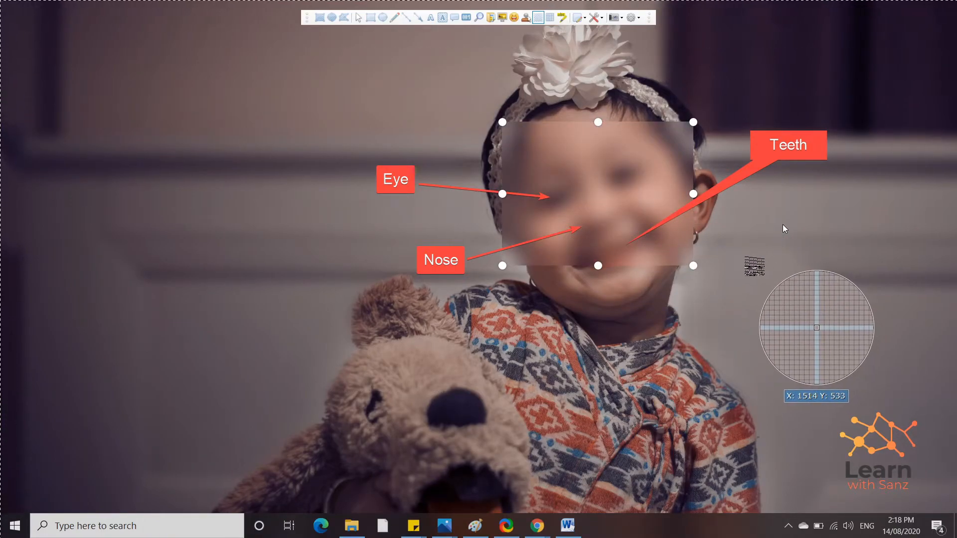
Step: Pixelate the teddy bear's face
left_click(550, 20)
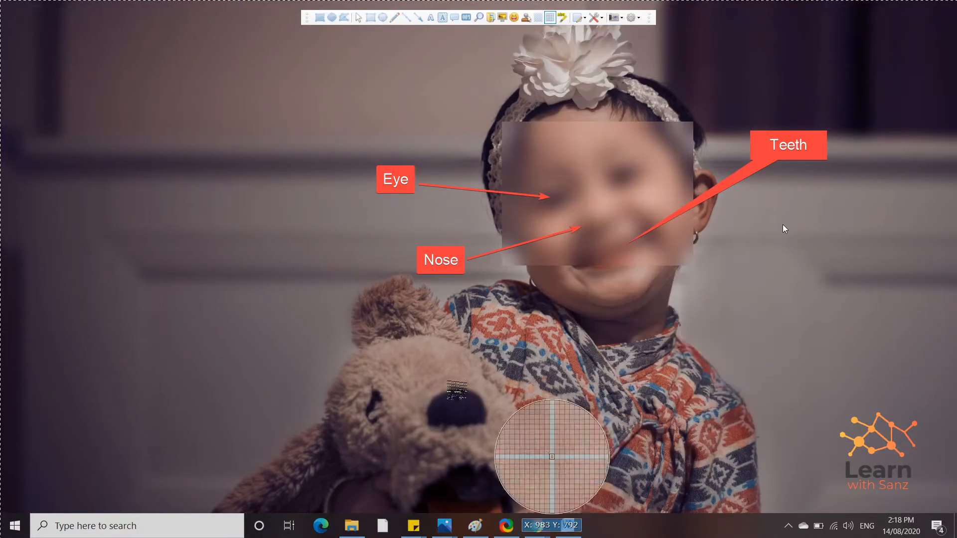
left_click_drag(347, 367, 511, 461)
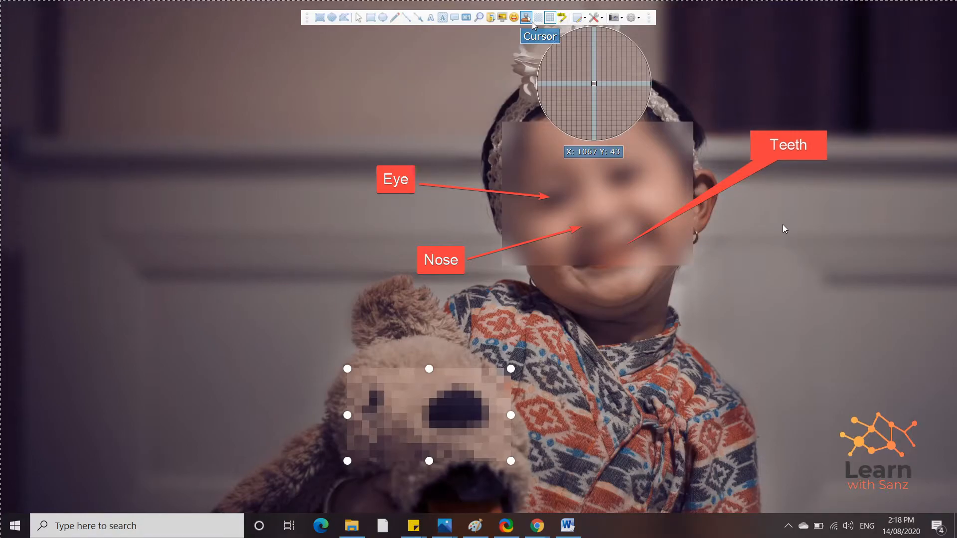
left_click(319, 17)
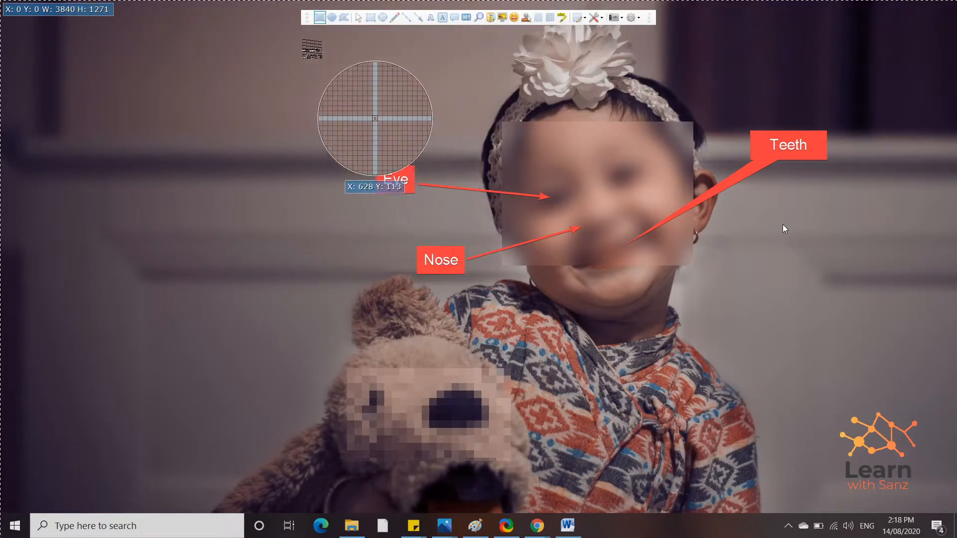
Step: Capture the annotated photo area, then minimize the Word window to reveal the desktop
left_click_drag(296, 38, 909, 493)
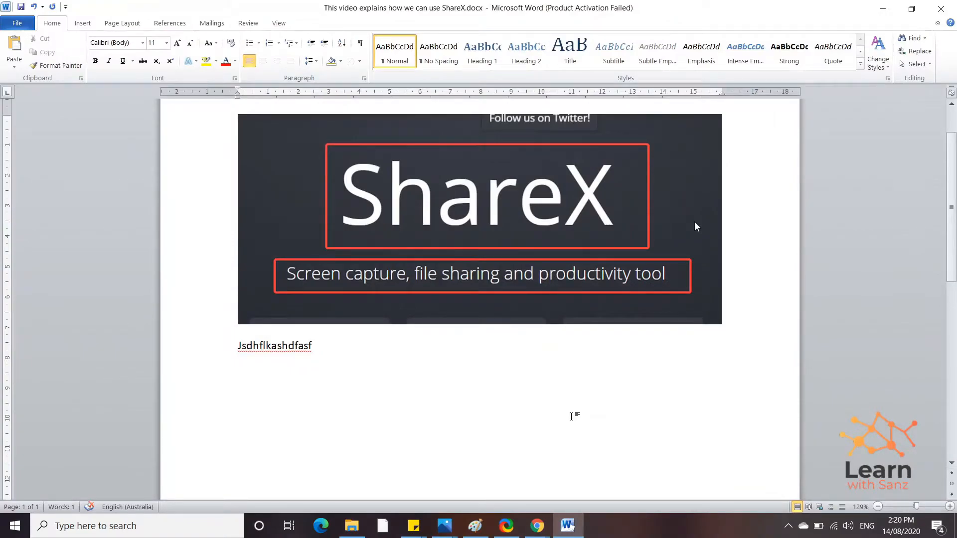
scroll(574, 419, "down", 5)
scroll(623, 331, "down", 3)
scroll(625, 331, "up", 8)
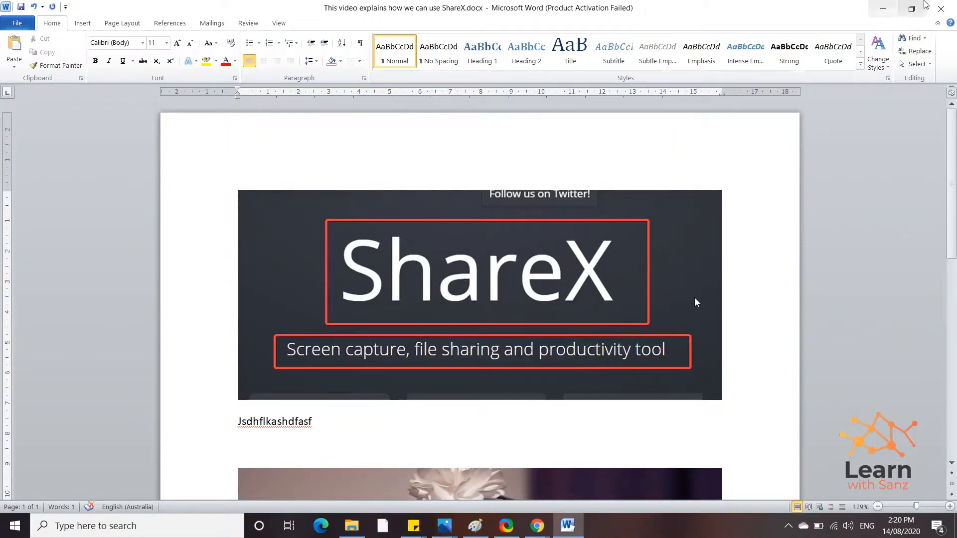
left_click(882, 9)
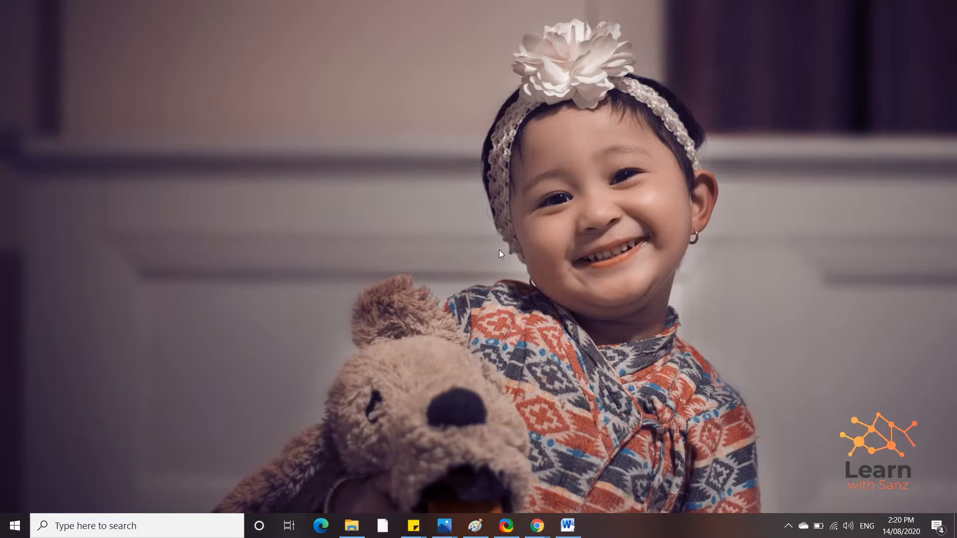
Step: In ShareX's After capture tasks, untick Copy image to clipboard and tick Save image to file
left_click(356, 525)
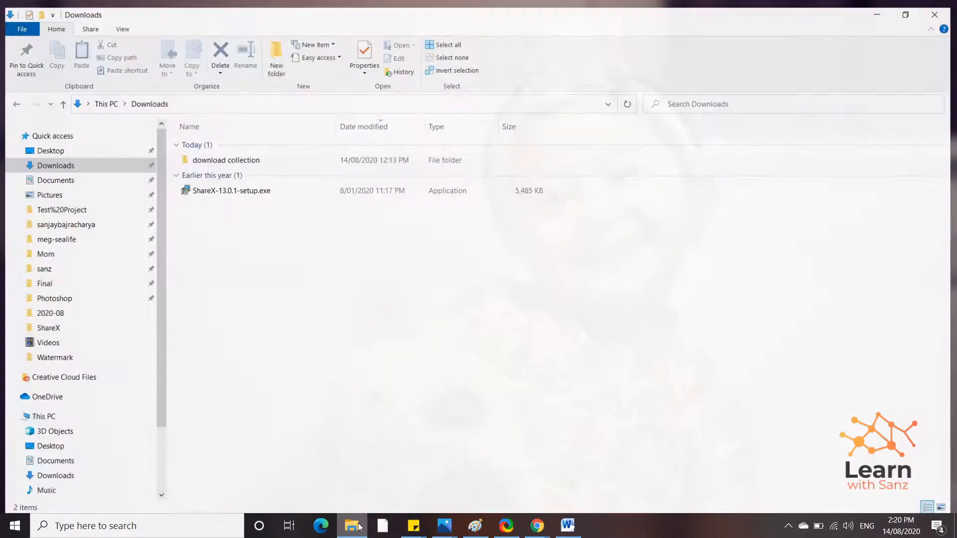
left_click(356, 526)
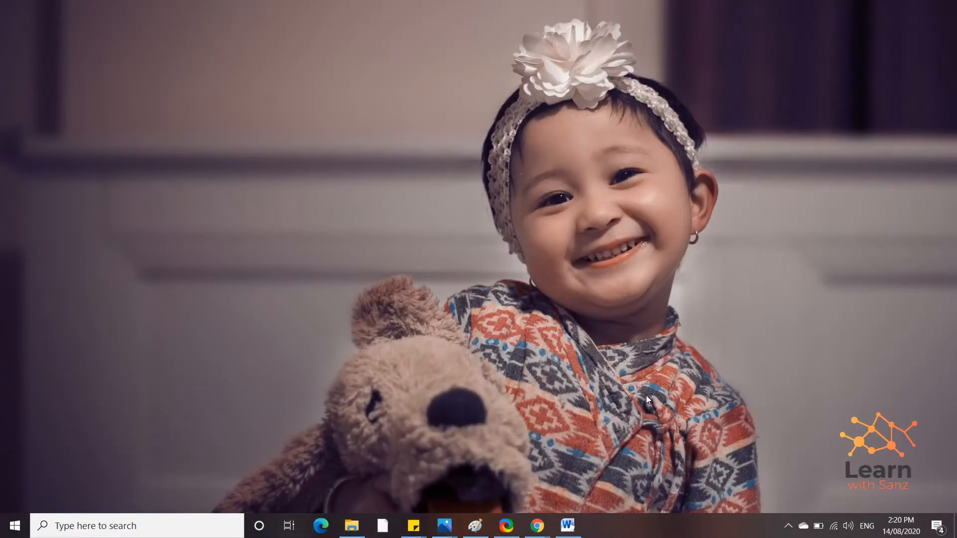
left_click(788, 526)
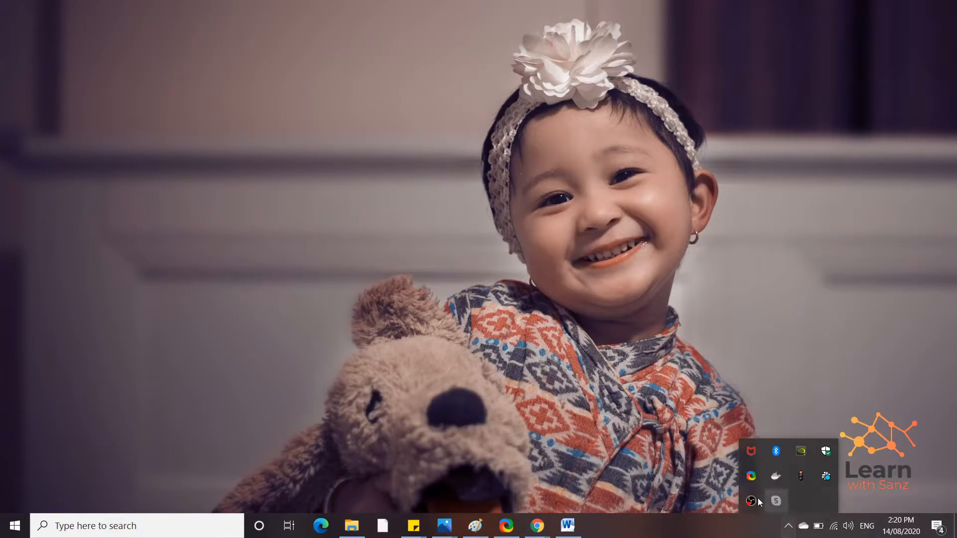
right_click(751, 477)
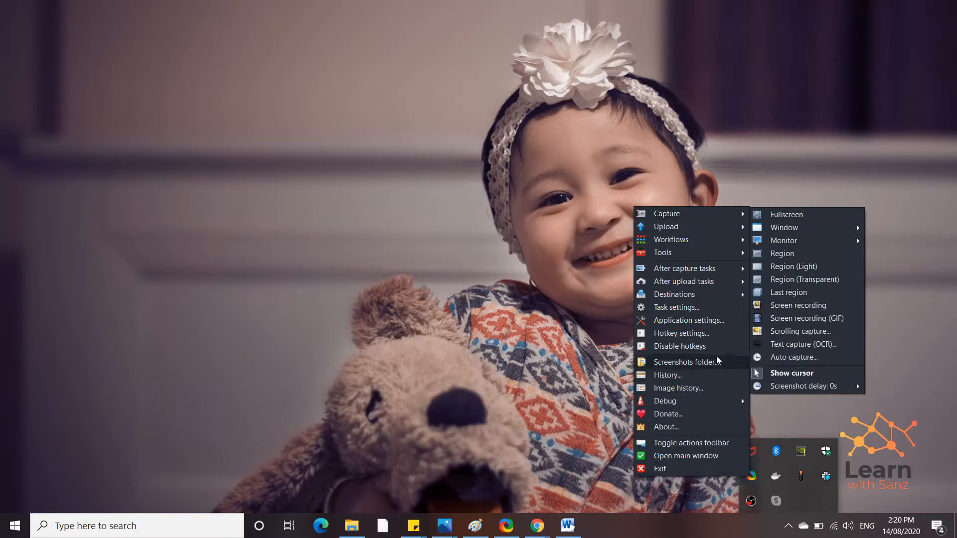
mouse_move(729, 299)
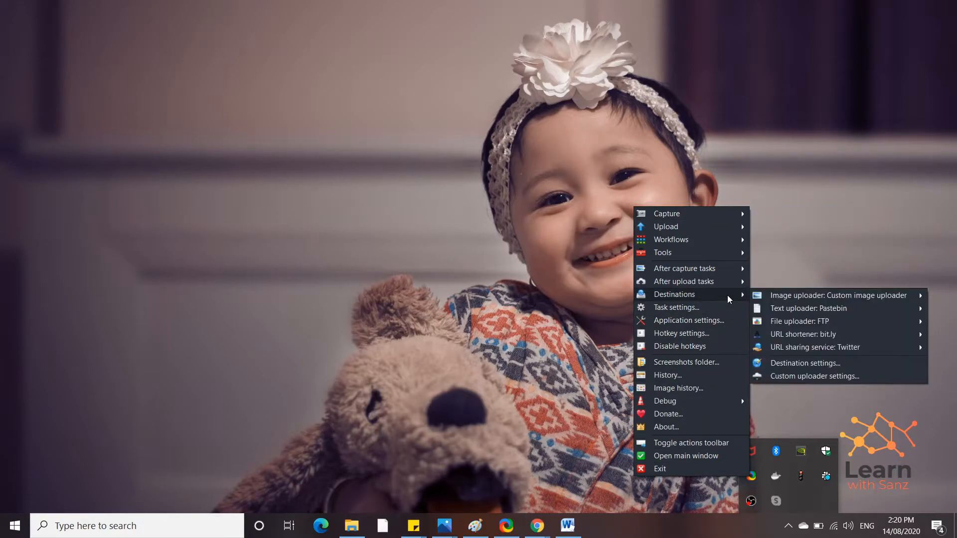
mouse_move(739, 271)
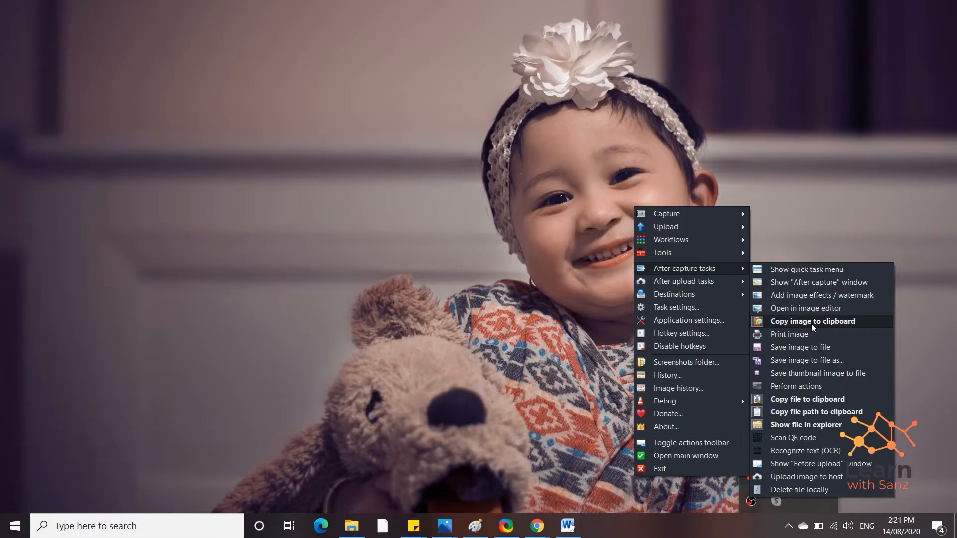
left_click(770, 325)
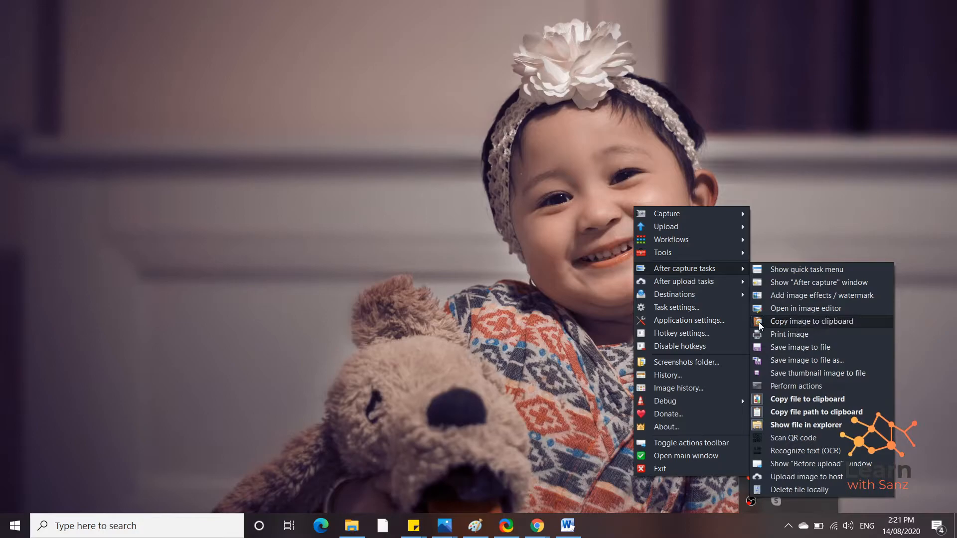
left_click(758, 349)
left_click(517, 328)
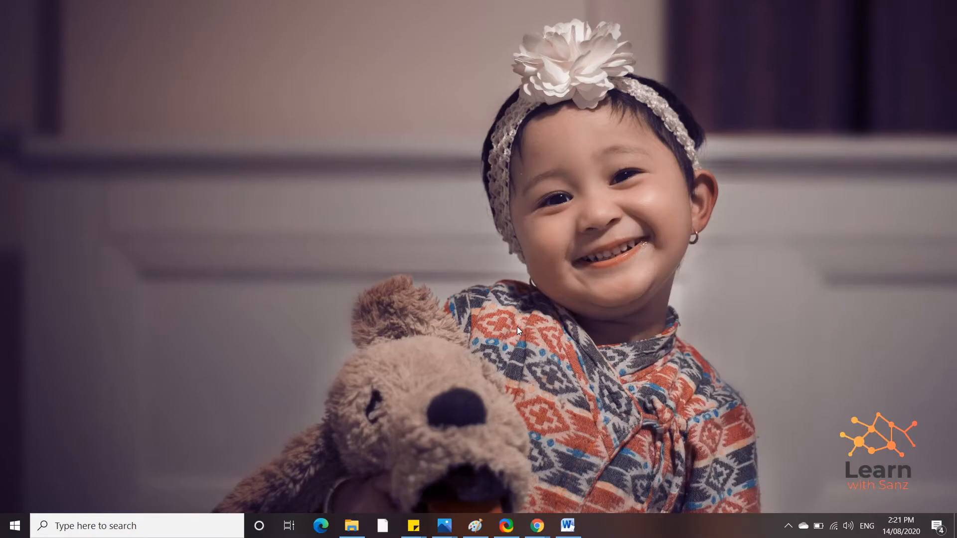
Step: Take a region capture and browse to the ShareX Screenshots 2020-08 folder
key("ctrl+Print")
left_click_drag(467, 47, 731, 433)
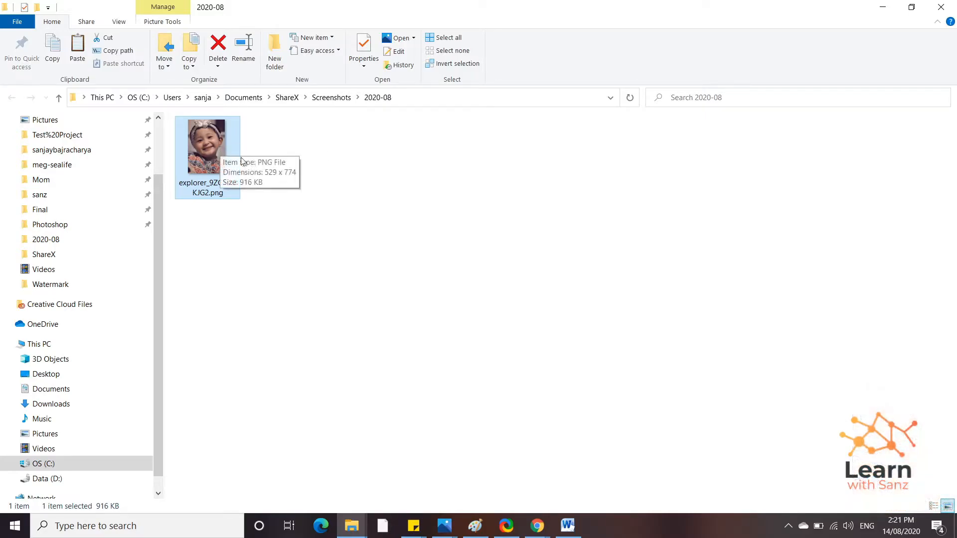
left_click(328, 98)
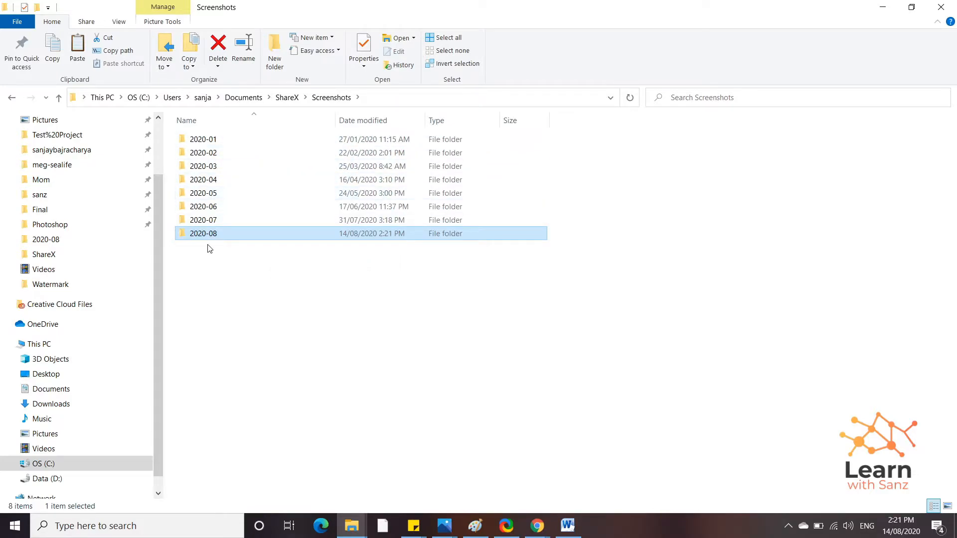
mouse_move(208, 242)
double_click(207, 240)
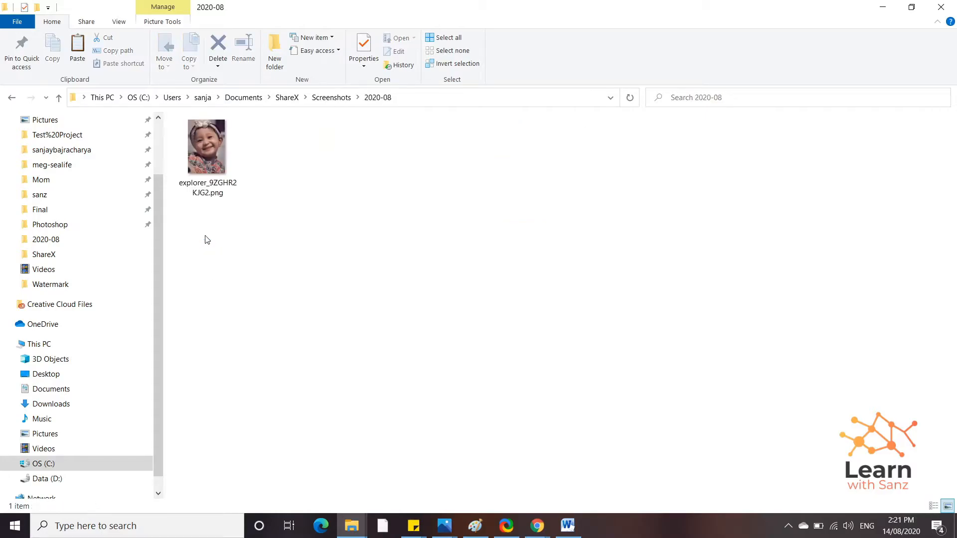
Step: Capture the Explorer window, confirm explorer_32q0pM2coq.png was saved, then minimize Explorer
key("ctrl+Print")
left_click(273, 229)
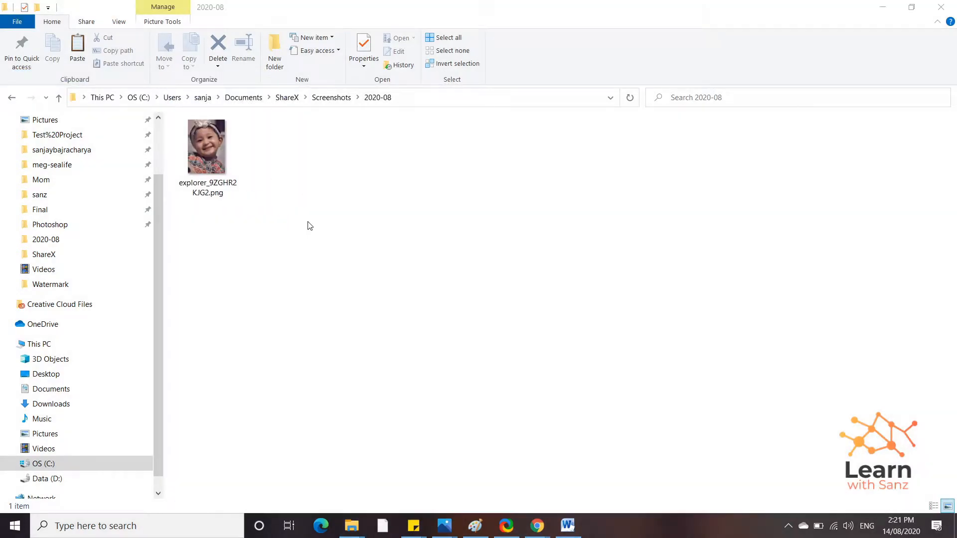
left_click(343, 228)
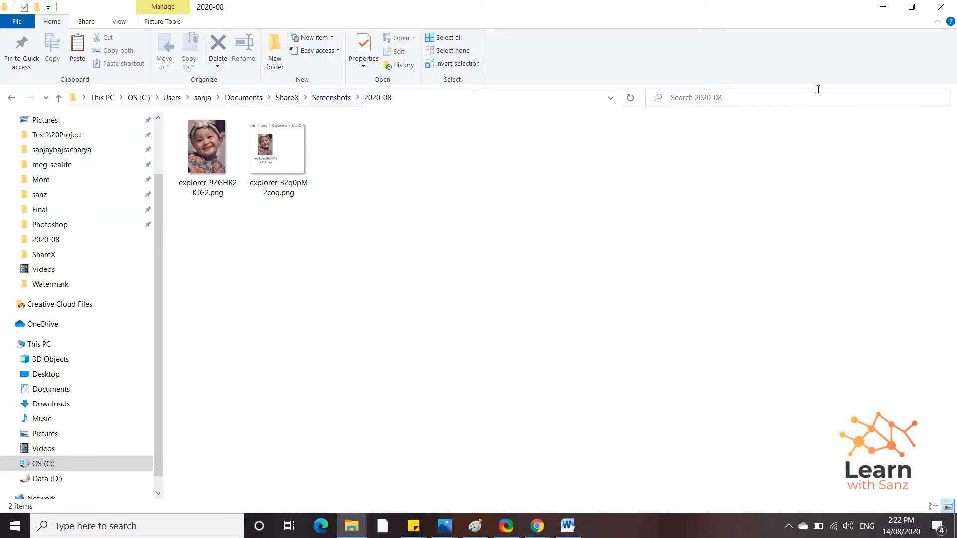
left_click(878, 15)
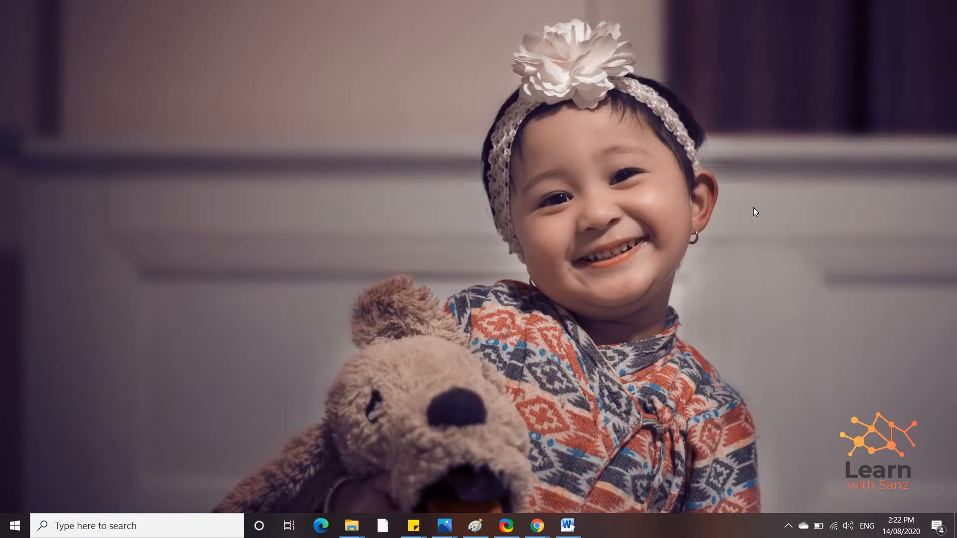
Step: Start recording an 830×591 region framing the child's face and headband
key("Print")
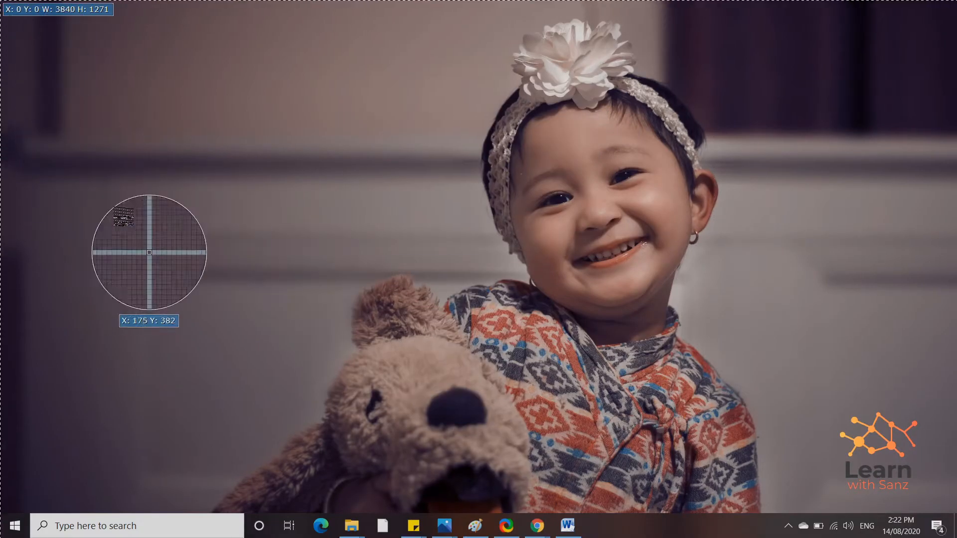
left_click_drag(391, 30, 804, 324)
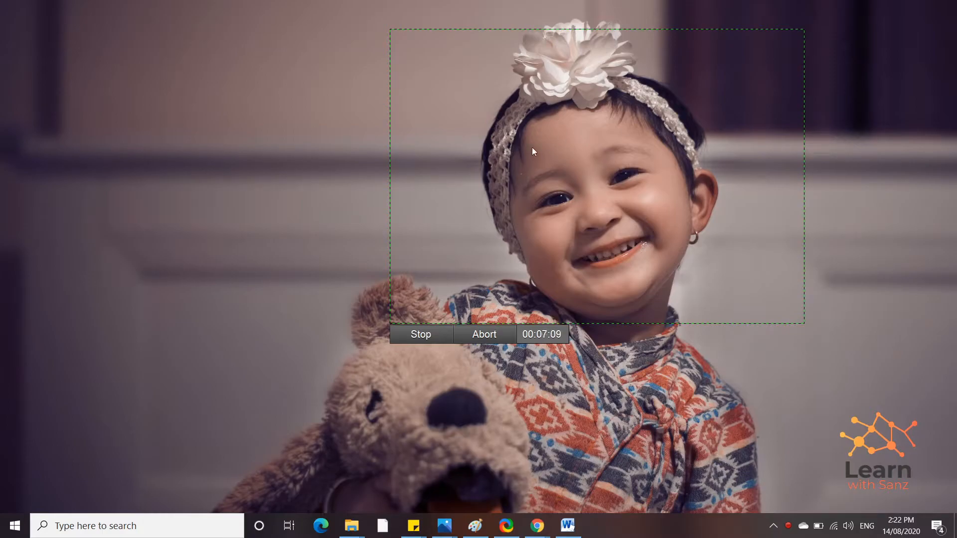
Step: Stop the recording, play ofmfD06pwY.mp4 from the 2020-08 folder, then close the player and Explorer
left_click(424, 334)
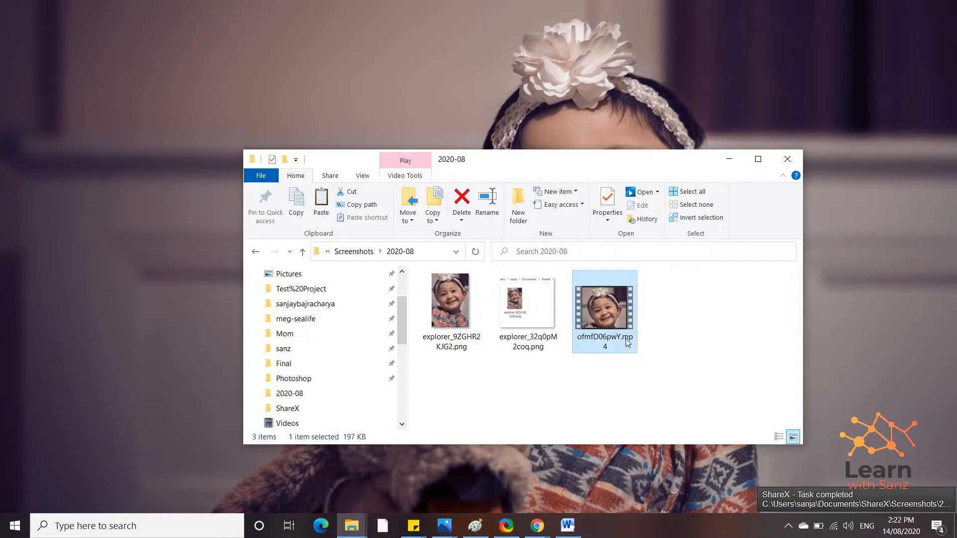
double_click(618, 314)
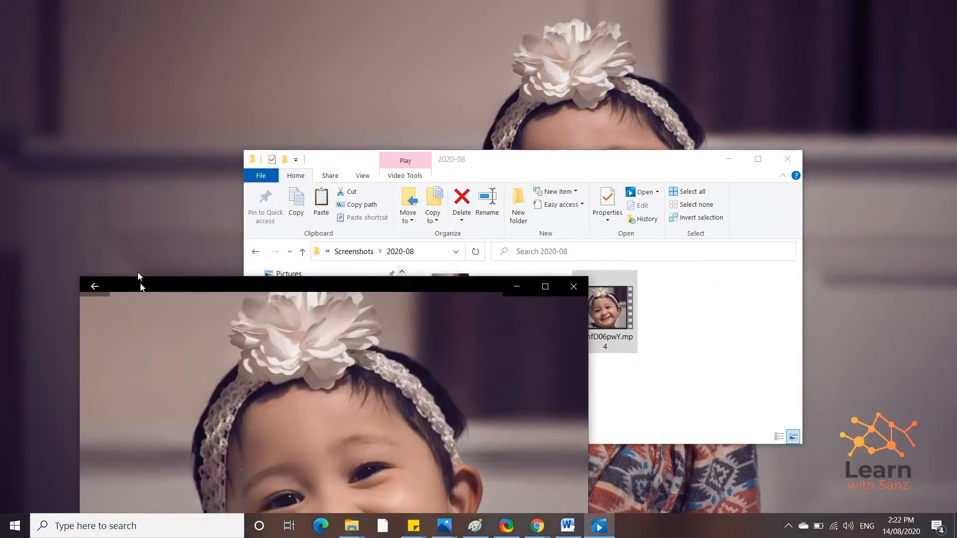
left_click_drag(138, 278, 199, 143)
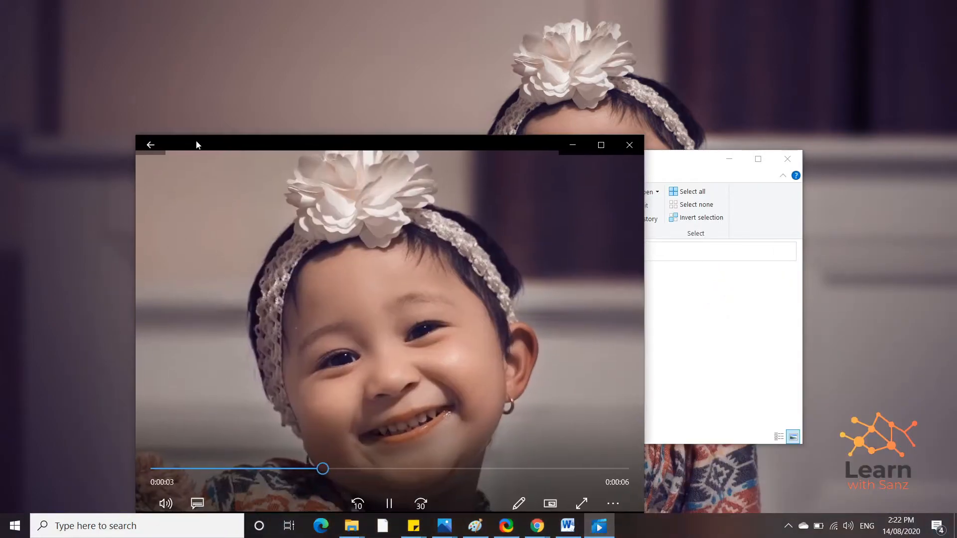
left_click(630, 143)
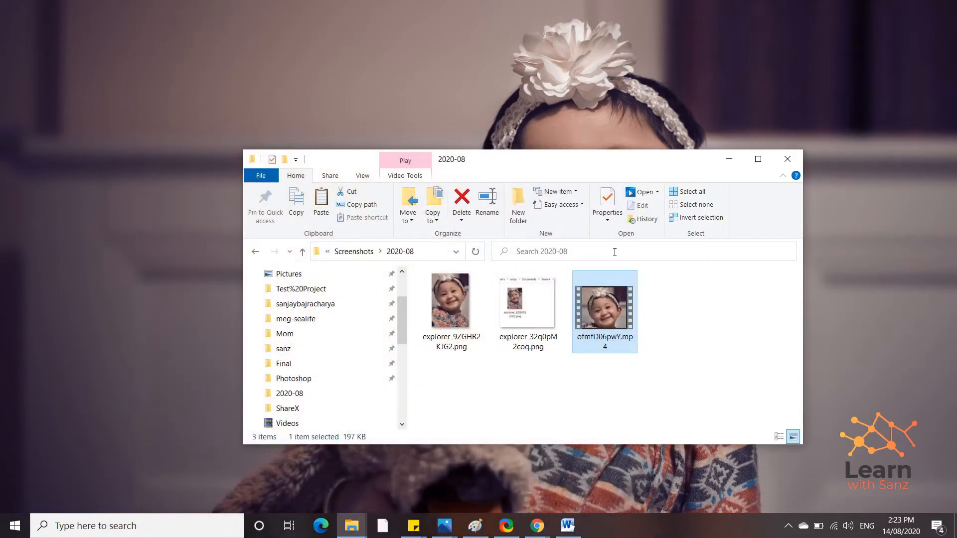
left_click(787, 159)
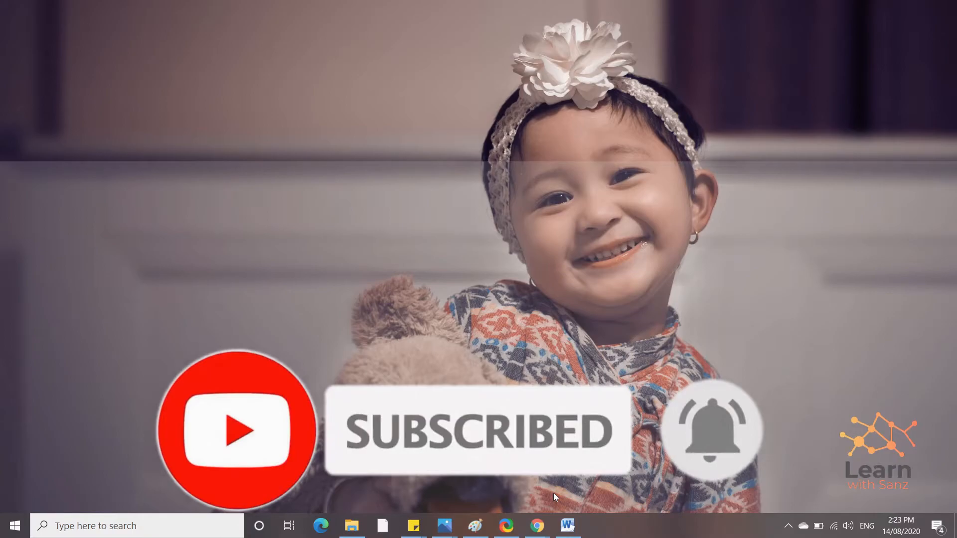
Step: In ShareX Destination settings, select Google Drive and open its authorize page
left_click(788, 527)
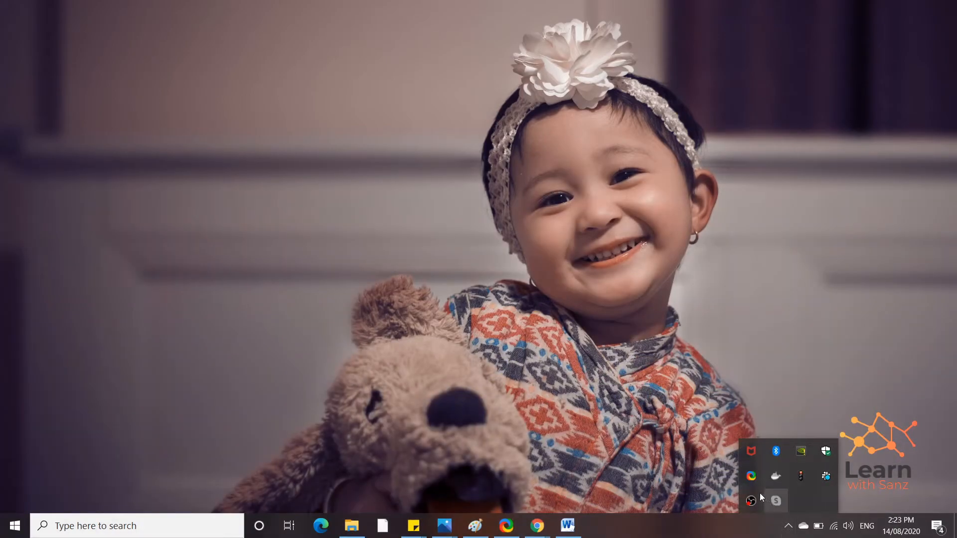
right_click(752, 476)
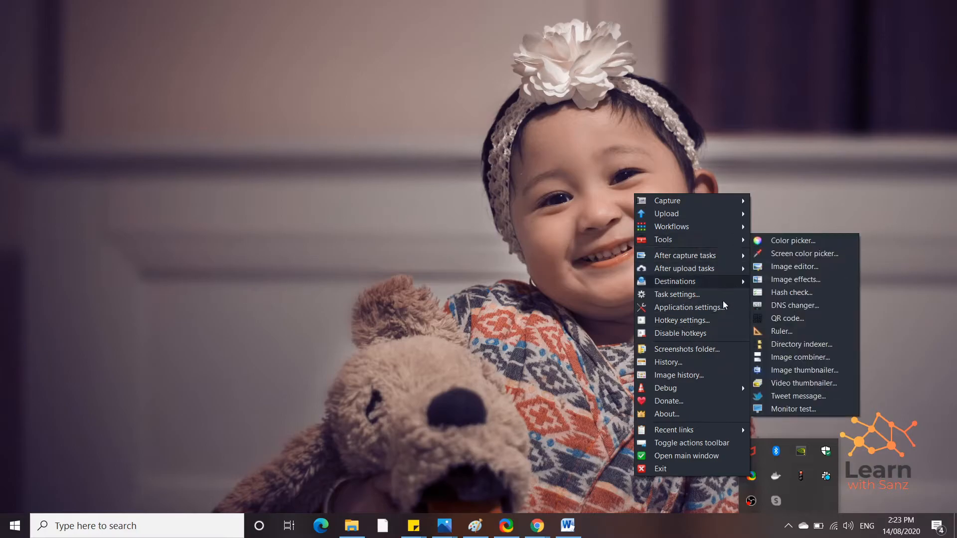
mouse_move(726, 430)
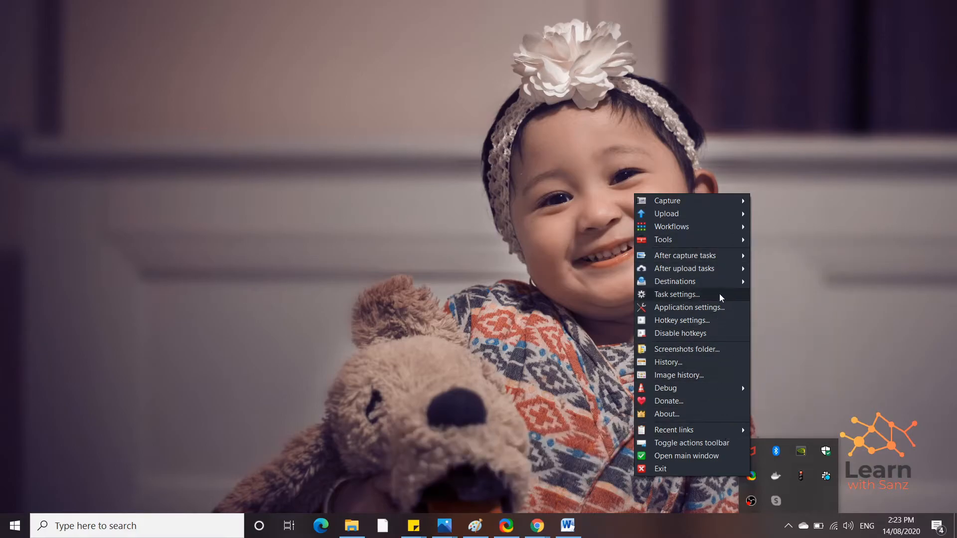
mouse_move(730, 285)
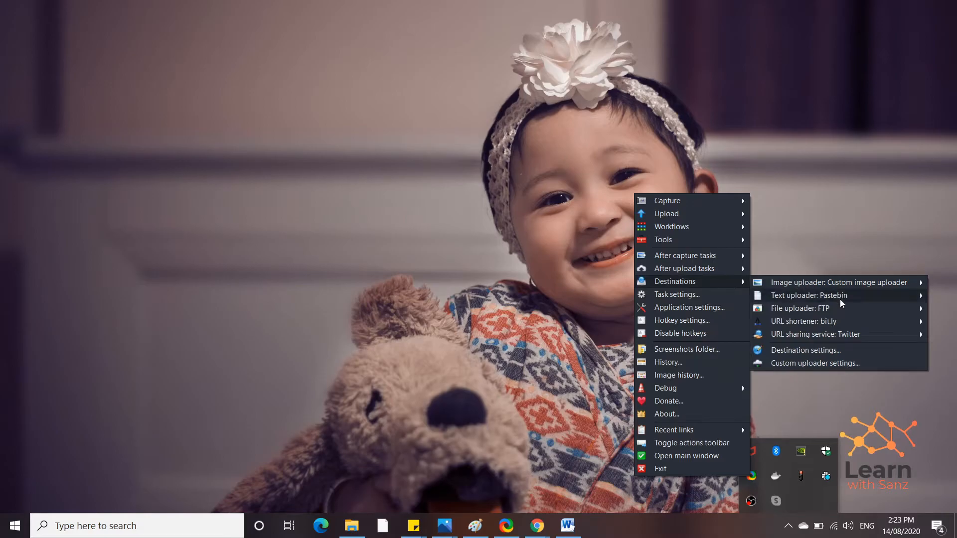
left_click(831, 352)
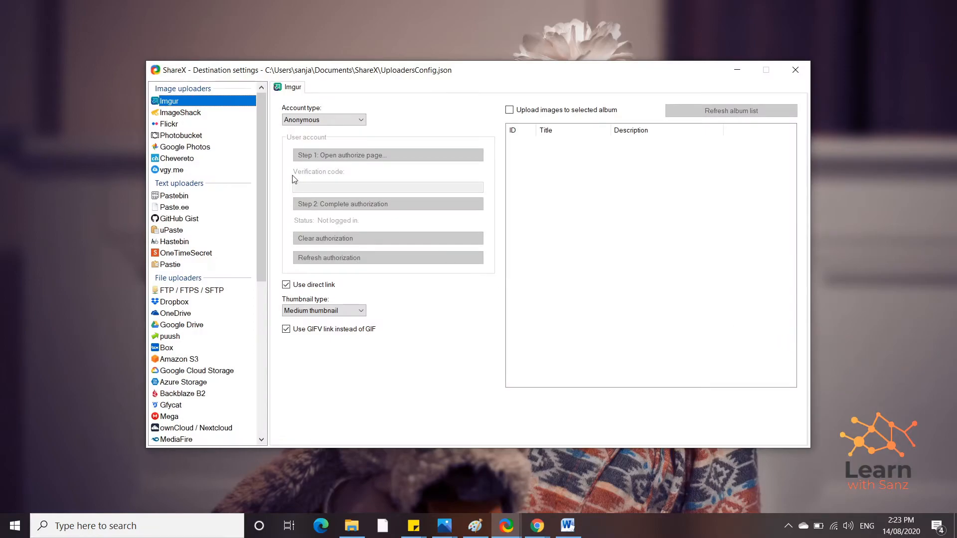
left_click_drag(264, 165, 262, 205)
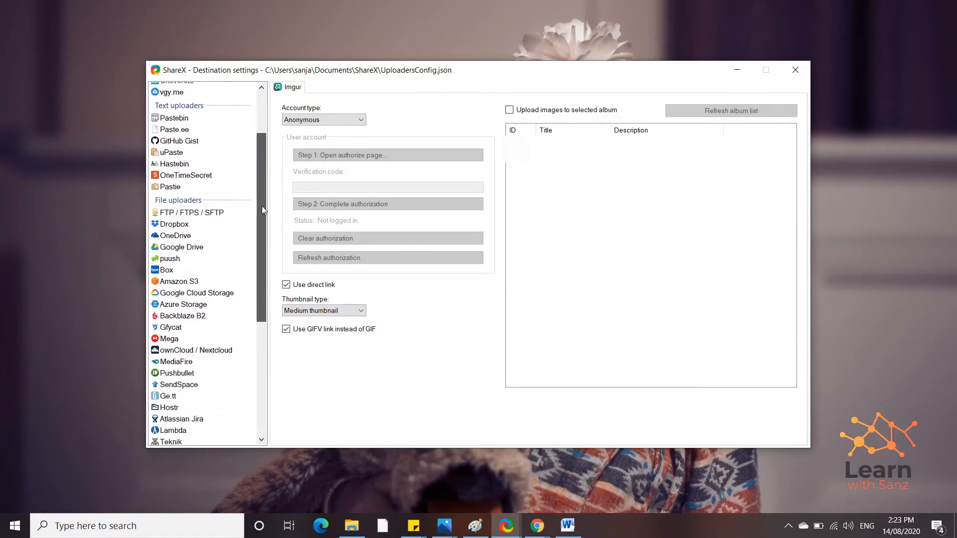
left_click(183, 248)
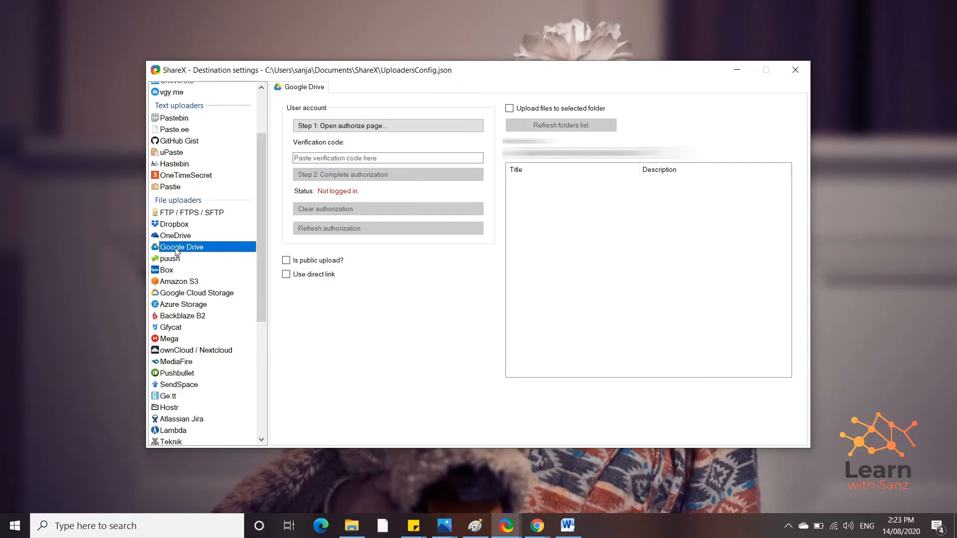
left_click(347, 127)
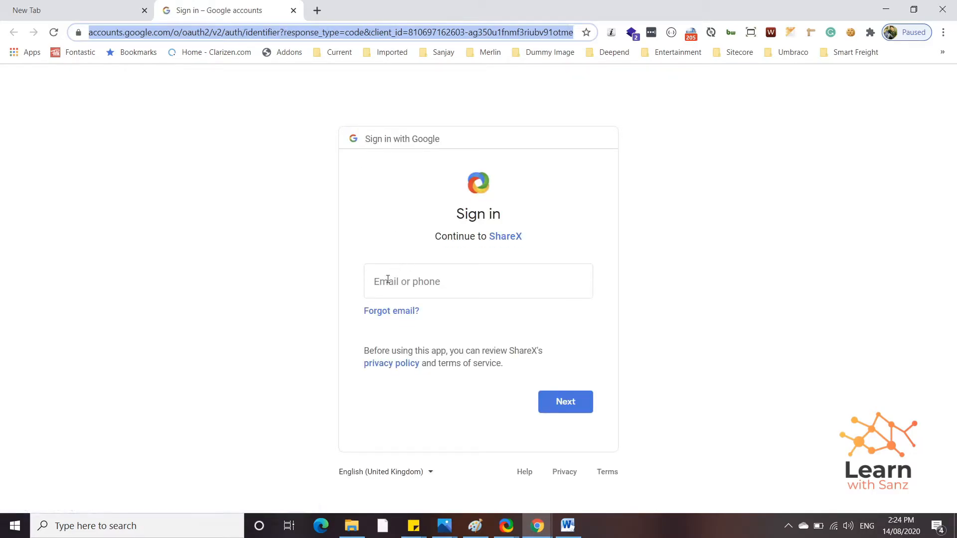
Step: Enter the Google account's e-mail address and continue to the password page
left_click(410, 285)
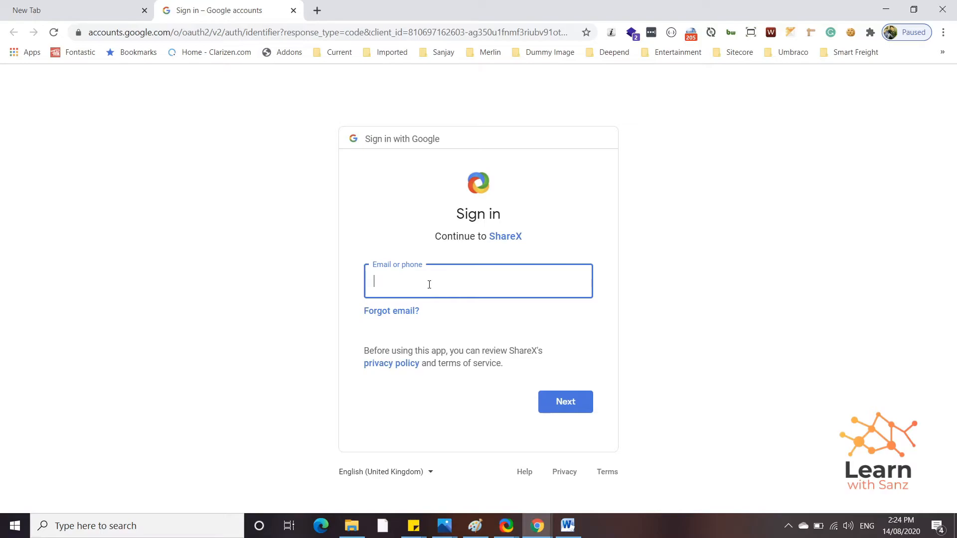
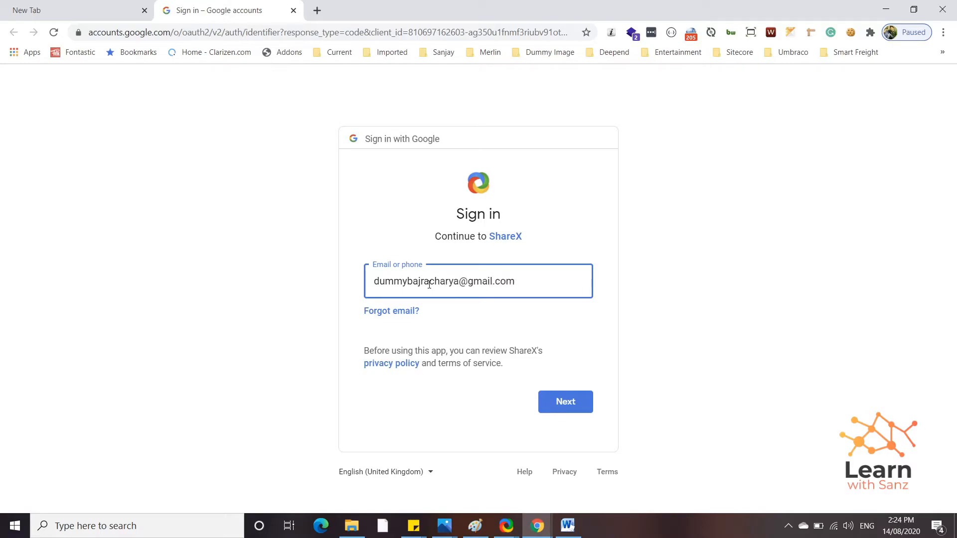
left_click(581, 402)
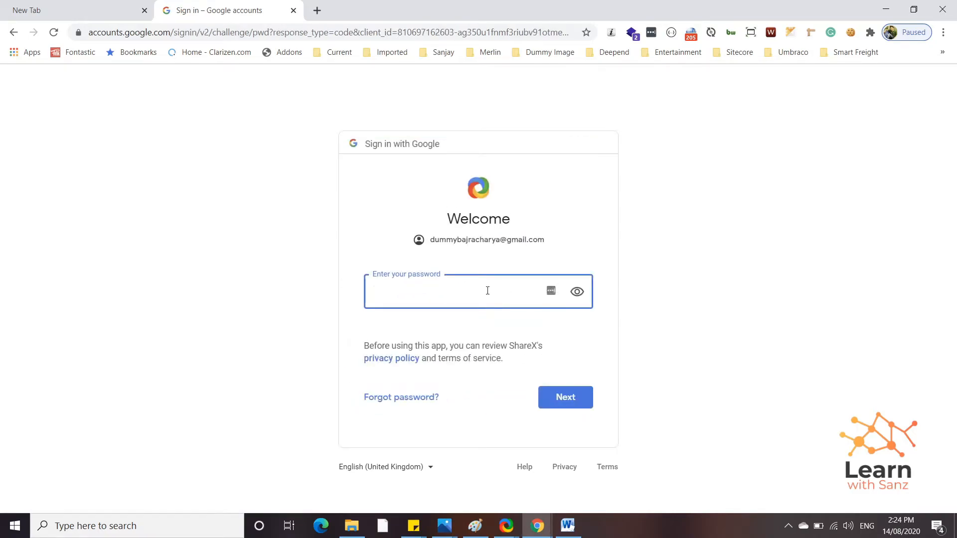
Step: Enter the account password, re-entering it after the wrong-password error
type("•••••••")
left_click(573, 397)
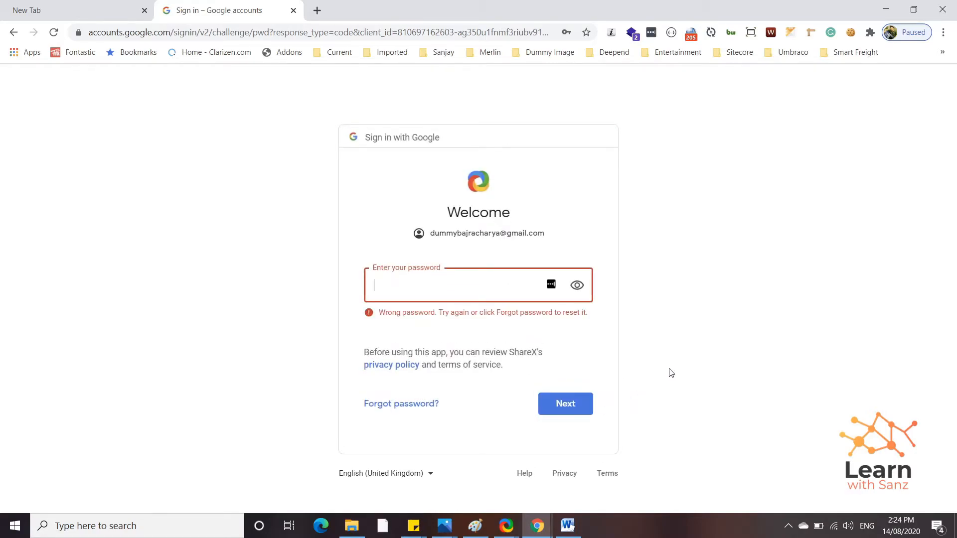
type("•••••••••••")
key("Return")
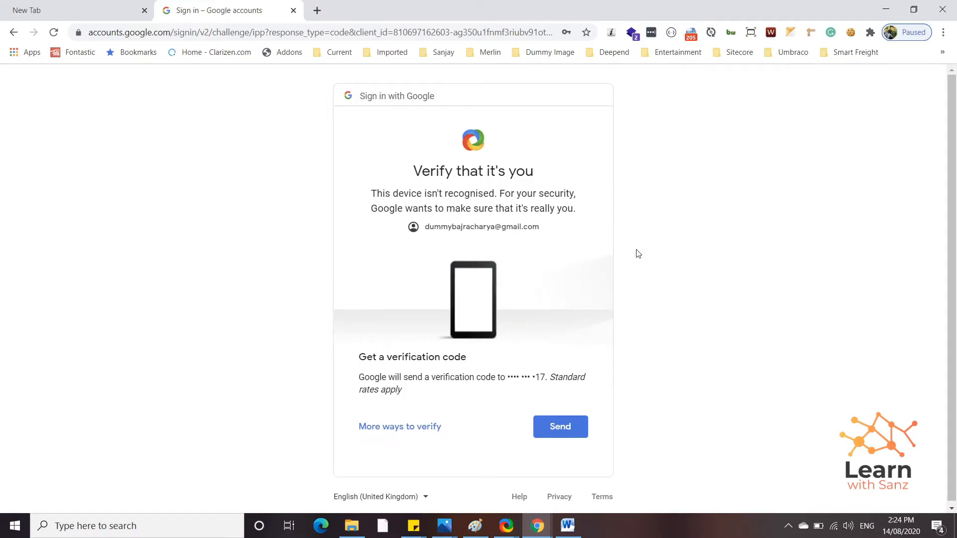
Step: Verify the Google sign-in with the texted 6-digit code and allow ShareX access to Google Drive
left_click(562, 432)
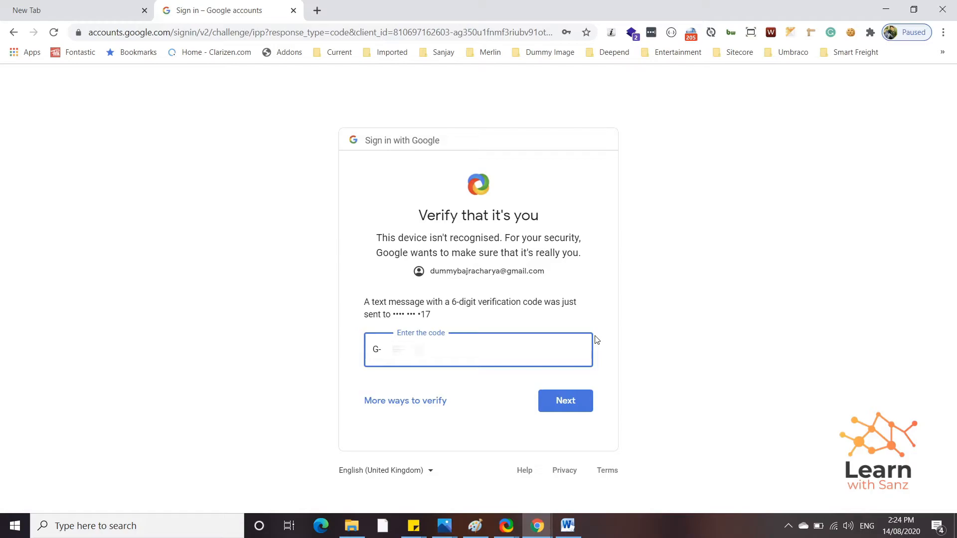
type("?????")
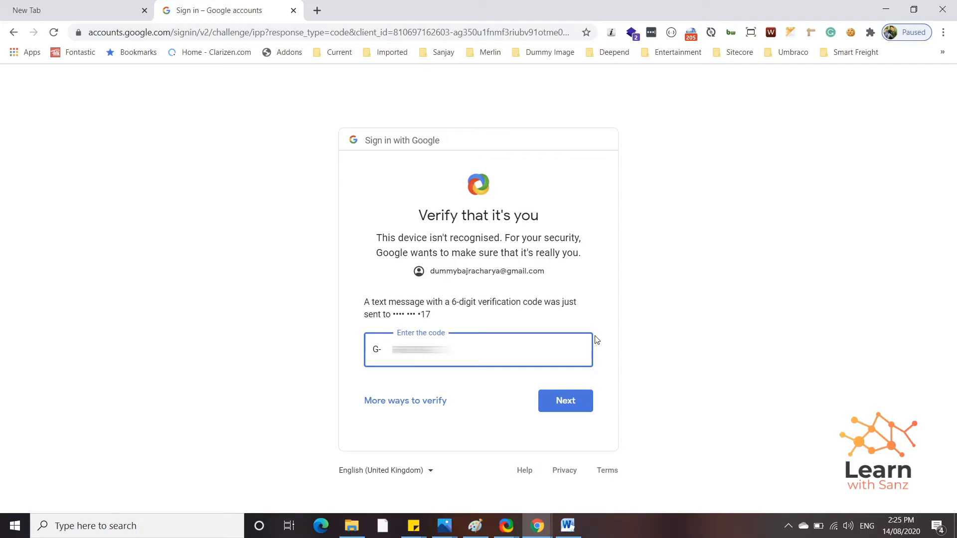
left_click(562, 406)
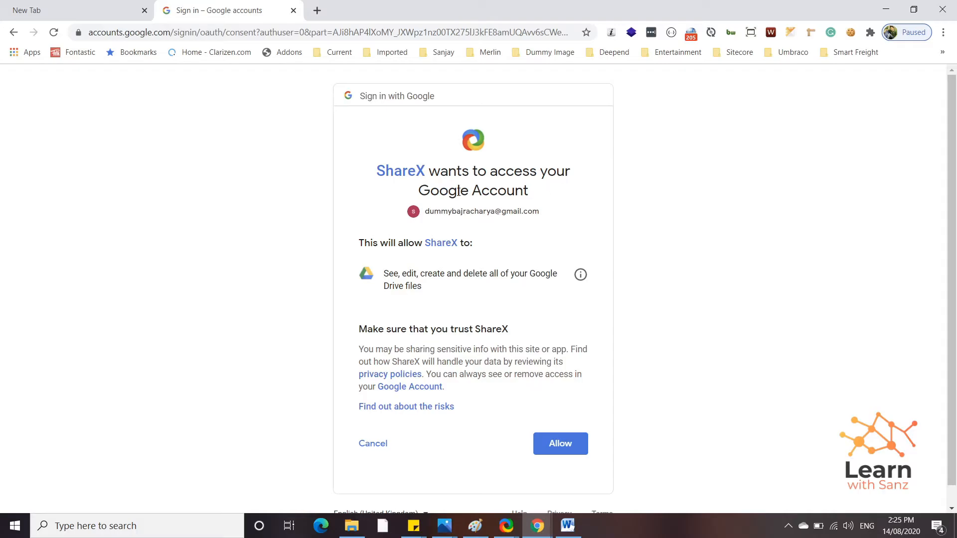
left_click(568, 445)
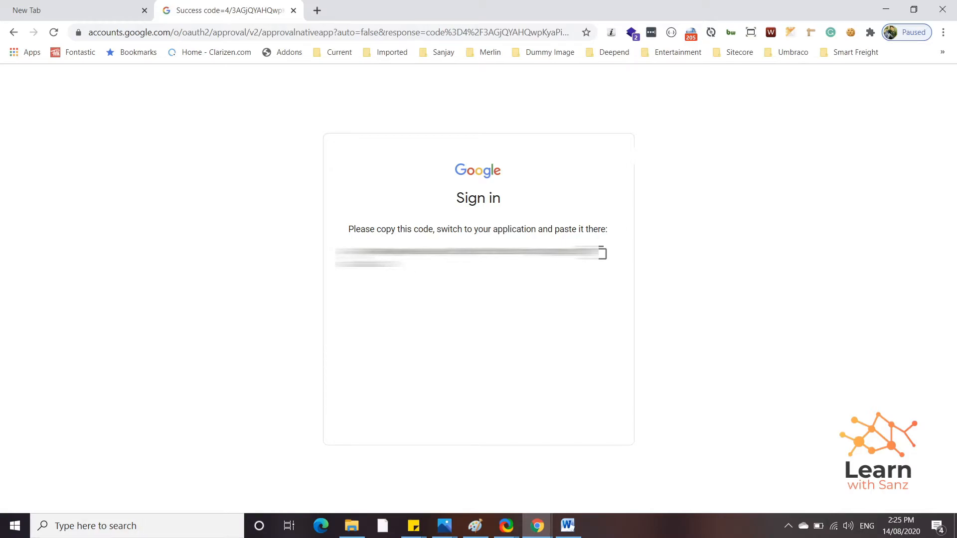
Step: Copy the authorization code and paste it into ShareX's Verification code field
left_click(601, 255)
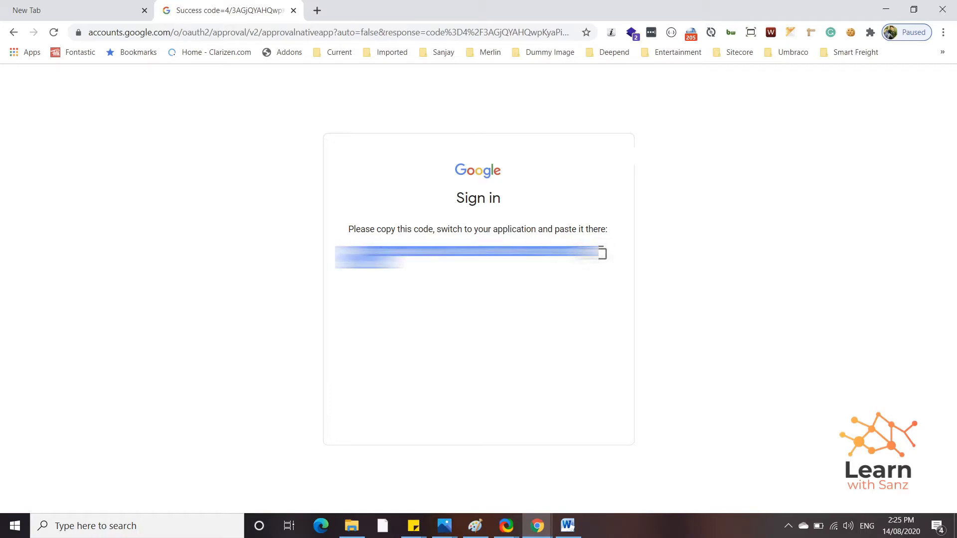
left_click(508, 528)
left_click(560, 486)
left_click(401, 157)
right_click(401, 157)
left_click(436, 202)
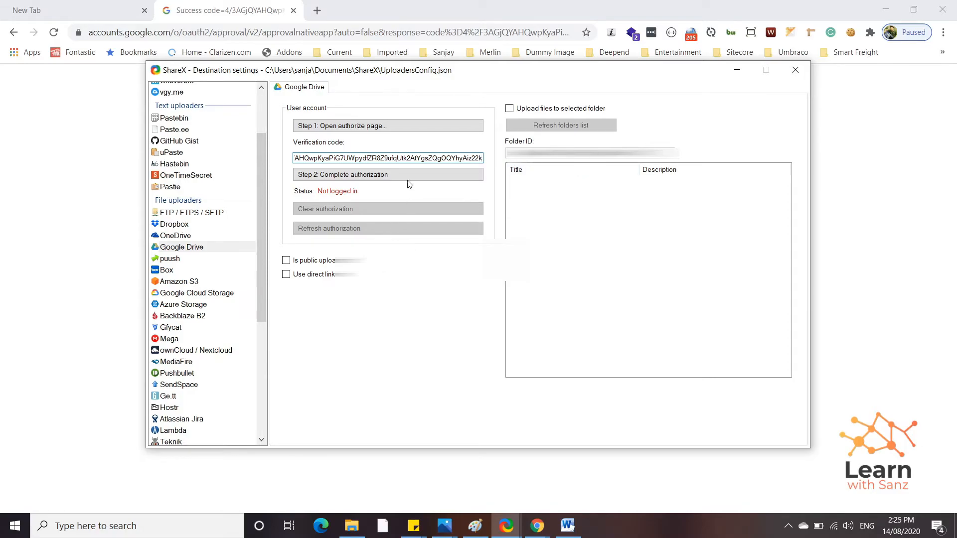
Step: Complete the Google Drive authorization and refresh the folder list to show College and Screenshot
left_click(365, 176)
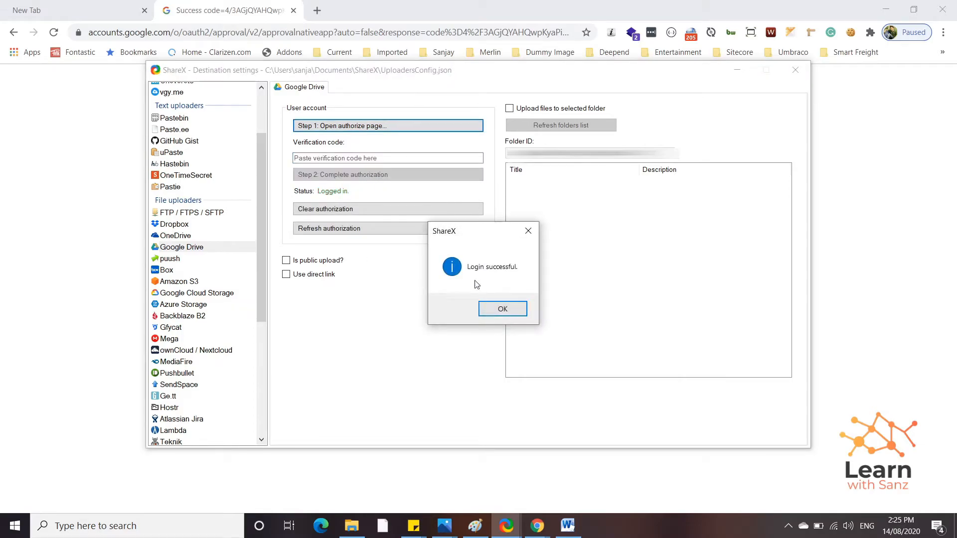
left_click(507, 313)
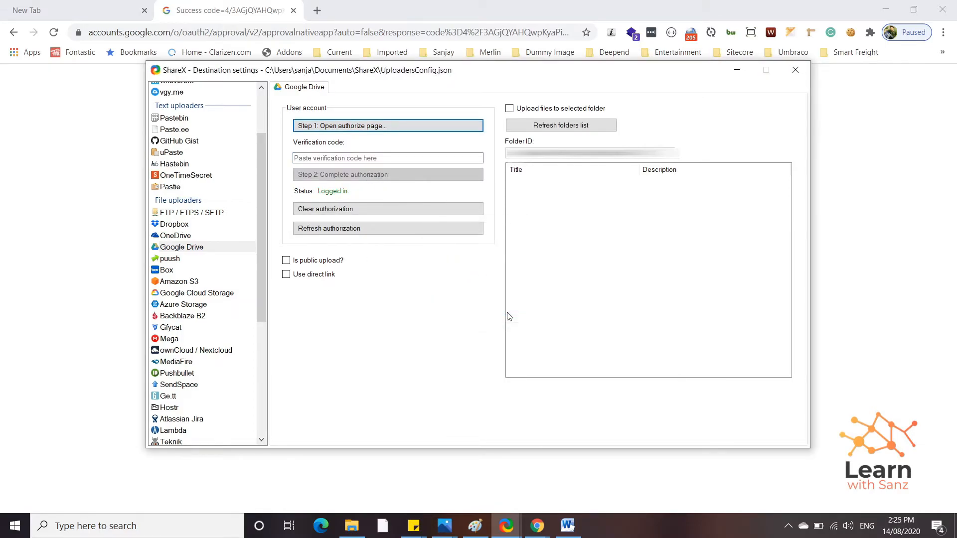
left_click(581, 131)
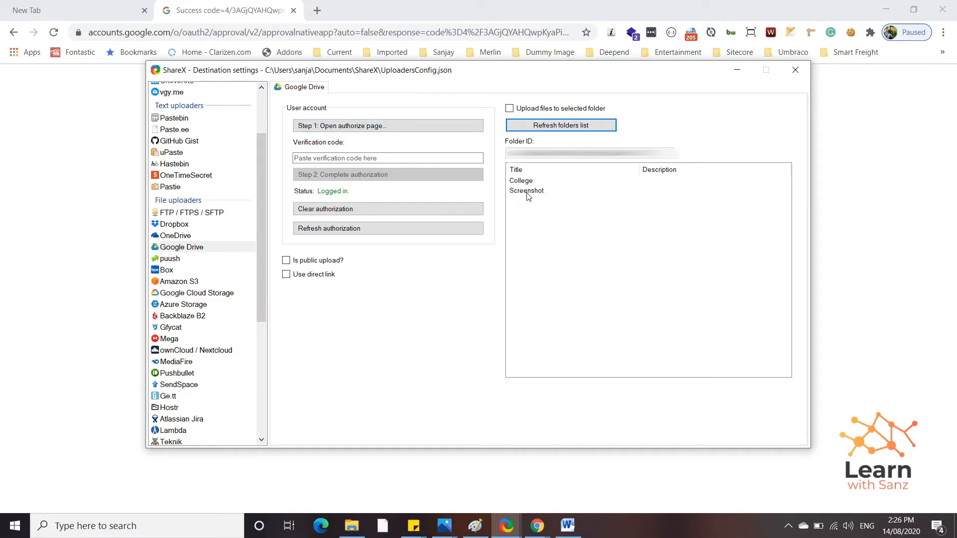
Step: Open Google Drive in a new tab of the regular browser window, then close that tab
left_click(322, 11)
left_click(317, 10)
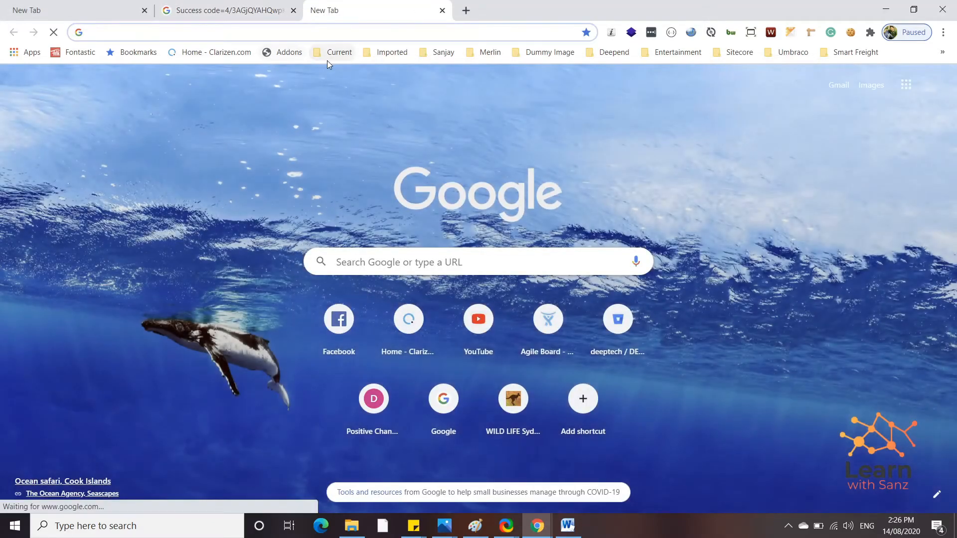
type("drive.google.com")
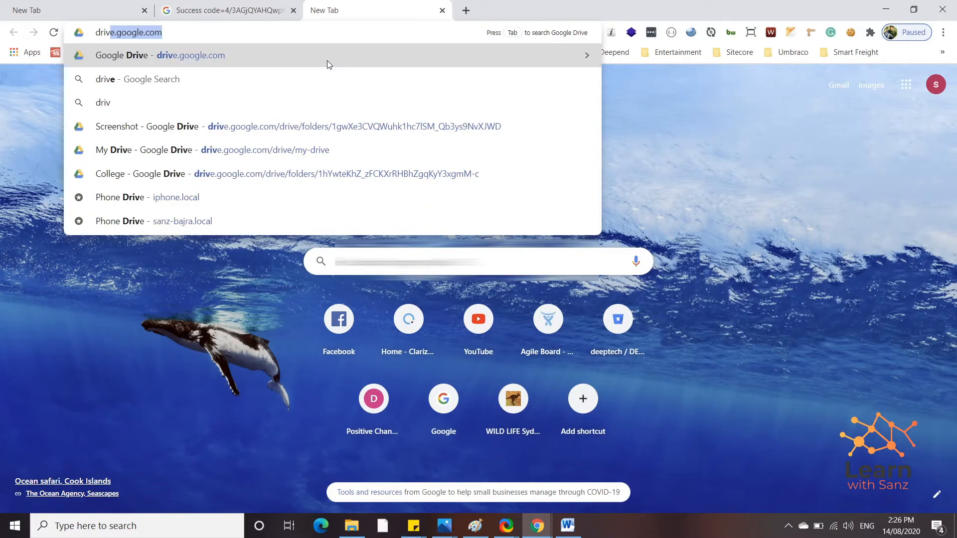
key("Return")
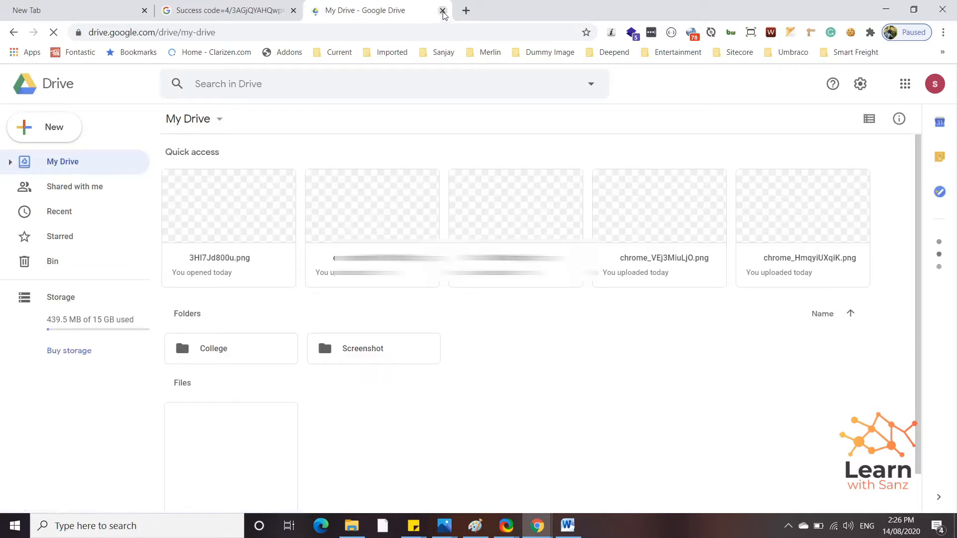
left_click(442, 10)
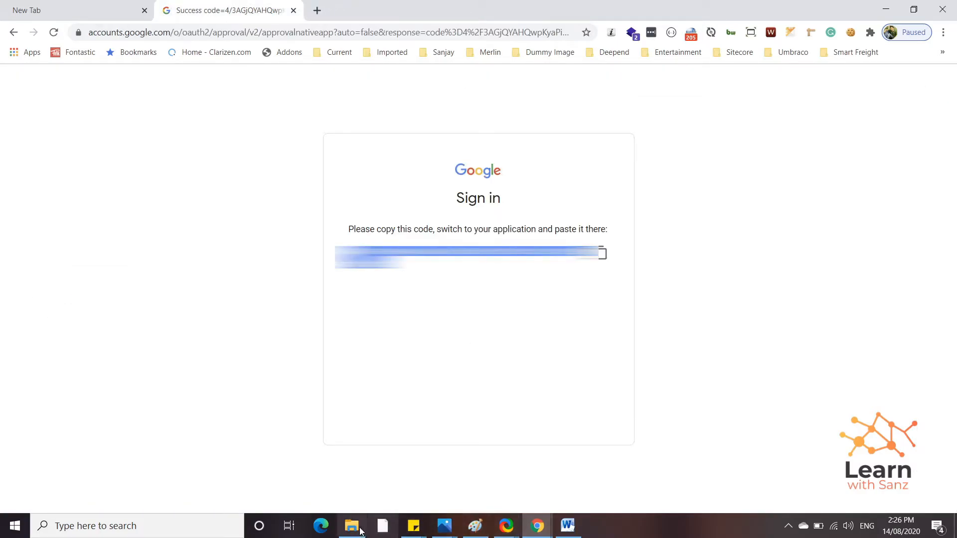
Step: Load drive.google.com in a new tab of the incognito Chrome window
left_click(542, 521)
left_click(573, 474)
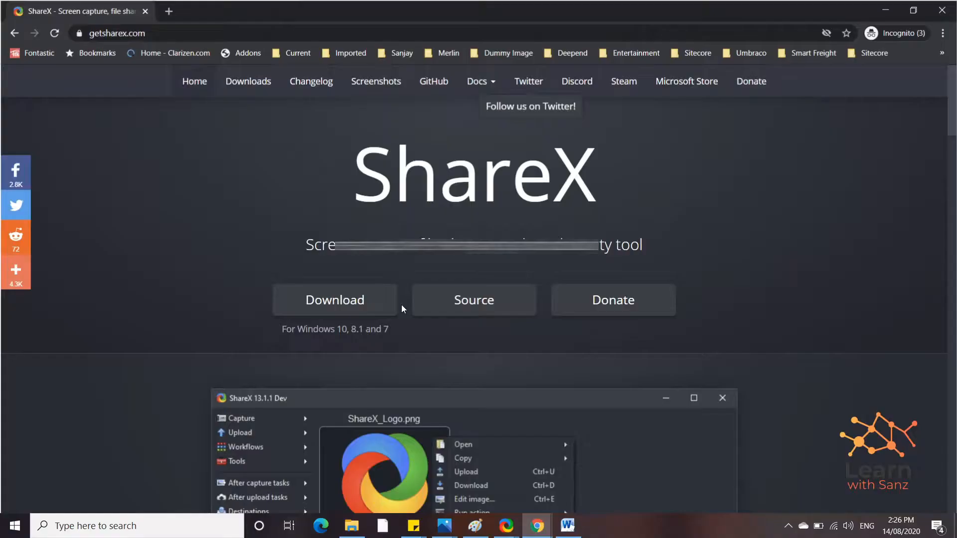
left_click(175, 11)
type("drive.goo")
key("Return")
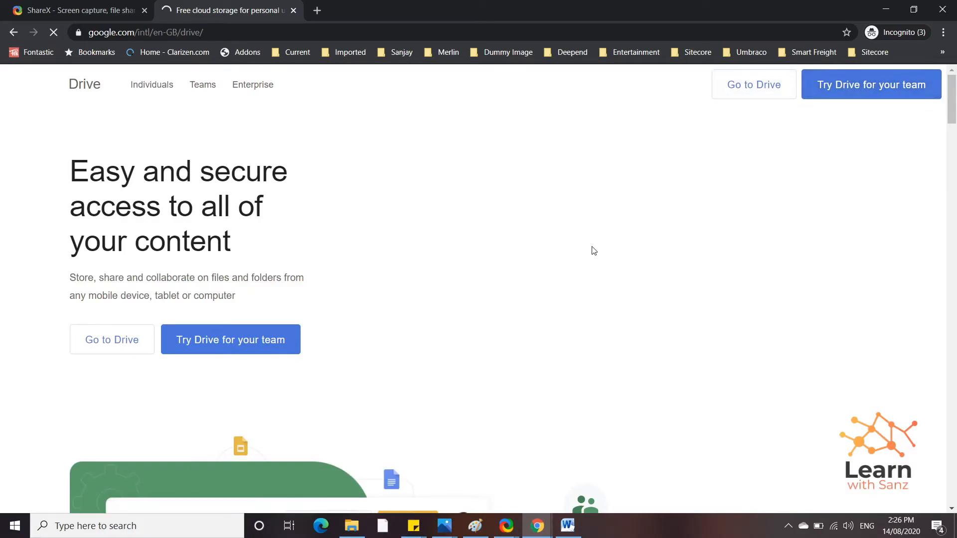
Step: Go to Drive from the landing page and sign in with the account email and password
left_click(140, 340)
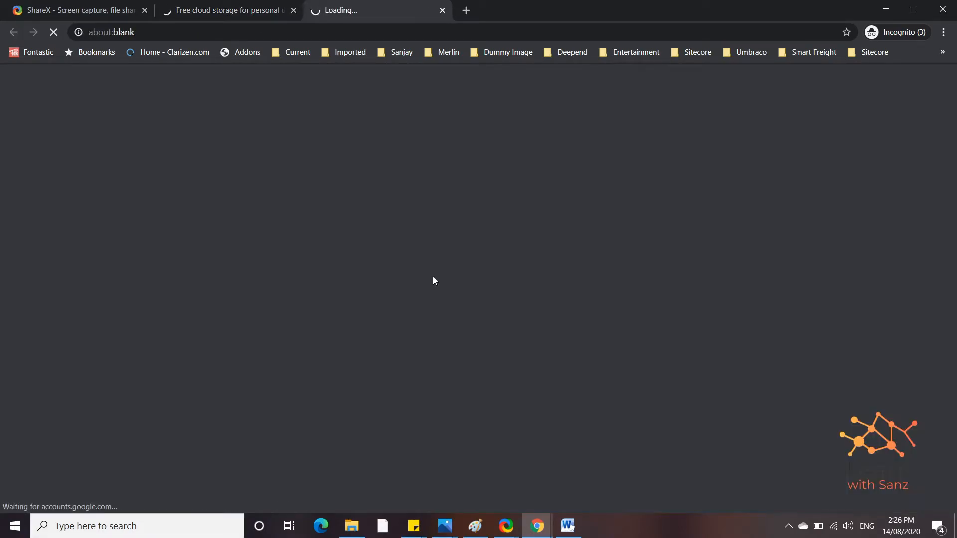
left_click(294, 15)
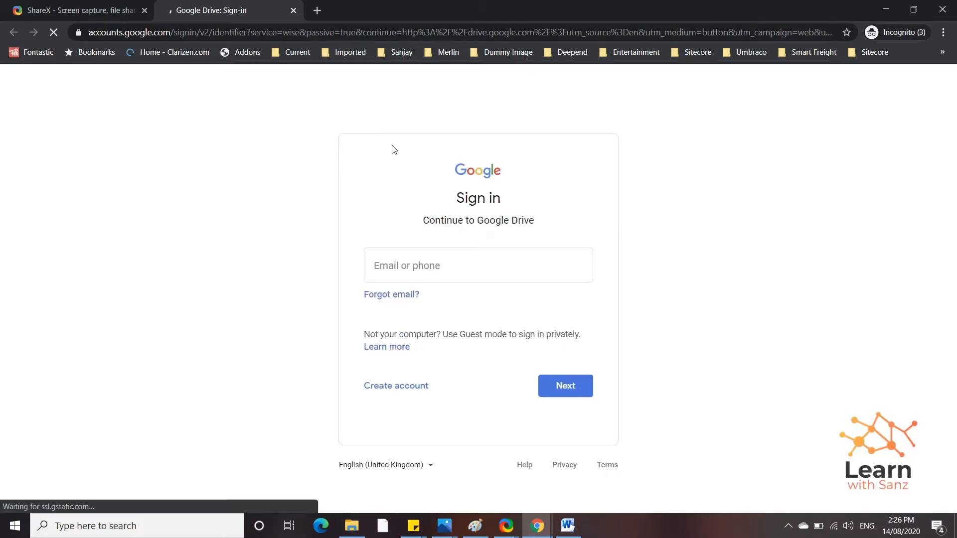
left_click(408, 269)
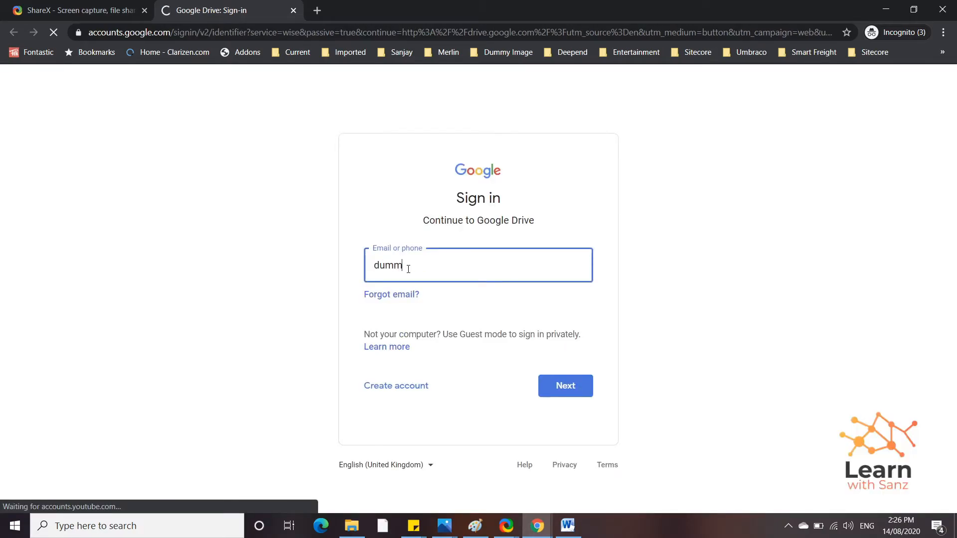
key("Return")
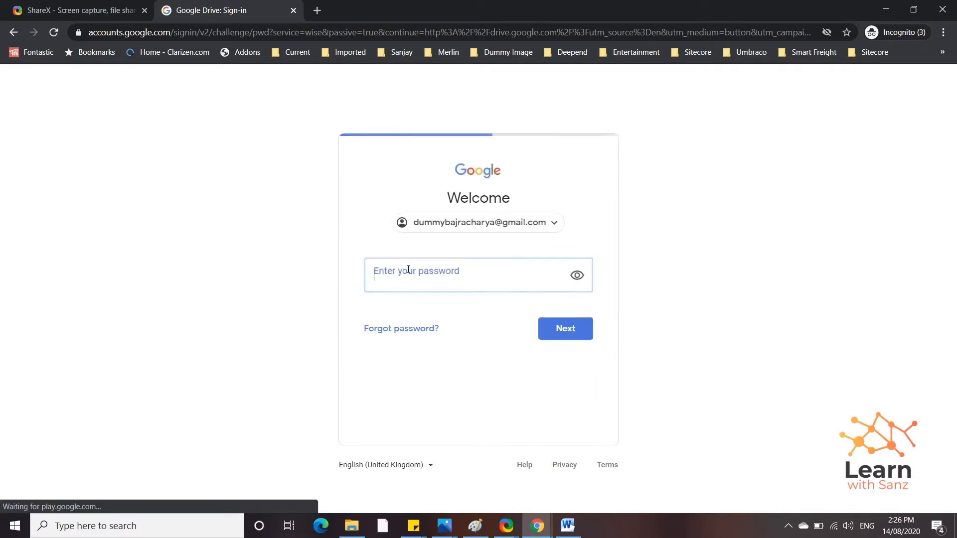
type("••••••")
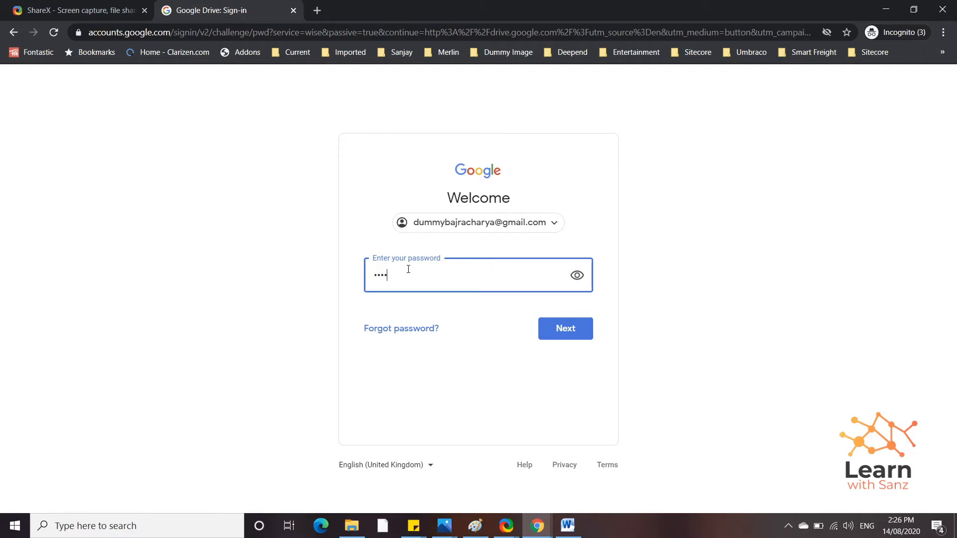
type("•••••")
left_click(556, 330)
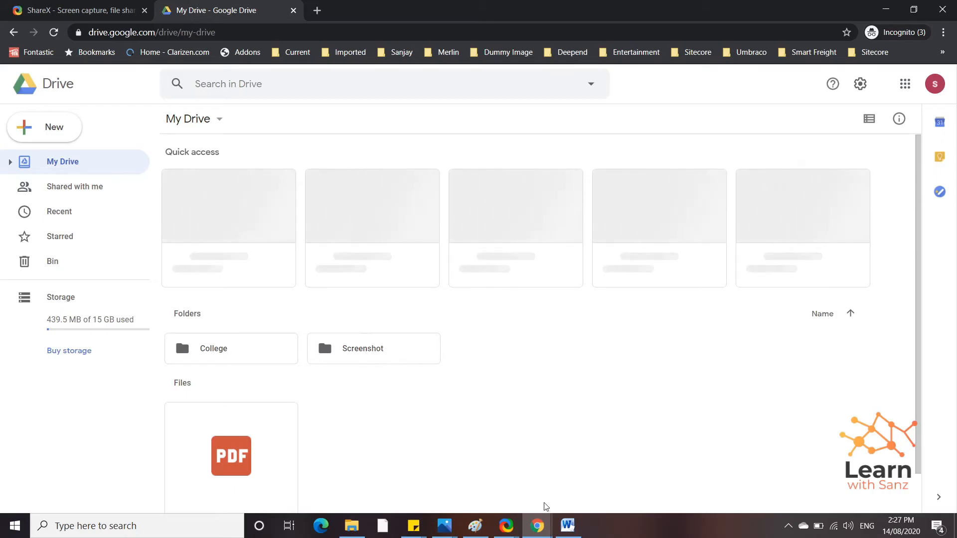
Step: Minimize the ShareX destination settings window to reveal Google Drive
mouse_move(510, 533)
left_click(567, 476)
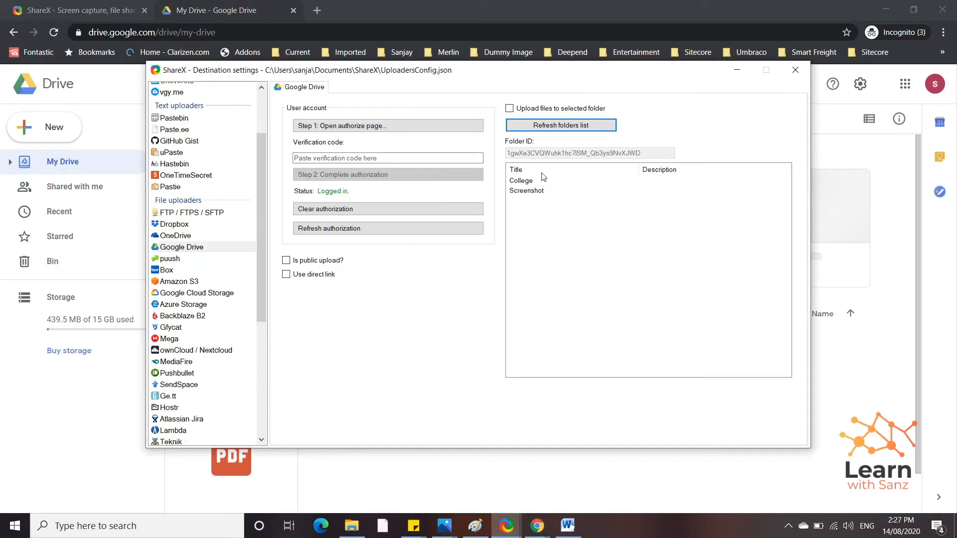
left_click(737, 70)
Step: Create a new folder named 'Useful Images' in My Drive
left_click(47, 131)
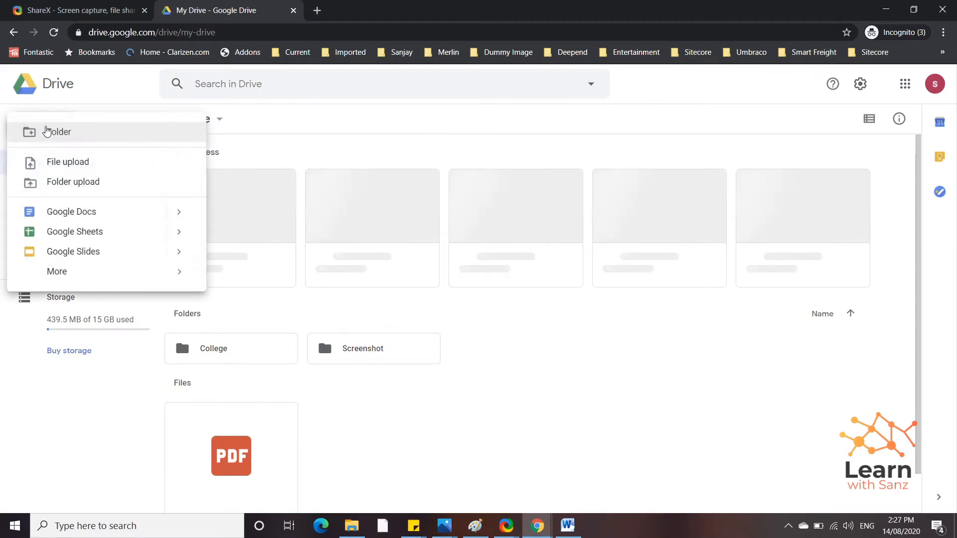
left_click(74, 138)
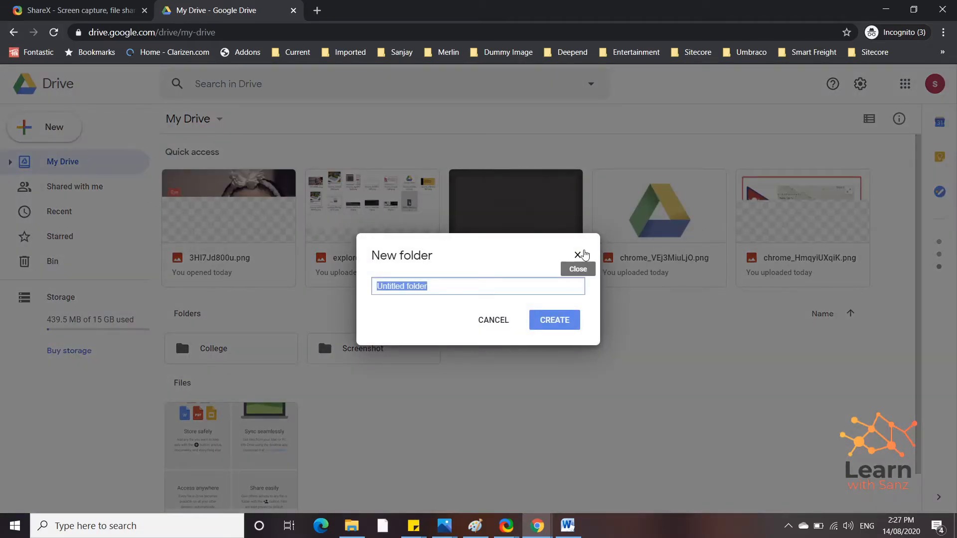
type("IMage S")
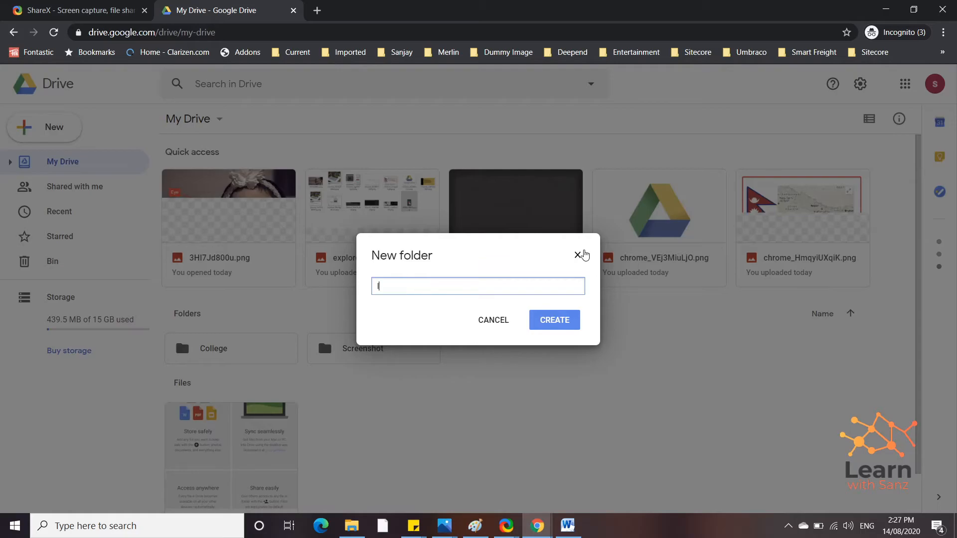
key("BackSpace")
key("BackSpace")
key("BackSpace")
key("BackSpace")
key("BackSpace")
key("BackSpace")
key("BackSpace")
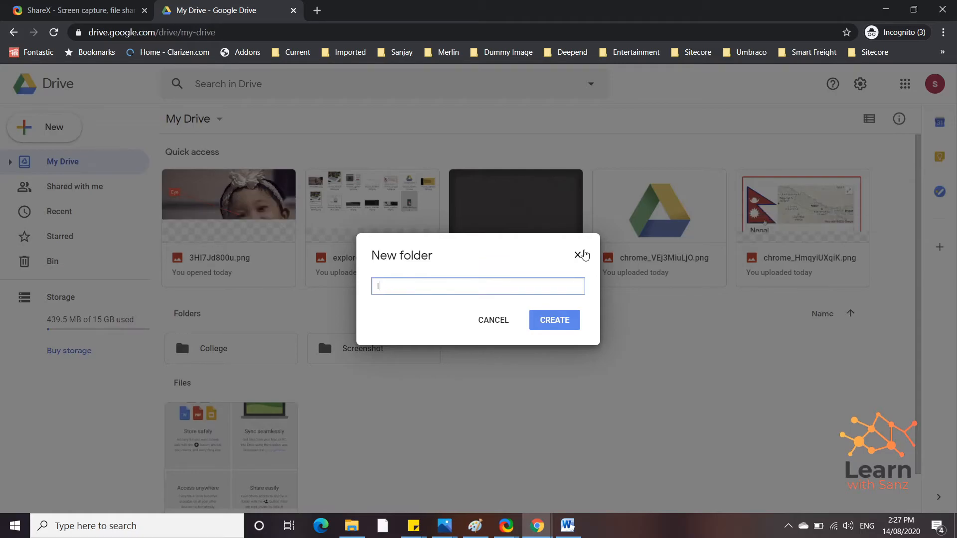
type("Userul Images")
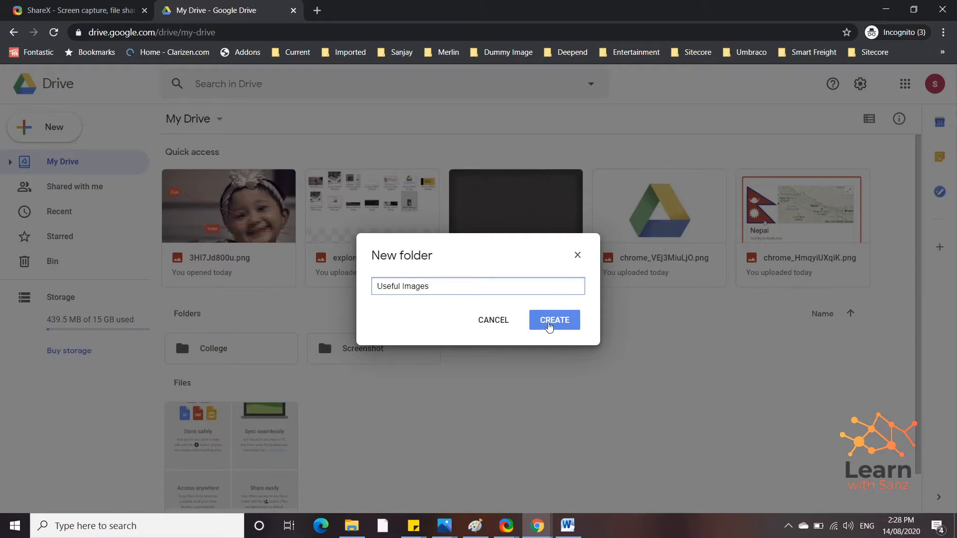
left_click(551, 322)
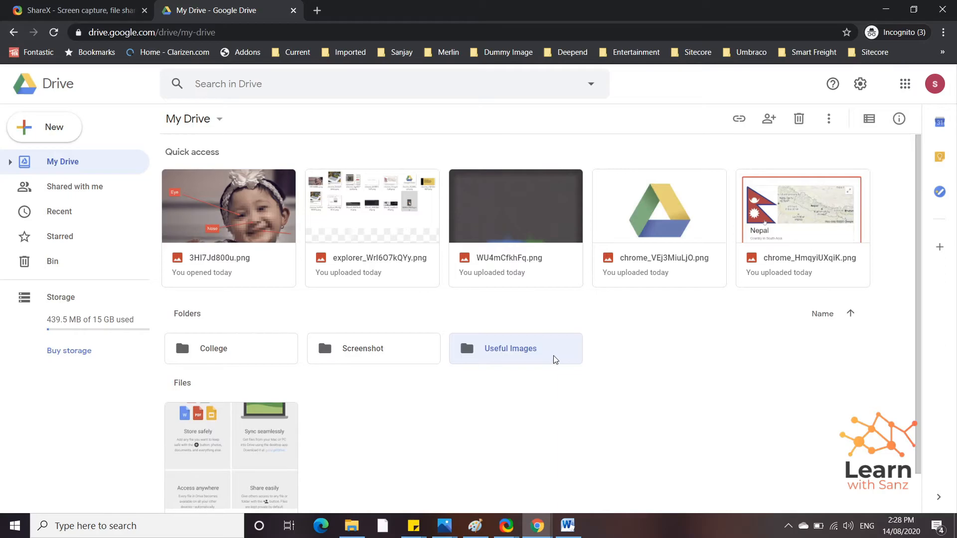
Step: In ShareX's destination settings, refresh the Drive folders list and select Useful Images
left_click(505, 528)
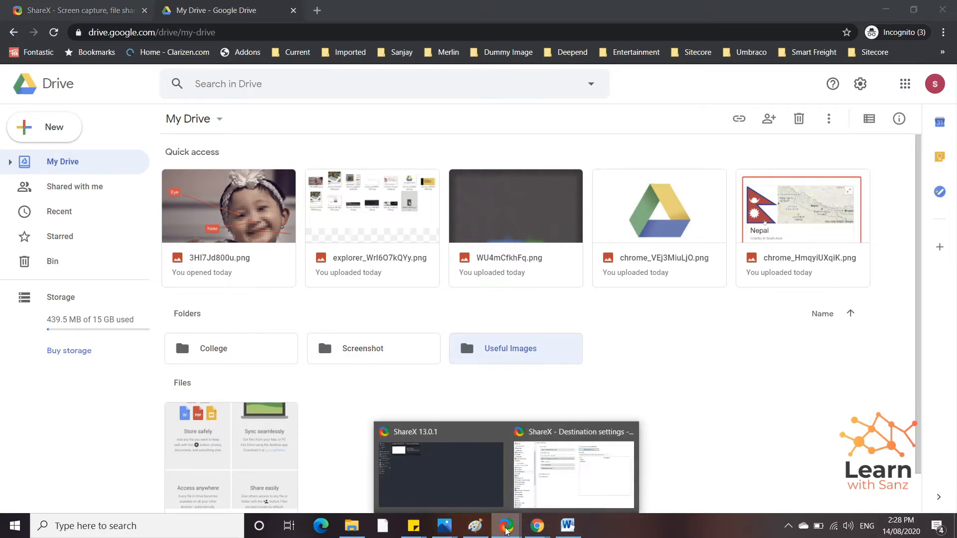
left_click(547, 487)
left_click(564, 126)
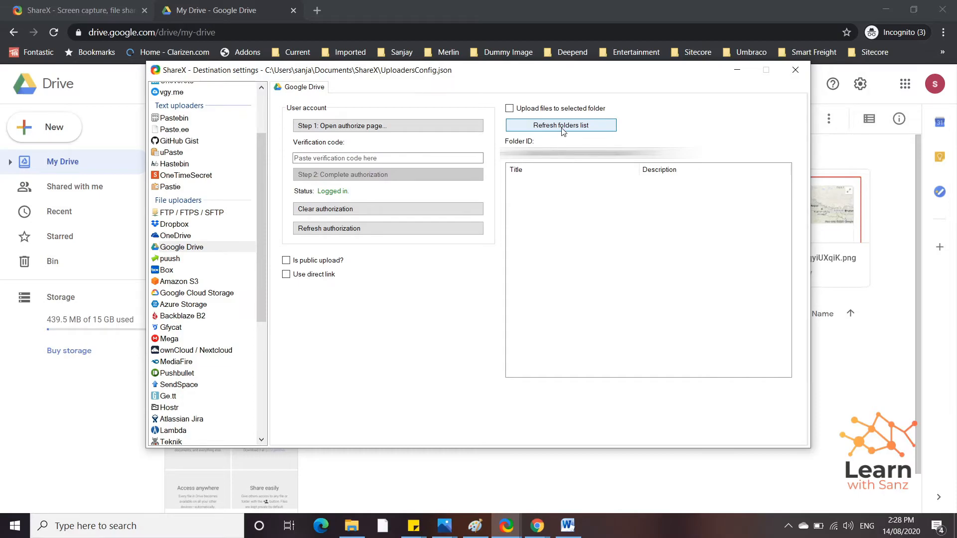
left_click(651, 178)
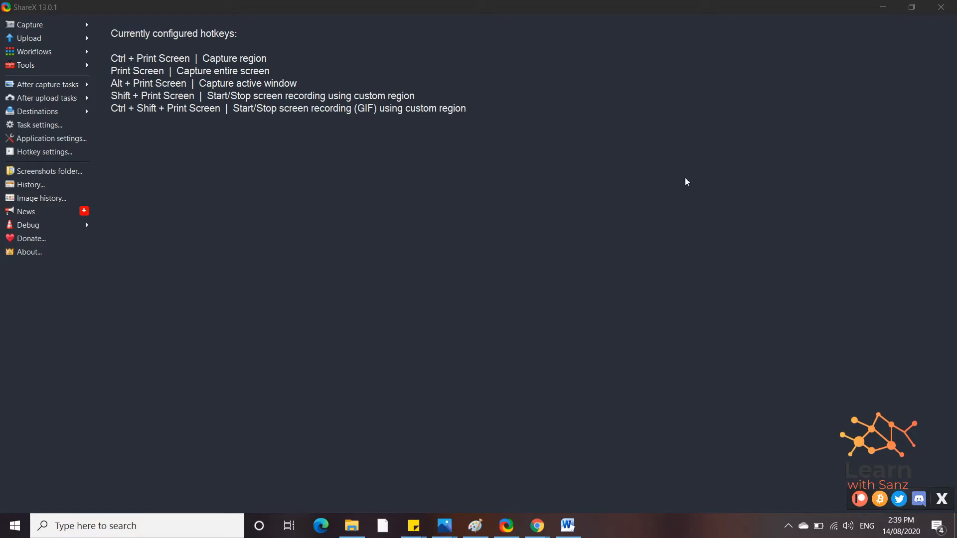
Step: Check in the ShareX tray menu that Google Drive is the image and file uploader
left_click(789, 528)
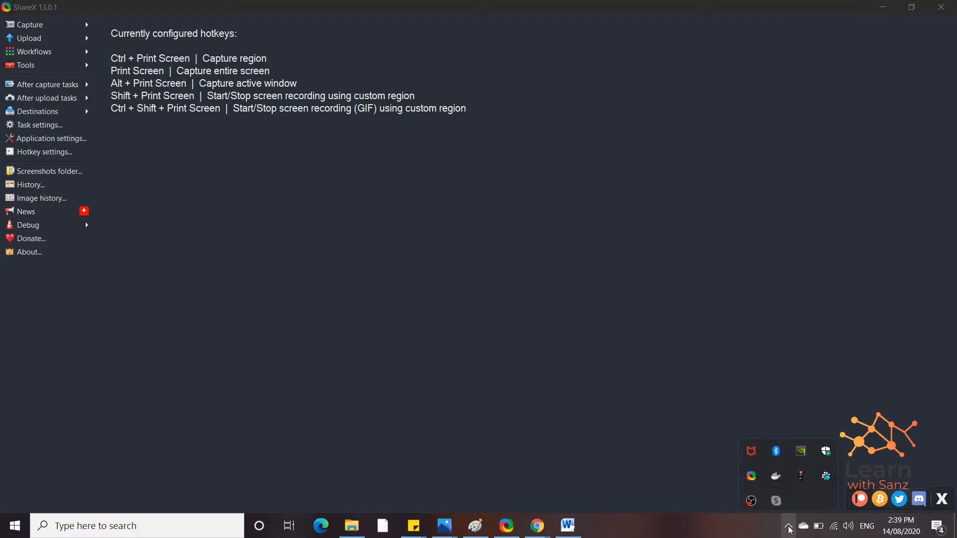
right_click(752, 478)
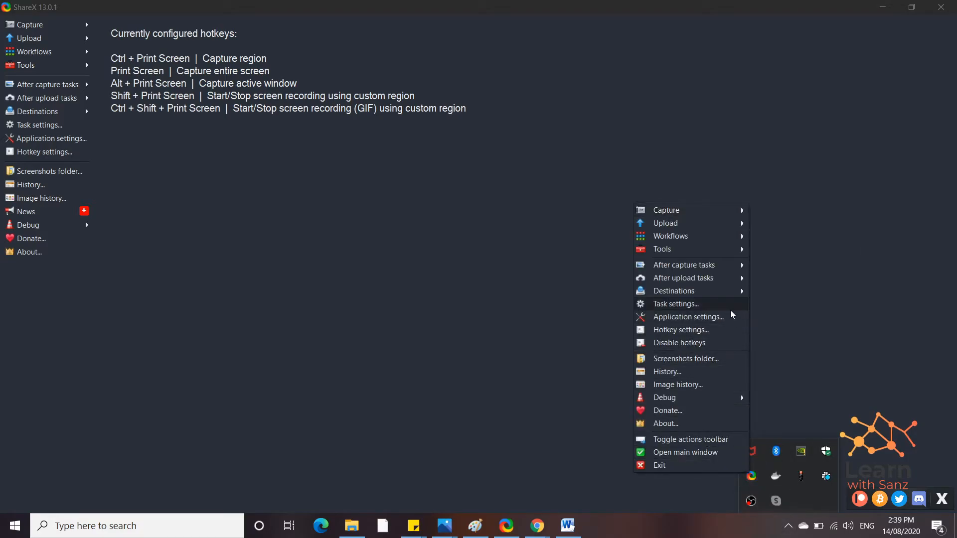
mouse_move(737, 295)
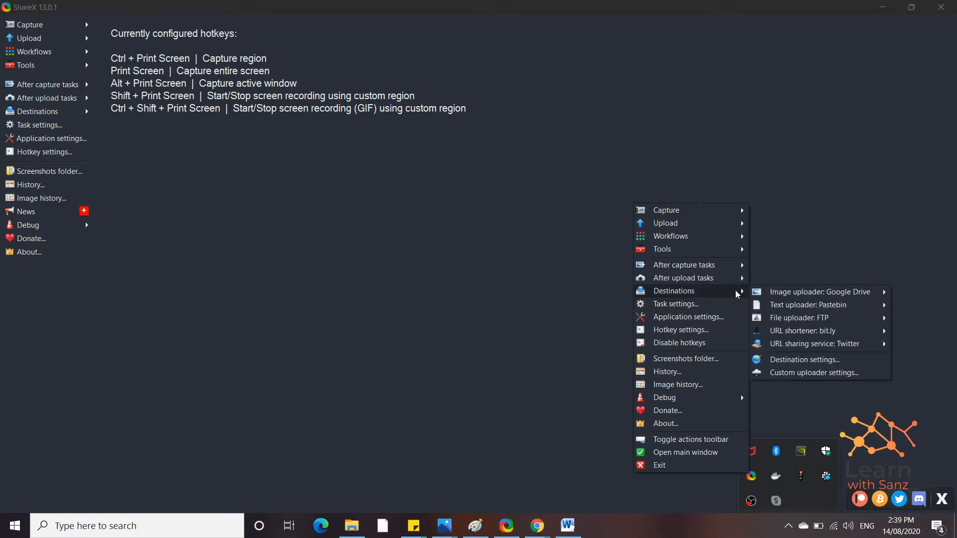
mouse_move(831, 295)
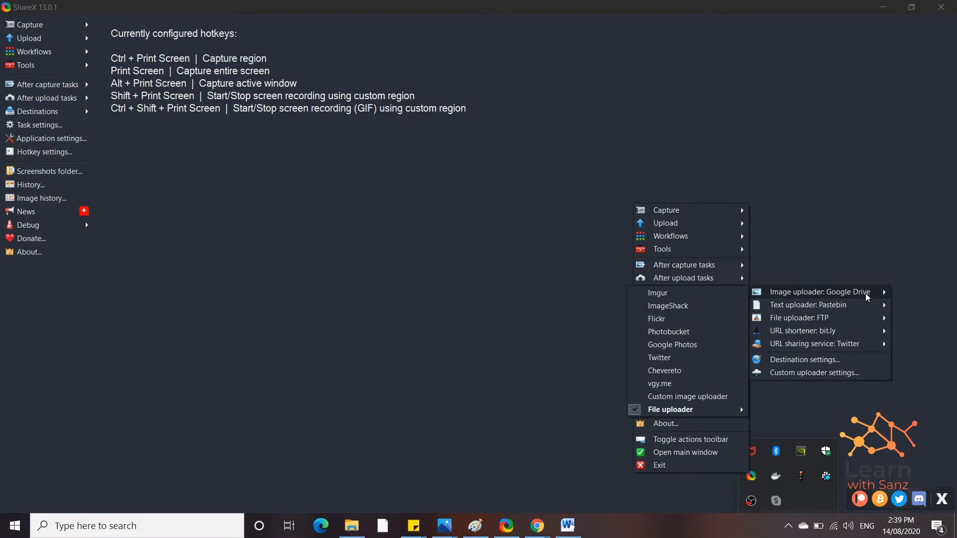
mouse_move(720, 414)
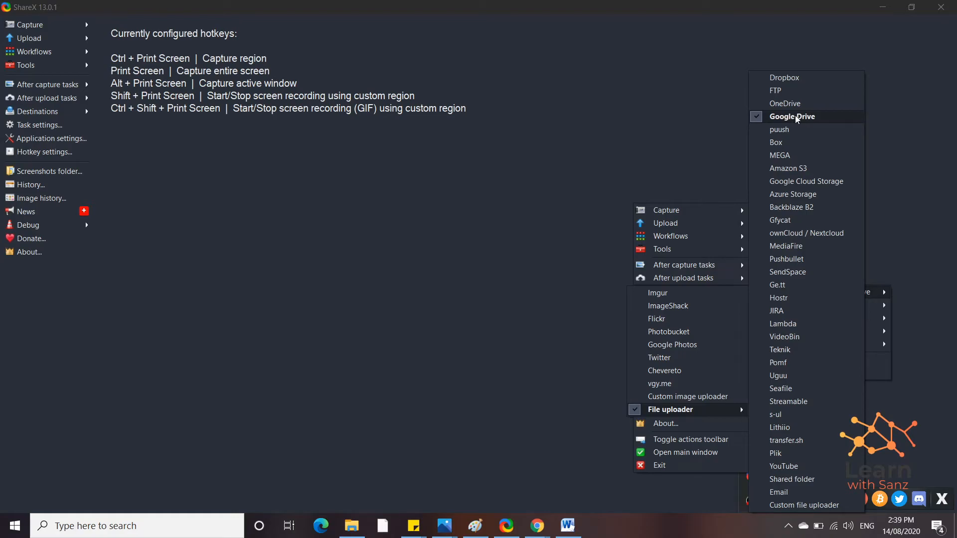
left_click(433, 296)
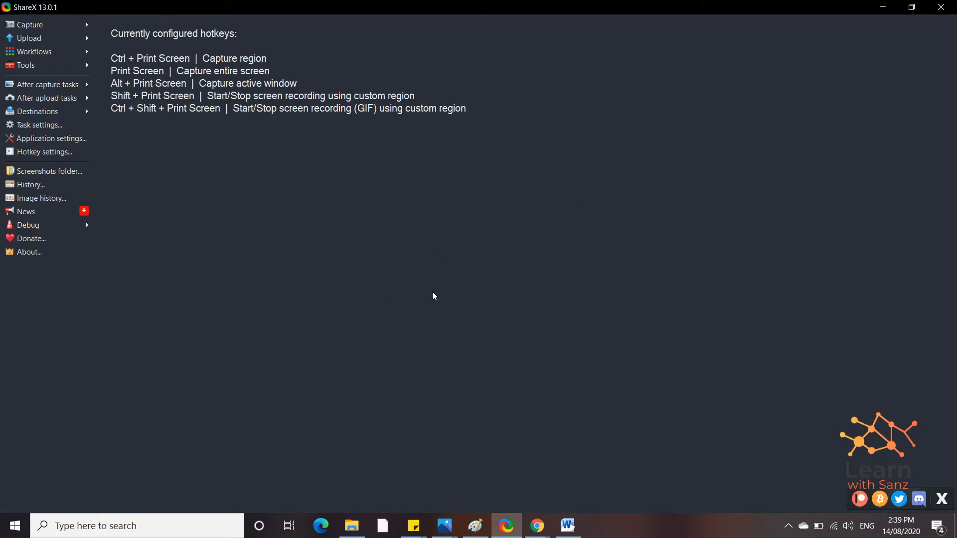
Step: Open ShareX's Destination settings from the tray icon menu
left_click(788, 526)
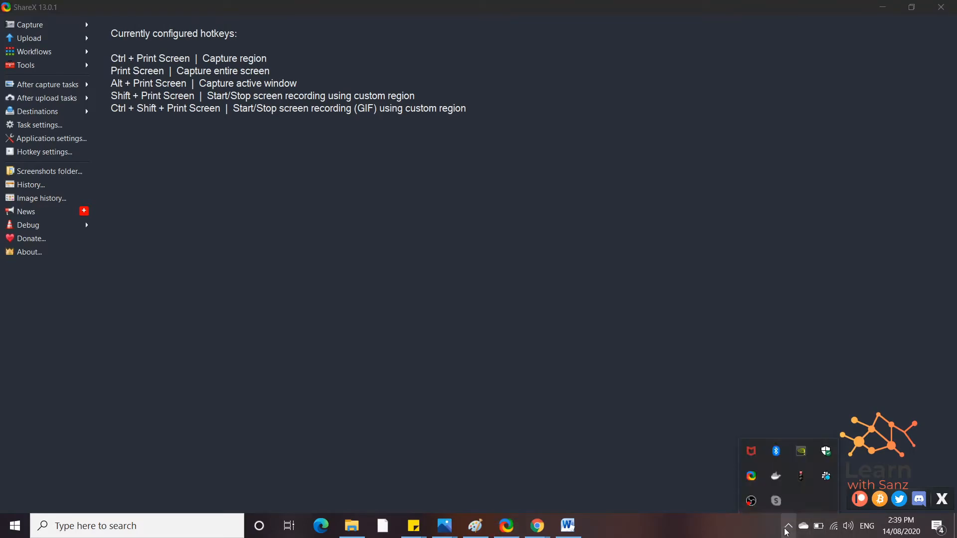
right_click(751, 476)
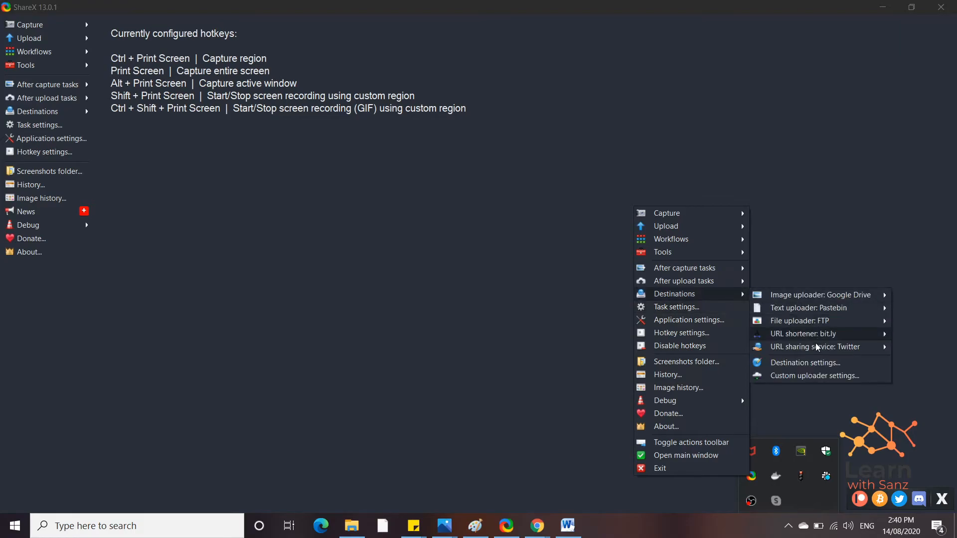
left_click(806, 364)
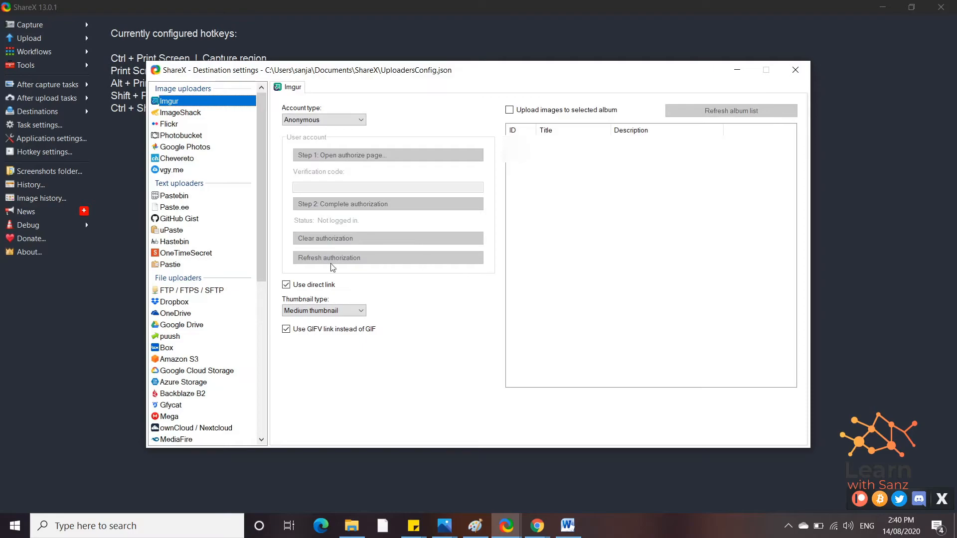
Step: Select Google Drive, enable Upload files to selected folder, refresh folders and pick Useful Images
left_click(178, 326)
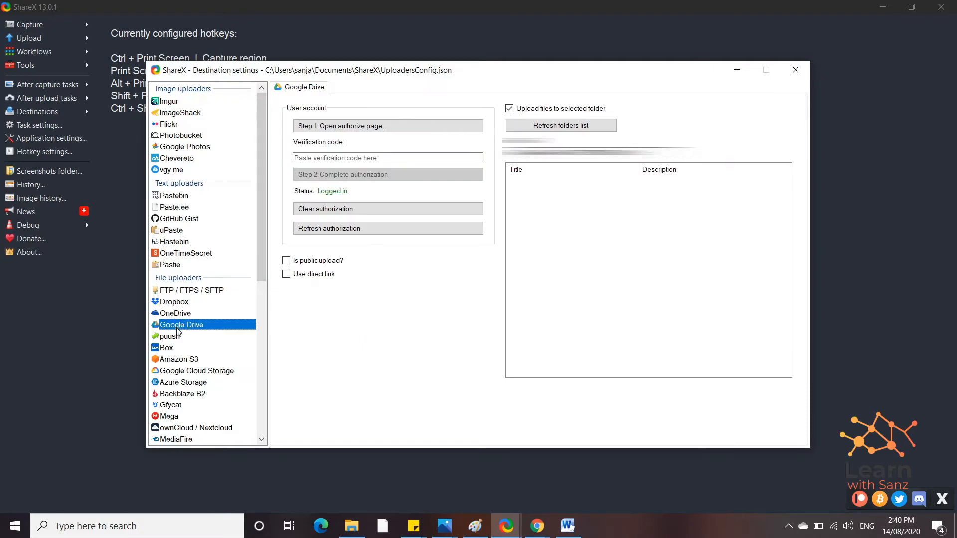
left_click(509, 109)
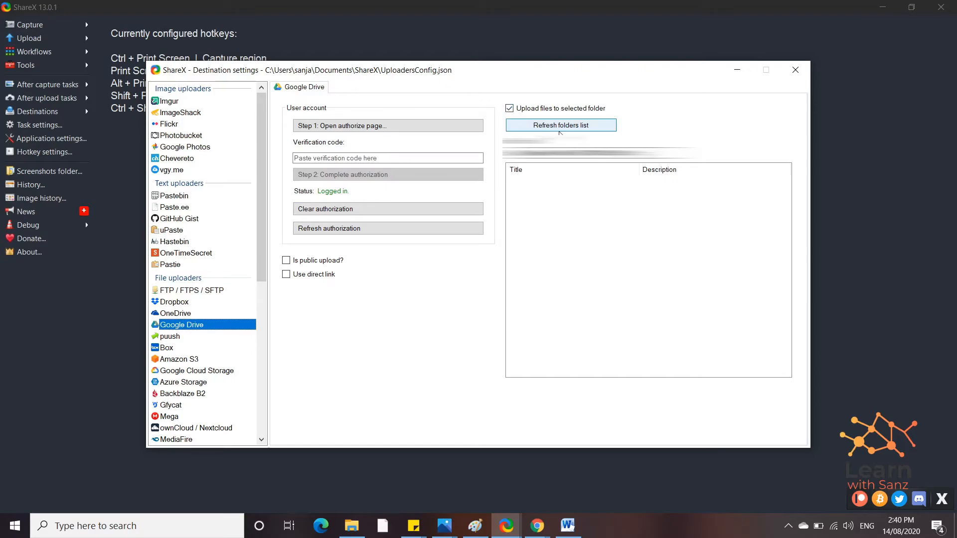
left_click(563, 128)
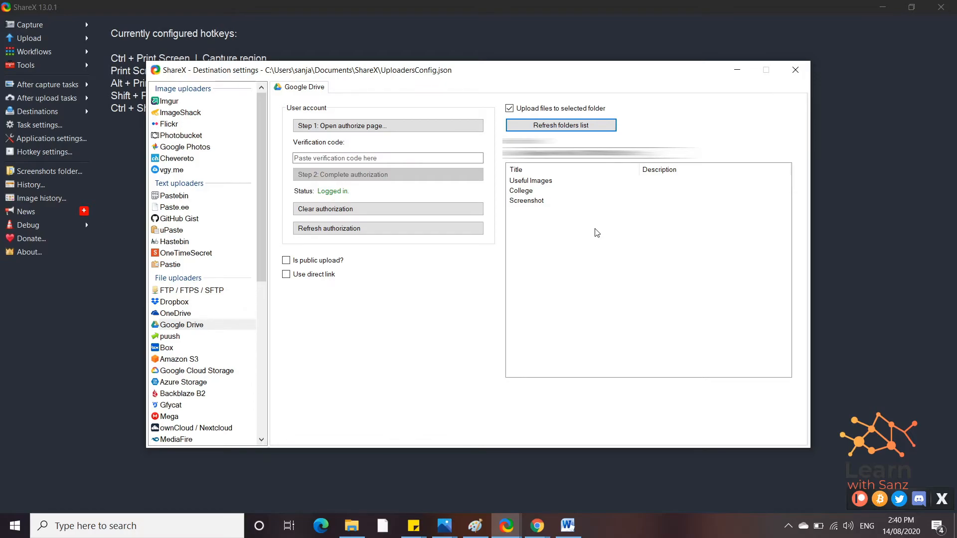
left_click(539, 183)
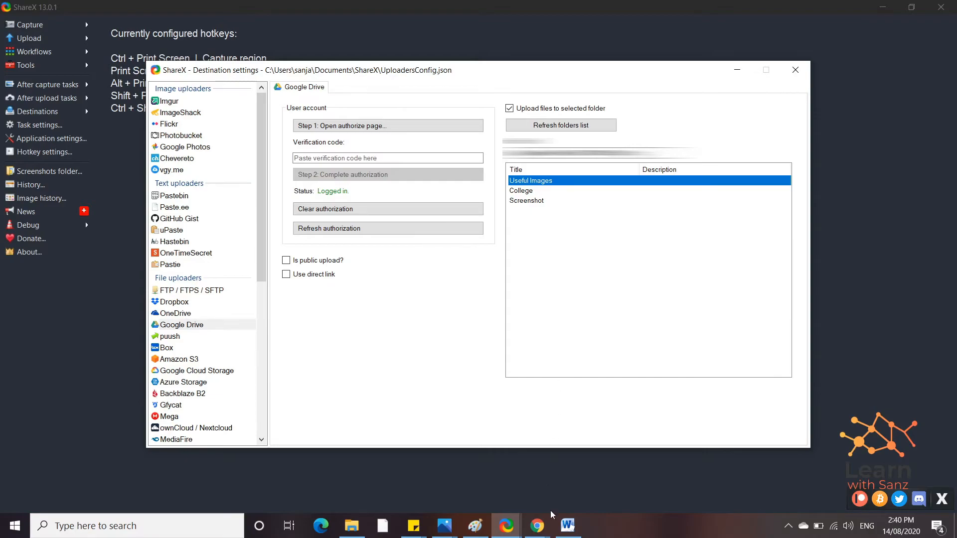
Step: Open a new incognito tab and region-capture its icon and heading with Ctrl+Print Screen
mouse_move(539, 526)
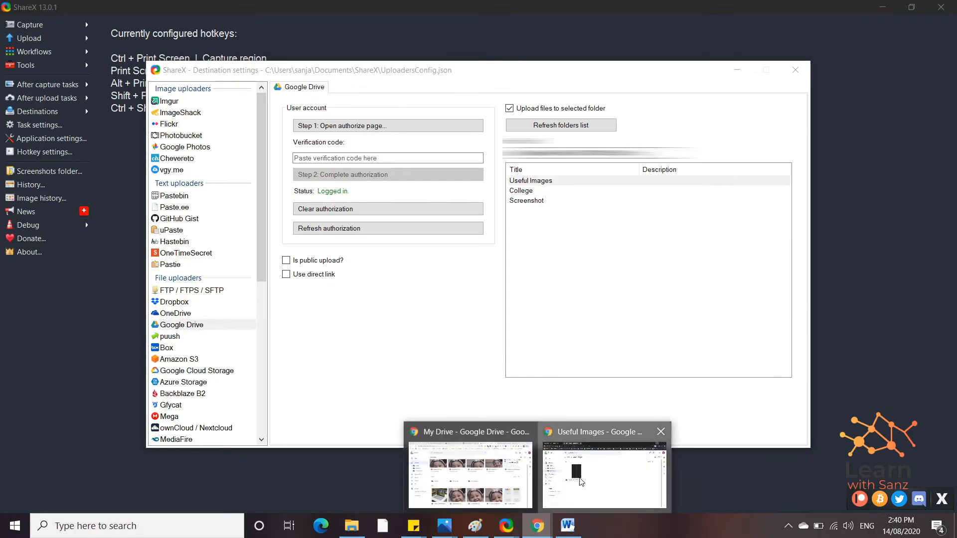
left_click(549, 469)
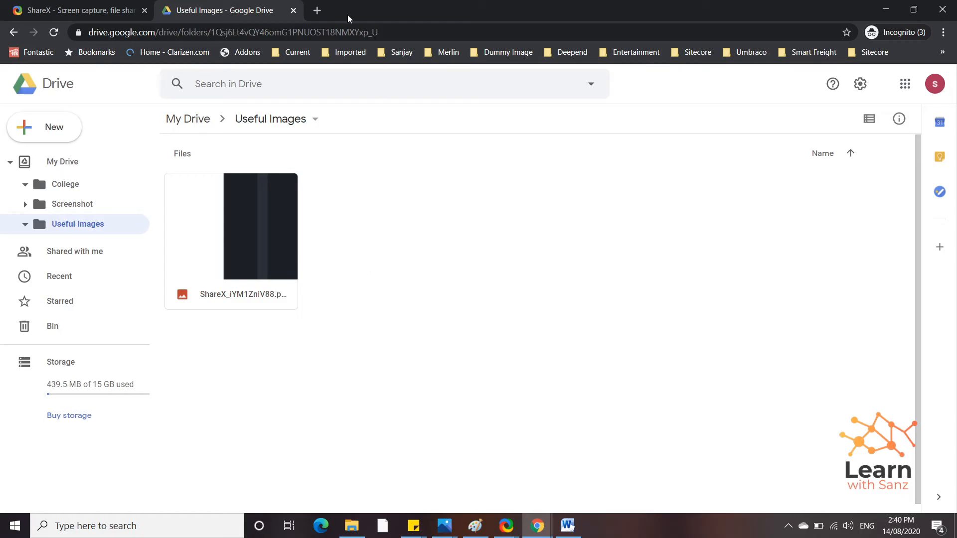
left_click(317, 11)
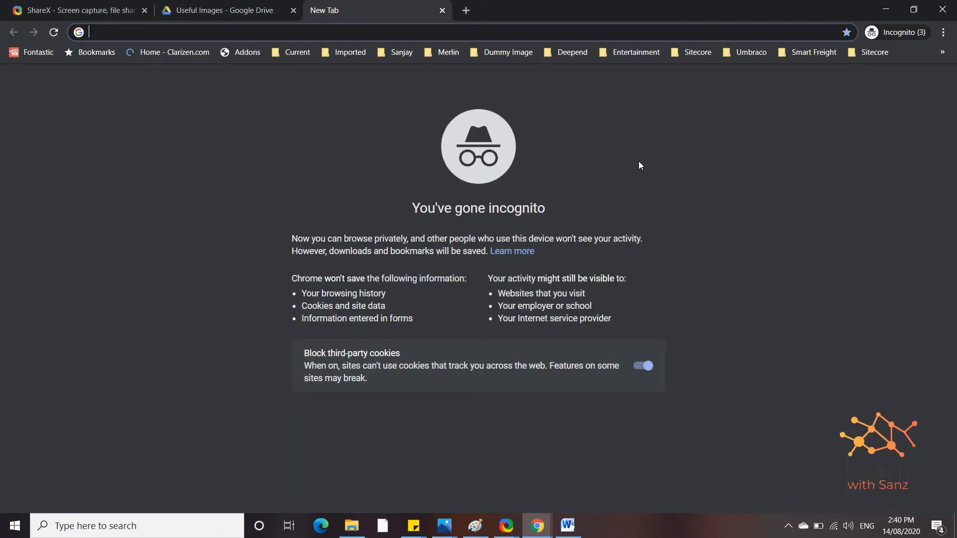
key("ctrl+Print")
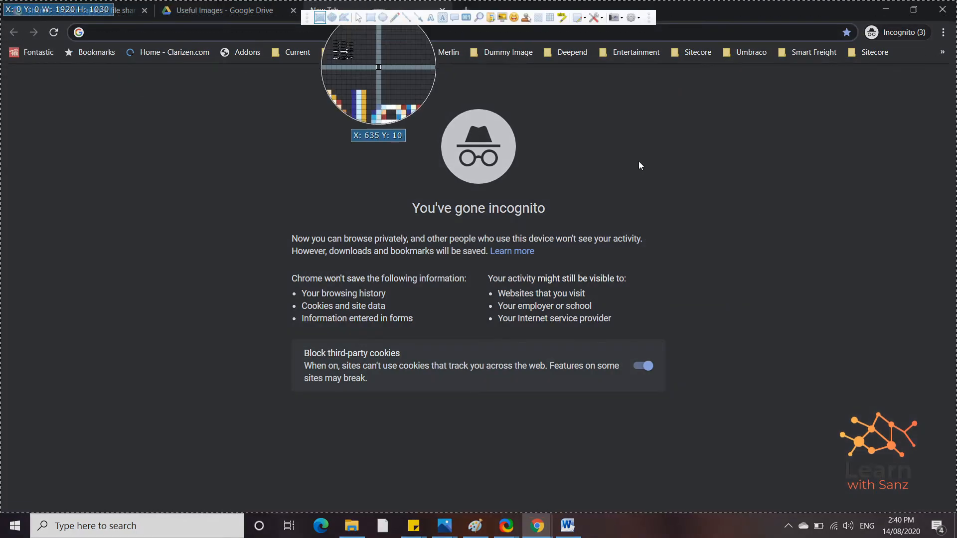
left_click_drag(398, 96, 566, 223)
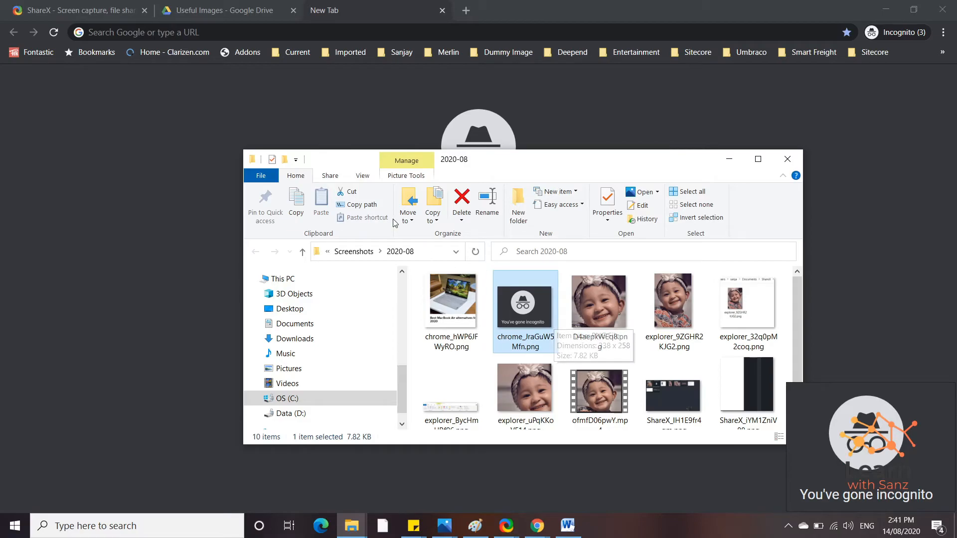
Step: Preview the uploaded capture in Useful Images, then region-capture the folder heading
left_click(215, 7)
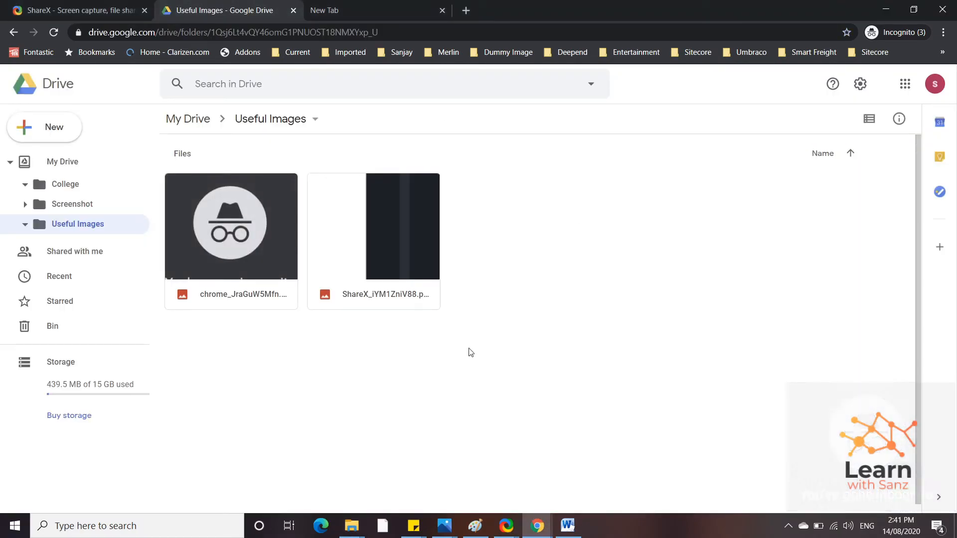
double_click(251, 225)
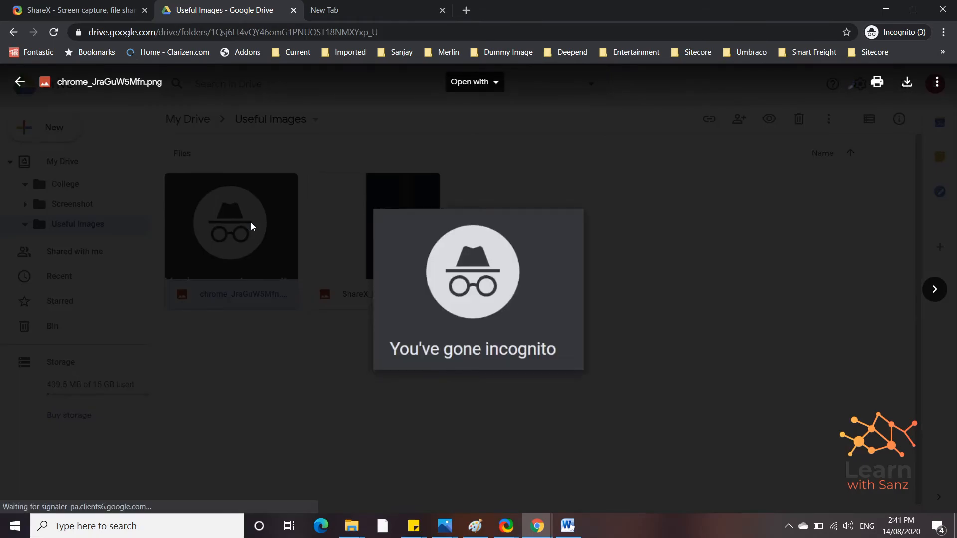
key("Escape")
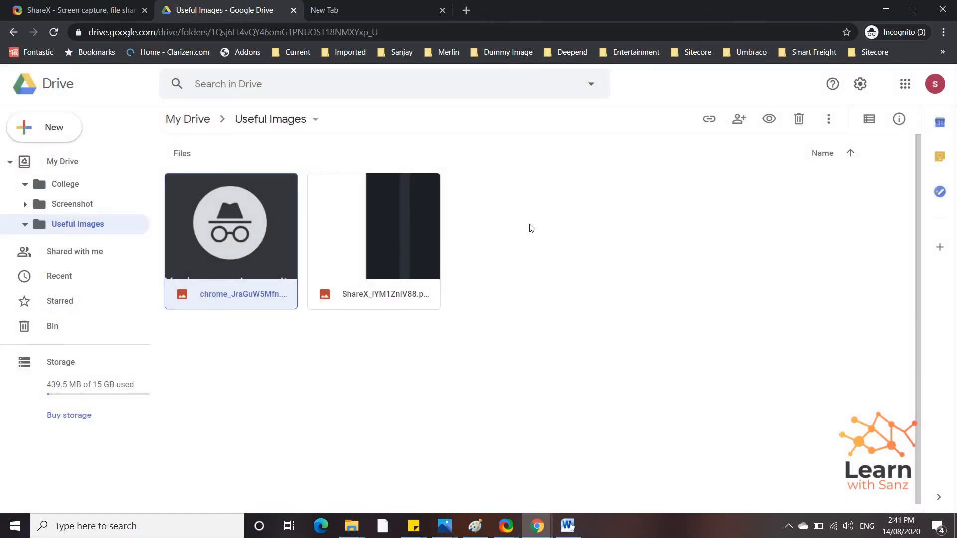
key("ctrl+Print")
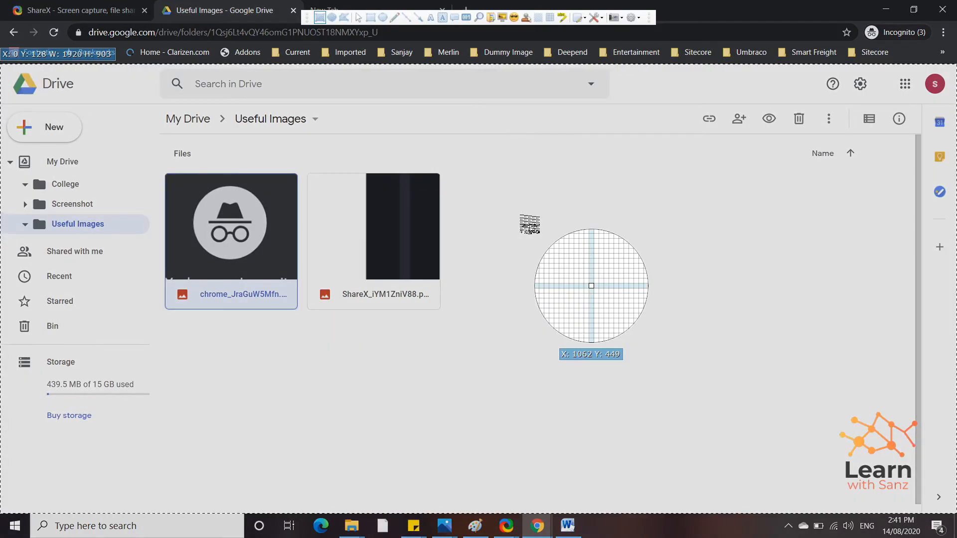
left_click_drag(231, 105, 348, 134)
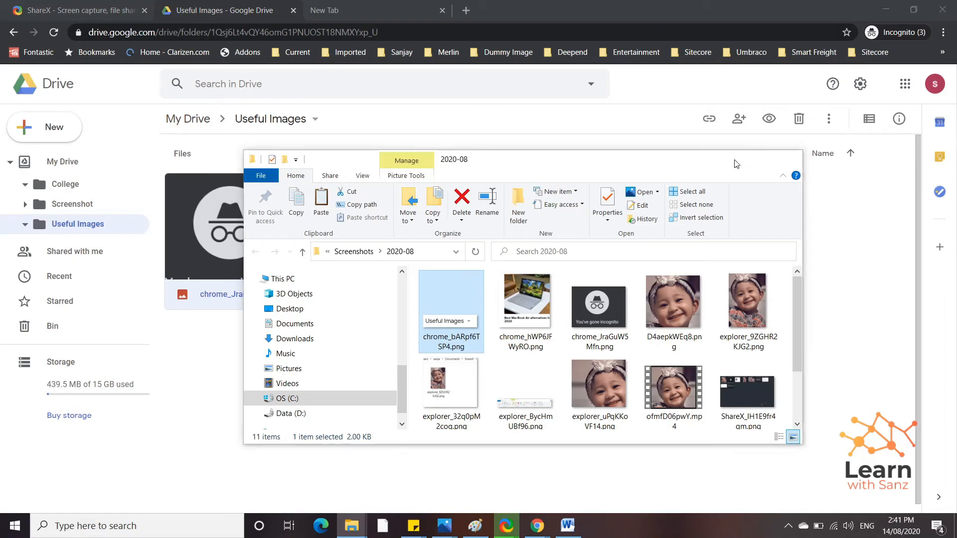
Step: Minimize the File Explorer window showing the local 2020-08 screenshots folder
left_click(728, 159)
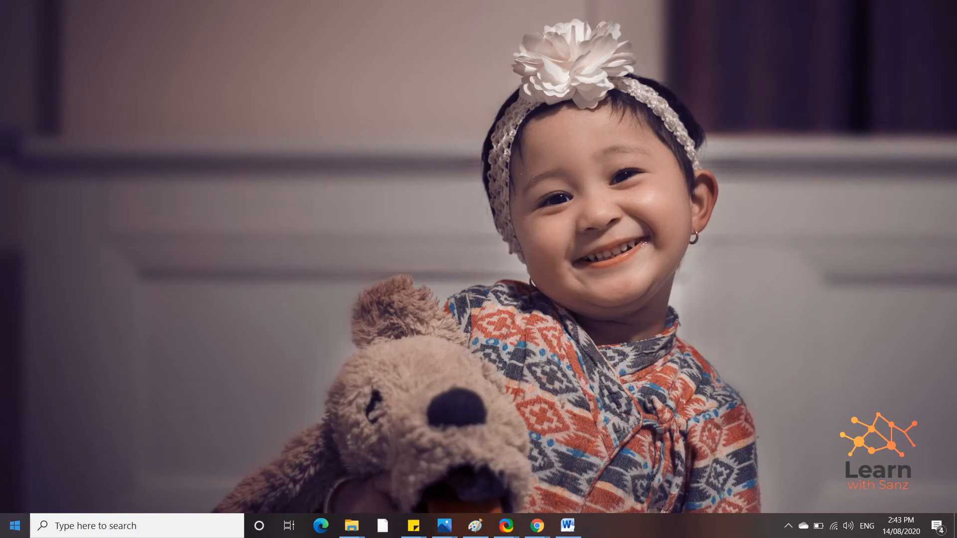
Step: Launch Firefox from the Start menu and dismiss the default-browser prompt
left_click(14, 526)
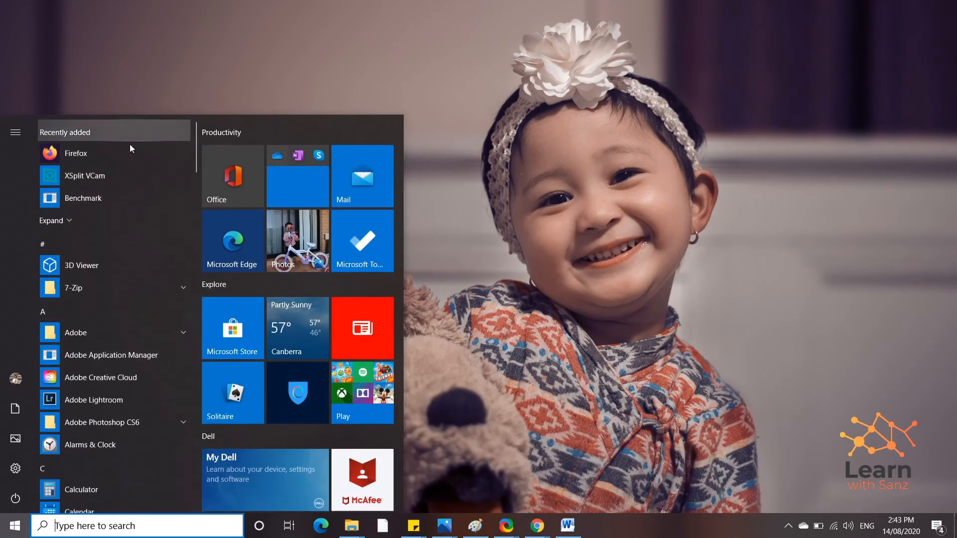
left_click(106, 155)
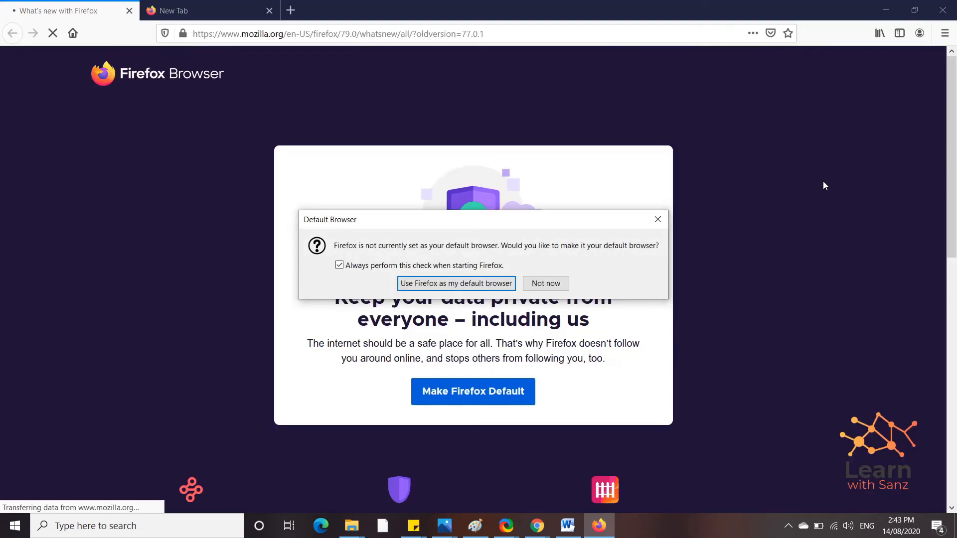
left_click(658, 220)
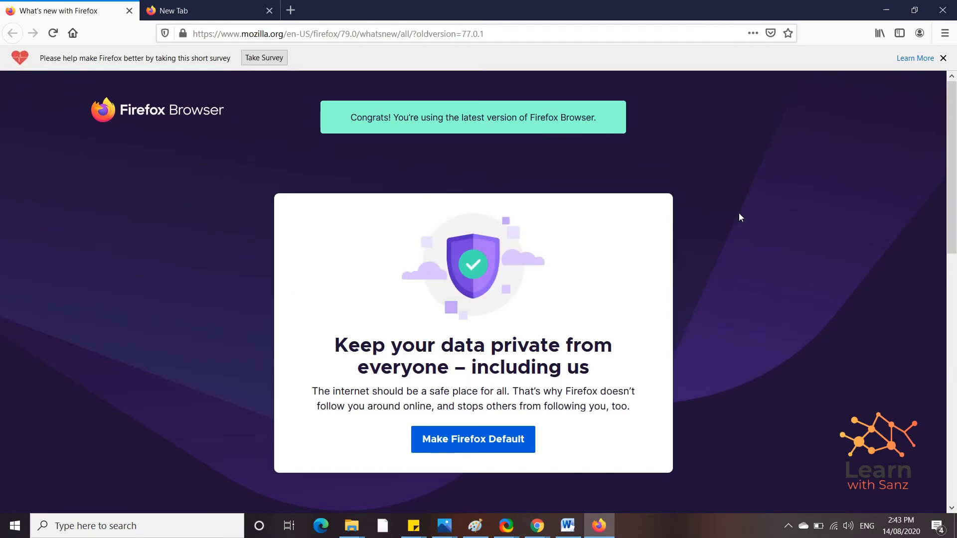
scroll(738, 217, "down", 2)
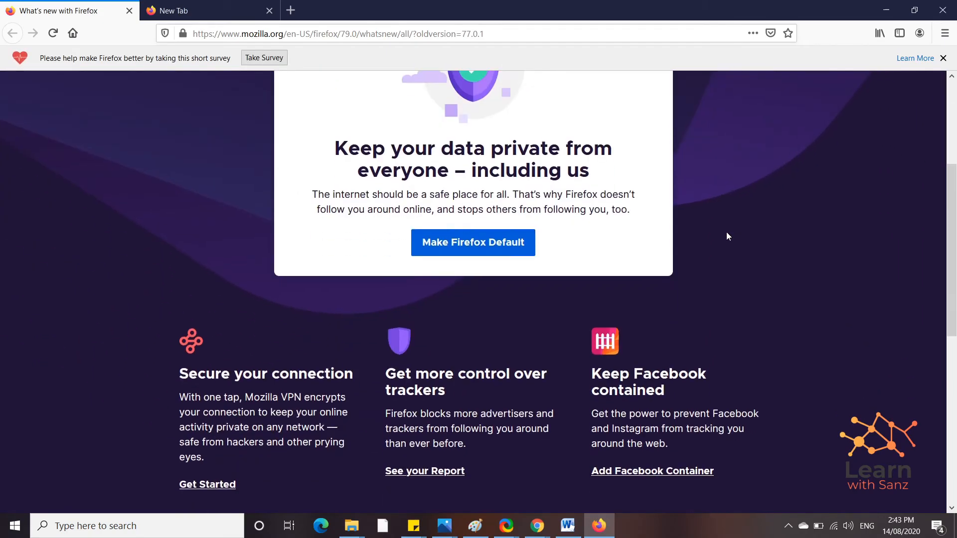
scroll(563, 222, "up", 1)
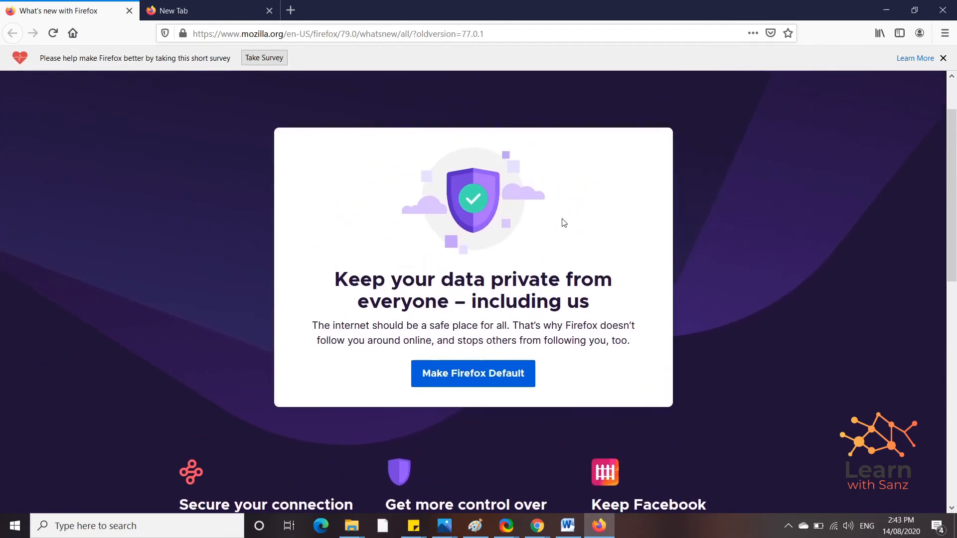
Step: Copy a Firefox screenshot of the 'Keep your data private' card to the clipboard, then switch to Word
right_click(720, 204)
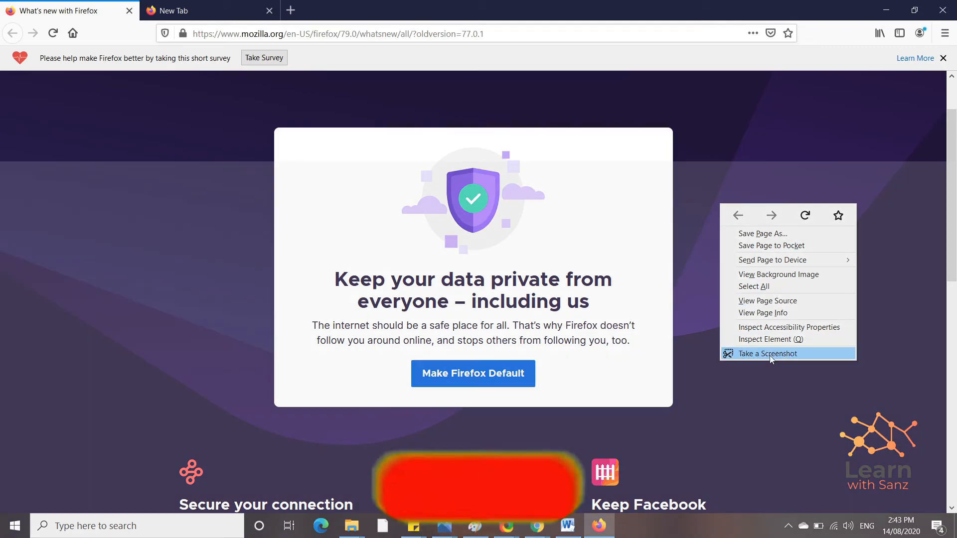
left_click(770, 355)
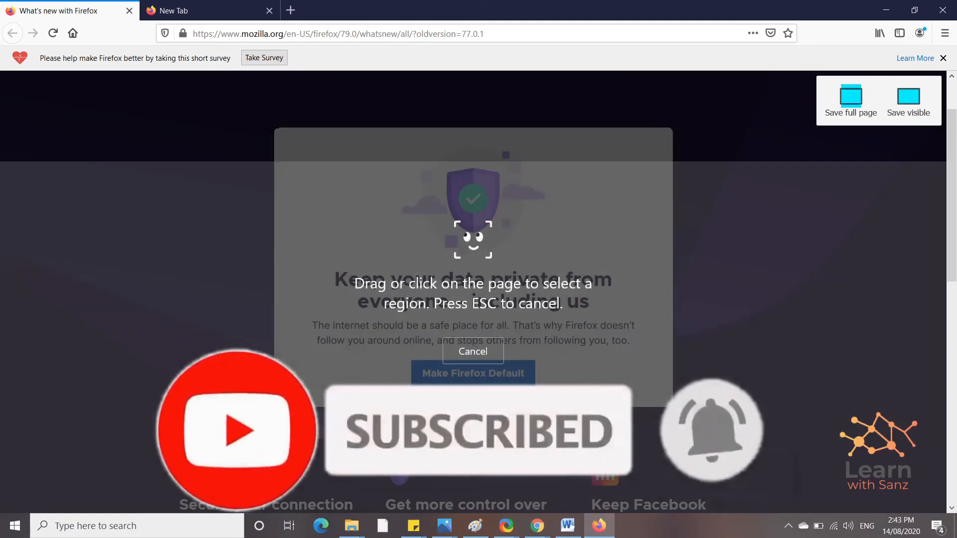
left_click_drag(277, 130, 674, 408)
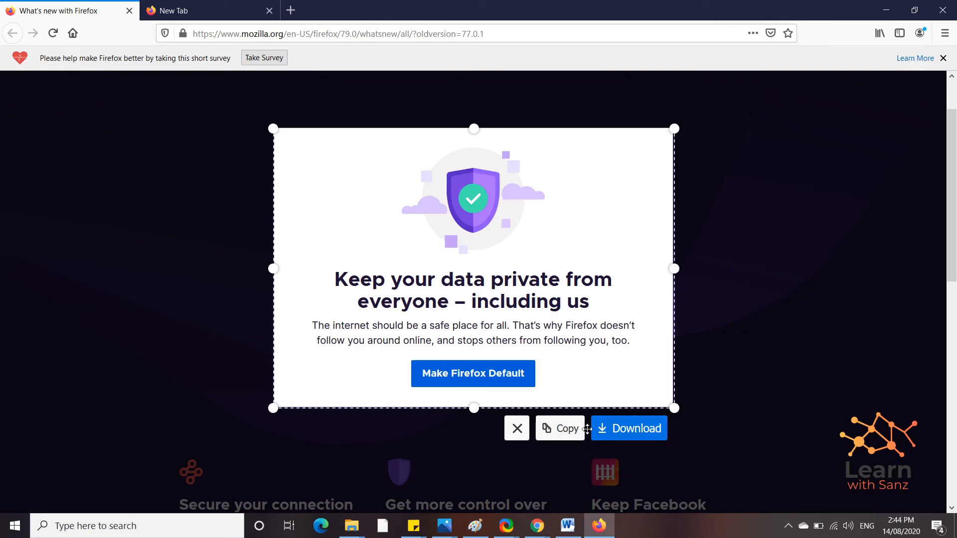
left_click(558, 435)
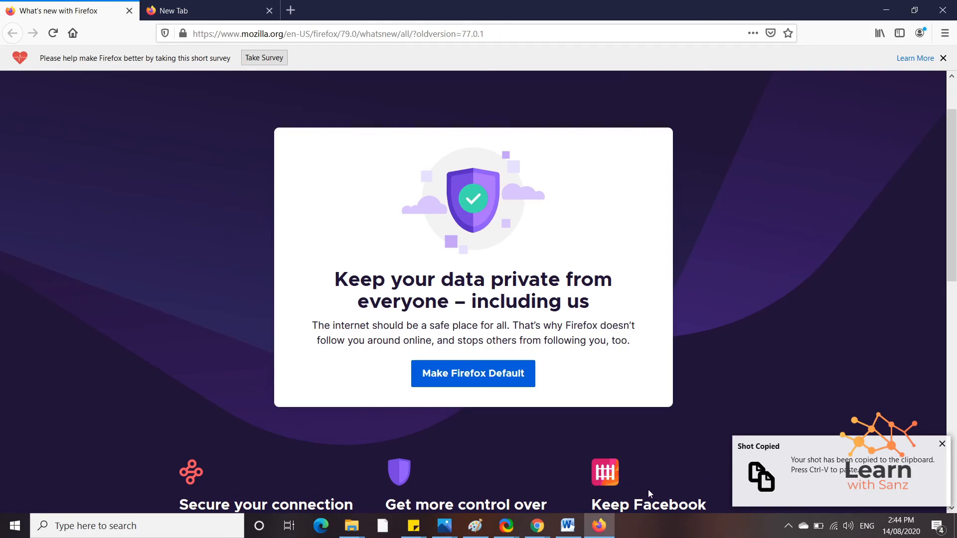
left_click(563, 526)
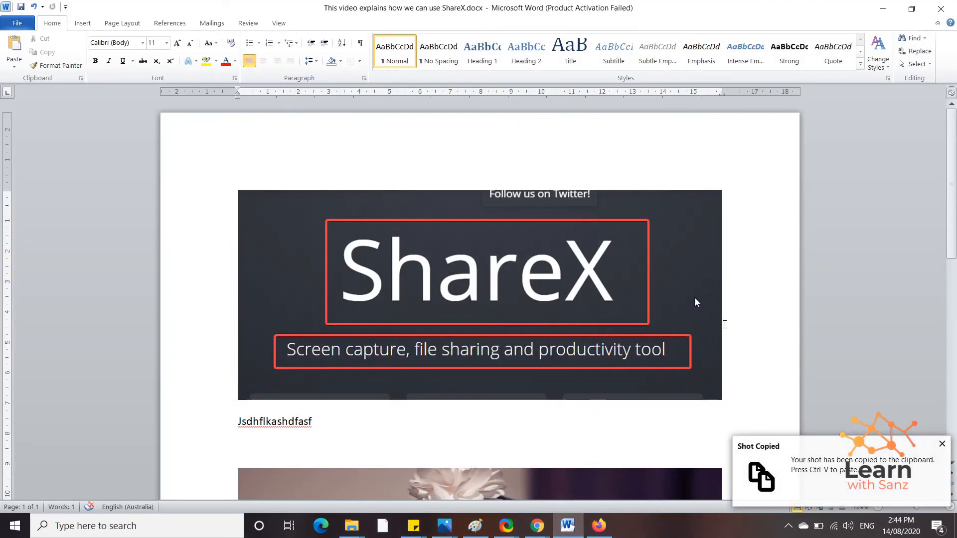
Step: Replace the Word document's old contents with the pasted privacy-card screenshot, then minimize Word
key("ctrl+a")
key("Delete")
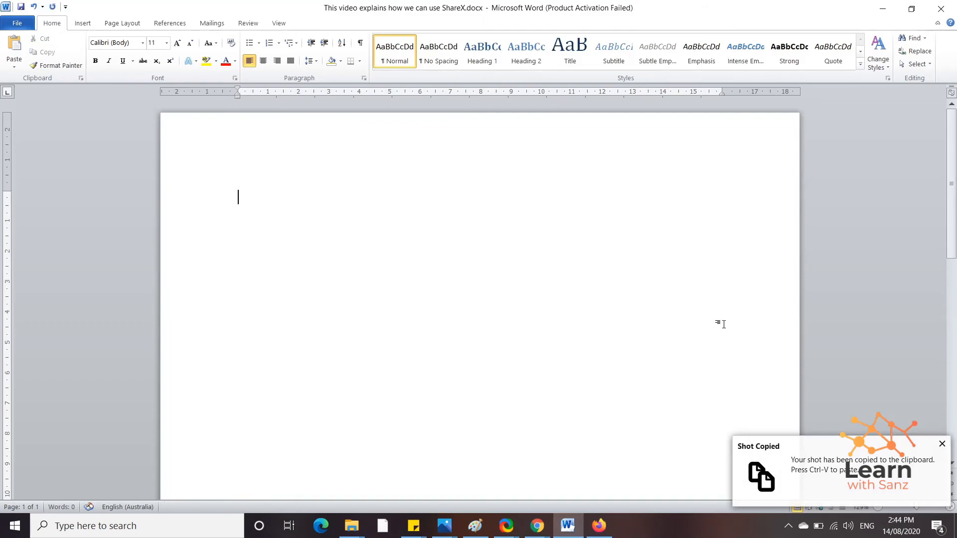
key("ctrl+v")
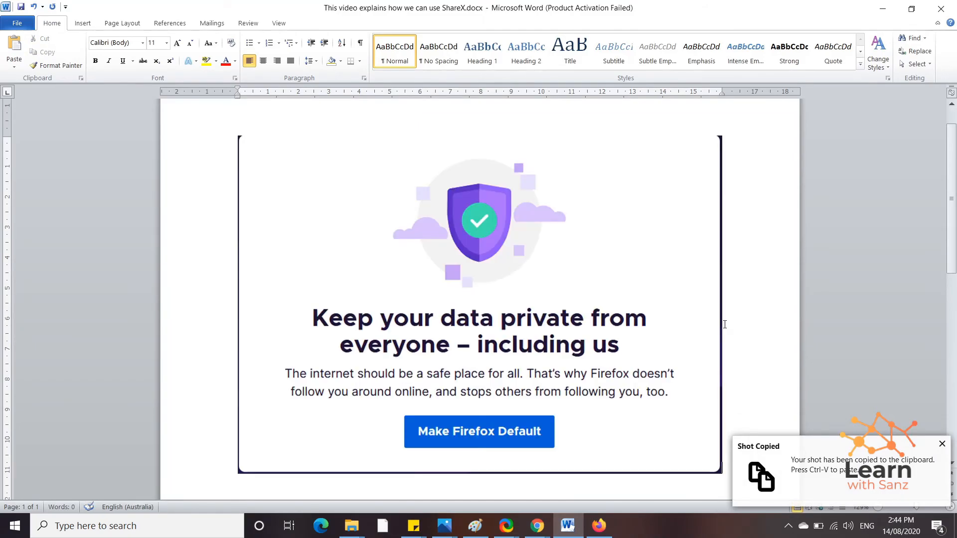
left_click(883, 9)
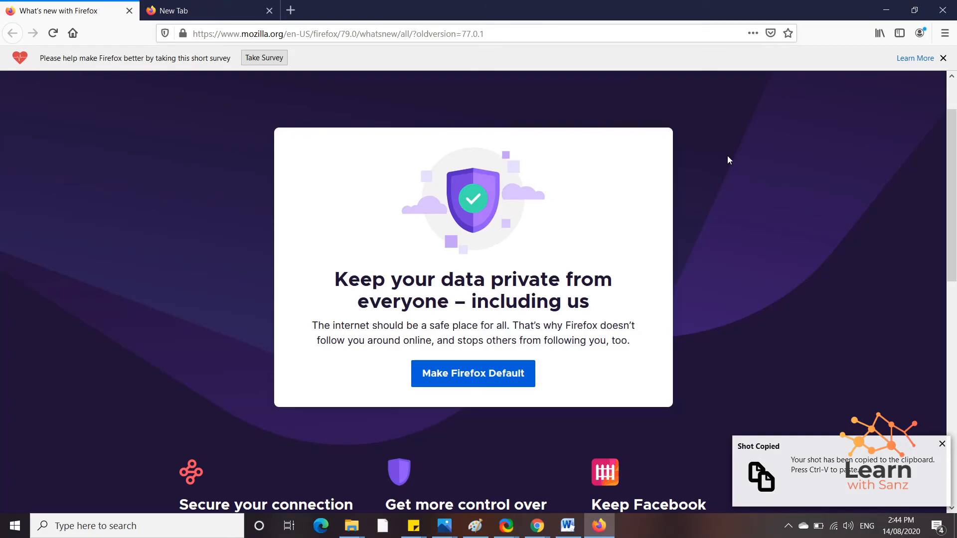
Step: Capture the privacy card with a ShareX region capture and close the screenshots folder
key("ctrl+Print")
left_click_drag(267, 127, 477, 264)
left_click_drag(351, 195, 616, 359)
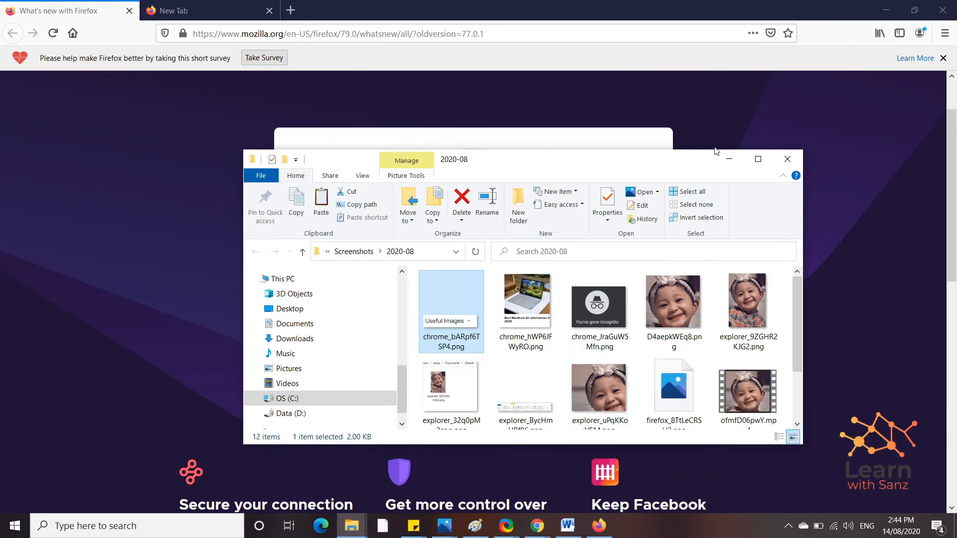
left_click(733, 156)
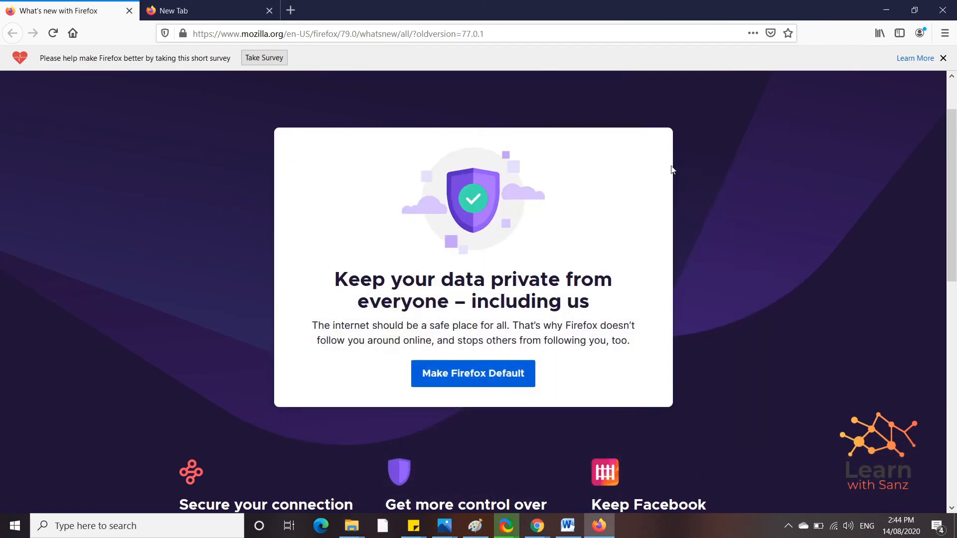
Step: Download a Firefox screenshot of the privacy card as a PNG and open it from Downloads
right_click(696, 152)
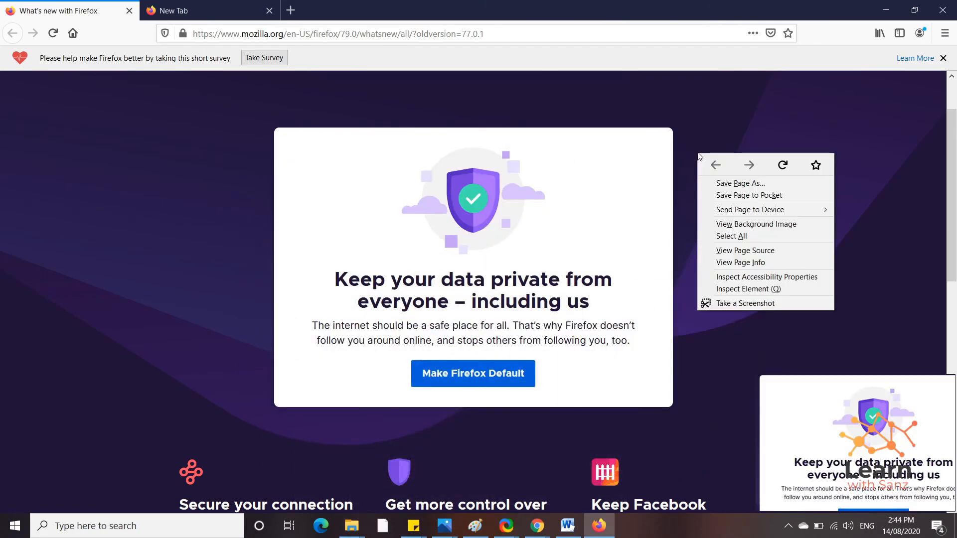
left_click(764, 303)
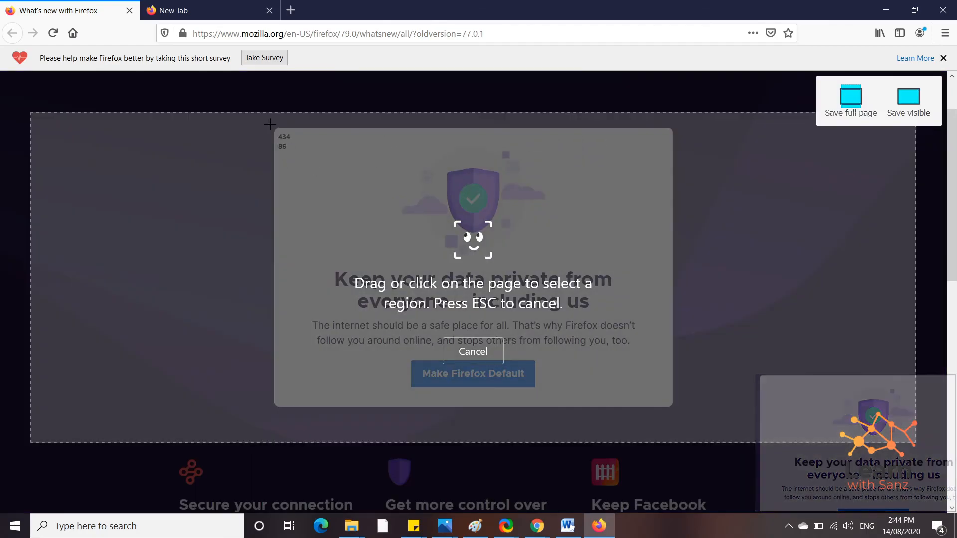
left_click_drag(271, 125, 682, 417)
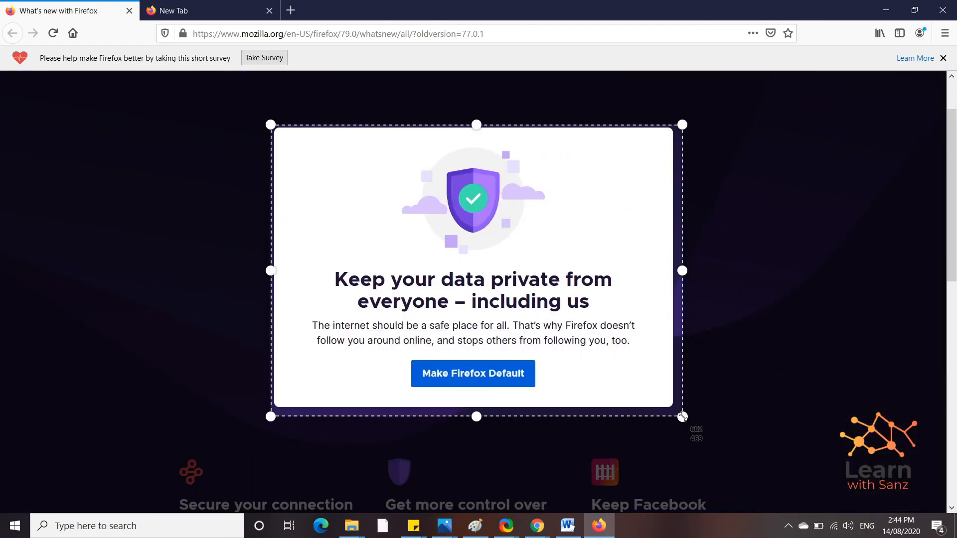
left_click(629, 438)
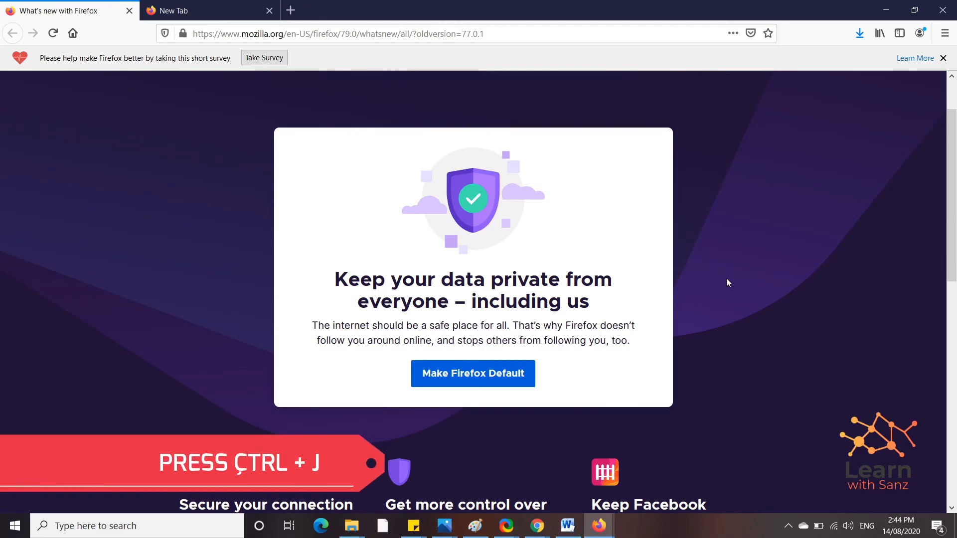
key("ctrl+j")
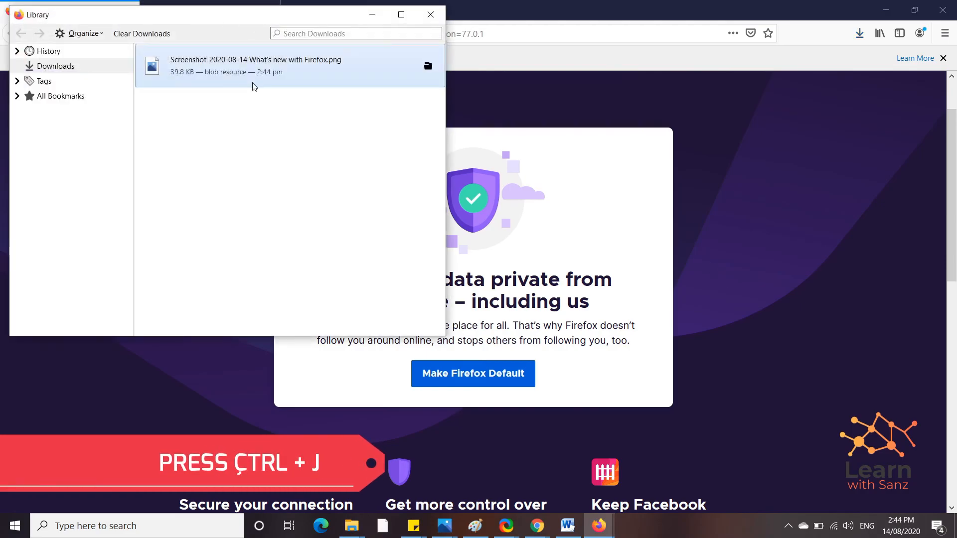
left_click(429, 70)
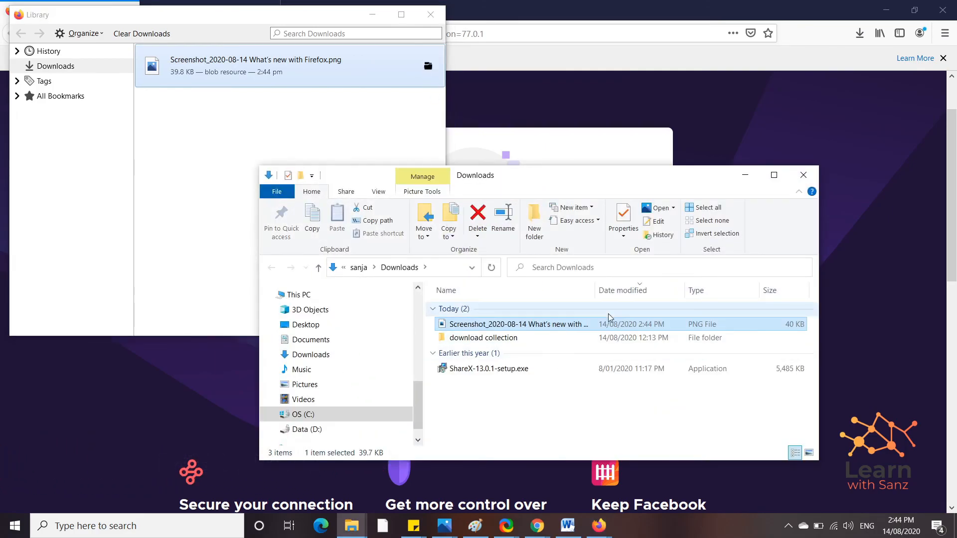
key("Return")
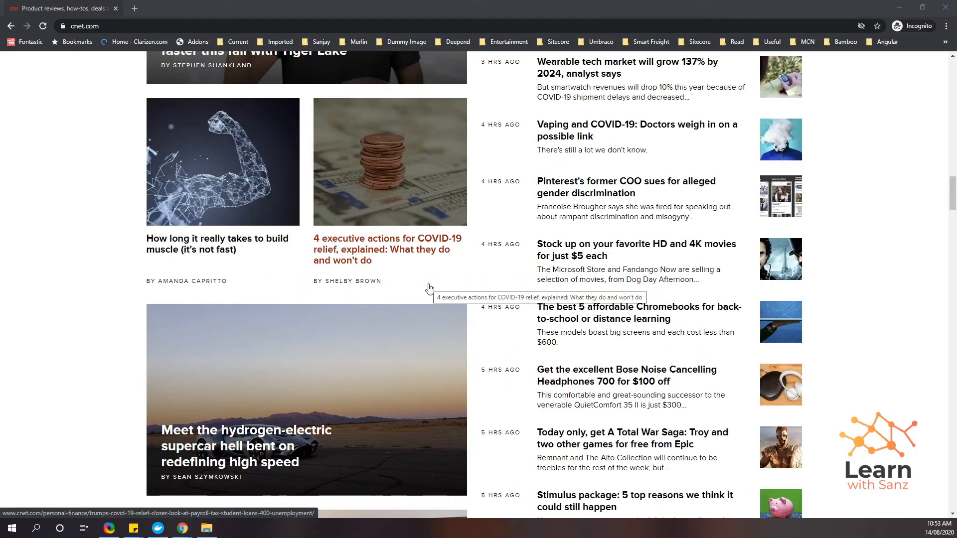
Step: Mark the pennies article with a red box and a 'My Fav' speech balloon, then capture that region
key("ctrl+Print")
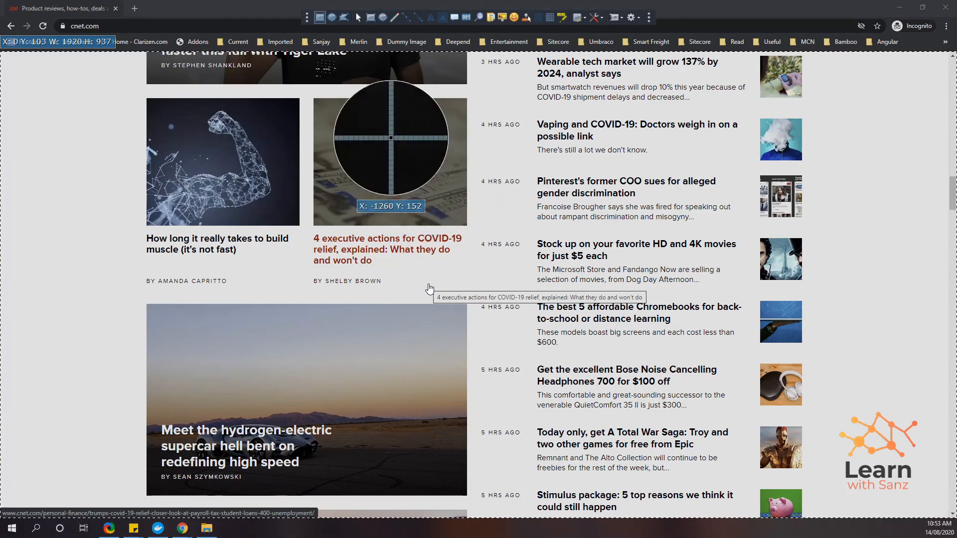
left_click_drag(301, 85, 488, 290)
key("s")
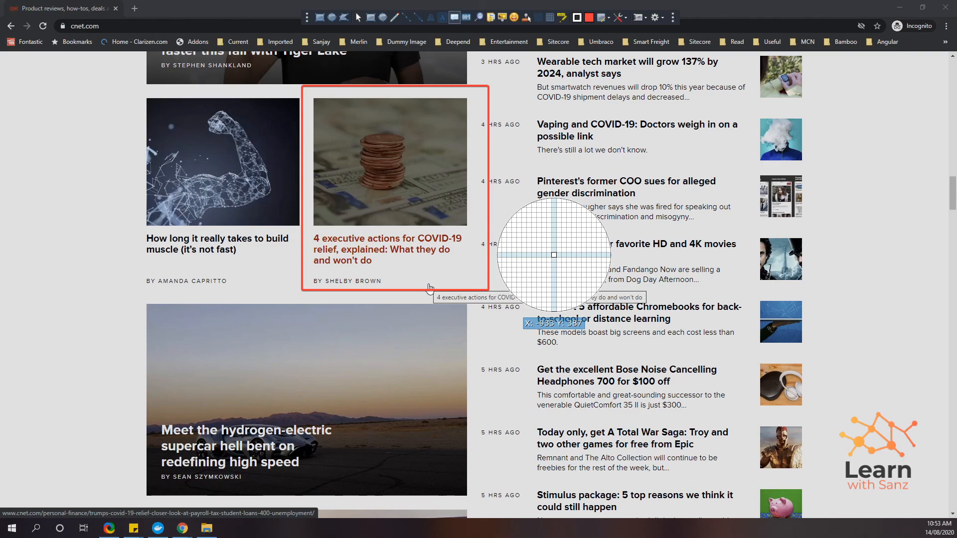
left_click(492, 193)
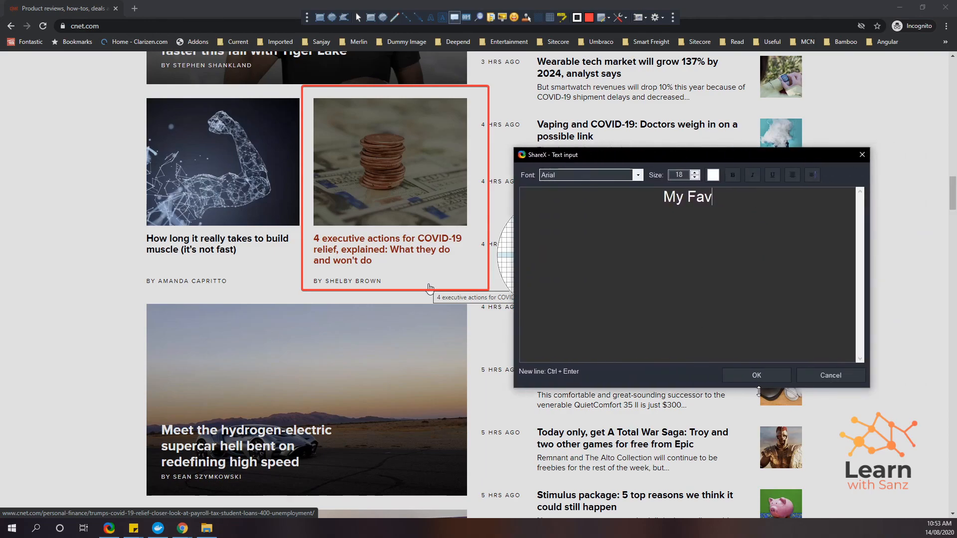
left_click(762, 379)
left_click_drag(501, 197, 493, 219)
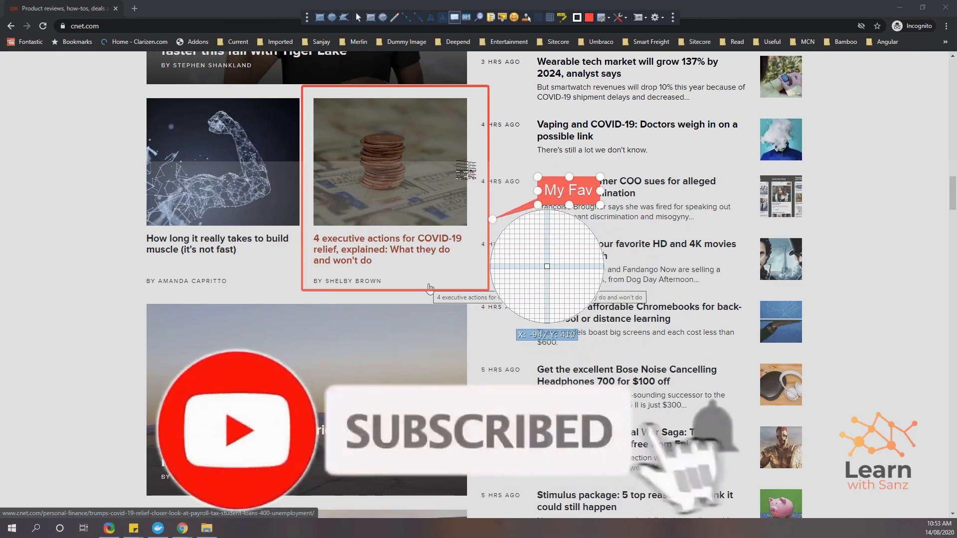
left_click(320, 18)
mouse_move(286, 71)
left_mouse_down()
mouse_move(631, 336)
mouse_move(627, 322)
left_mouse_up()
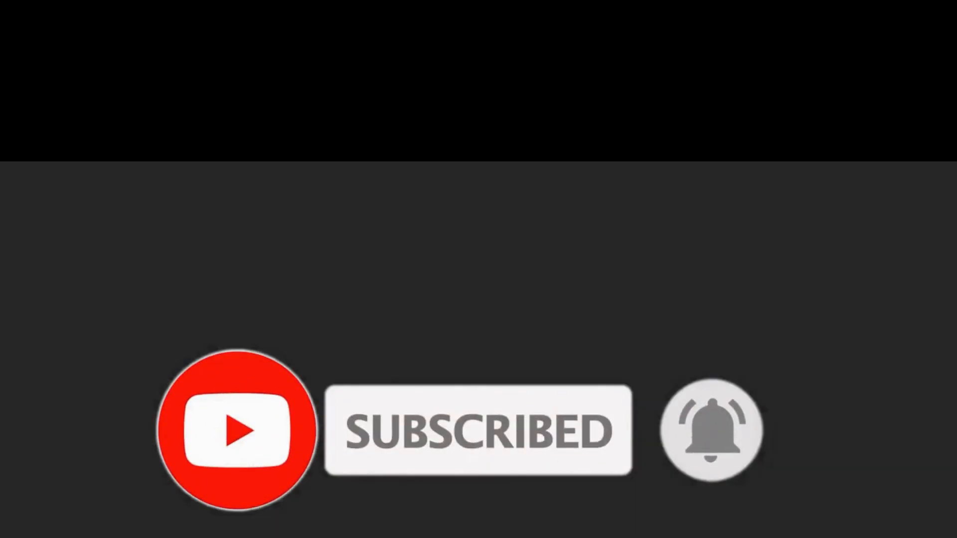